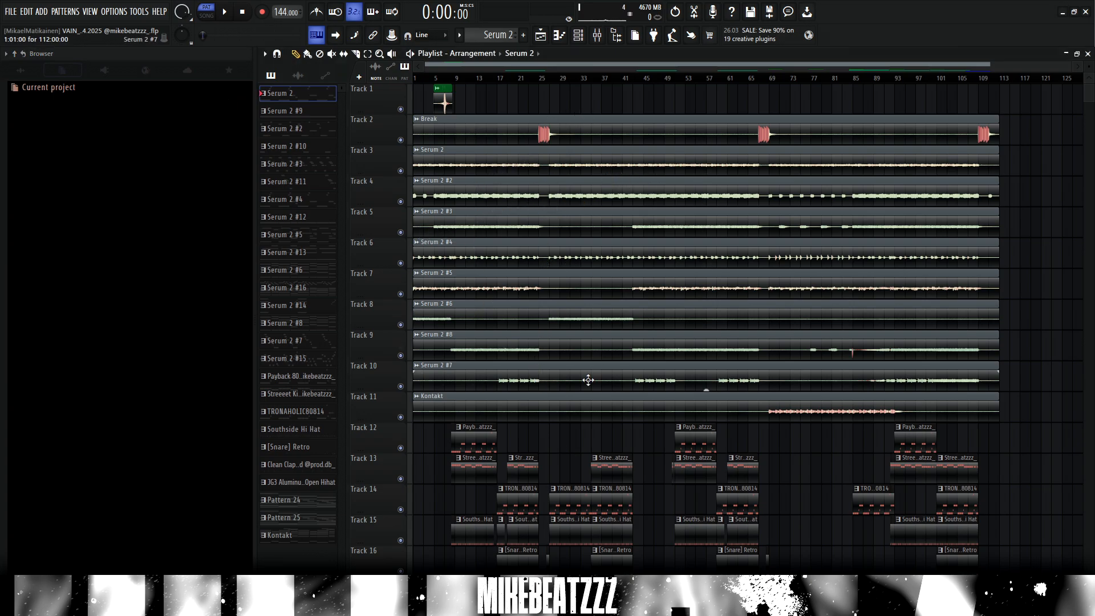
- Open the Serum 2 pattern's melody in the piano roll
{"action": "left_click", "coordinate": [296, 308]}
{"action": "left_click", "coordinate": [298, 183]}
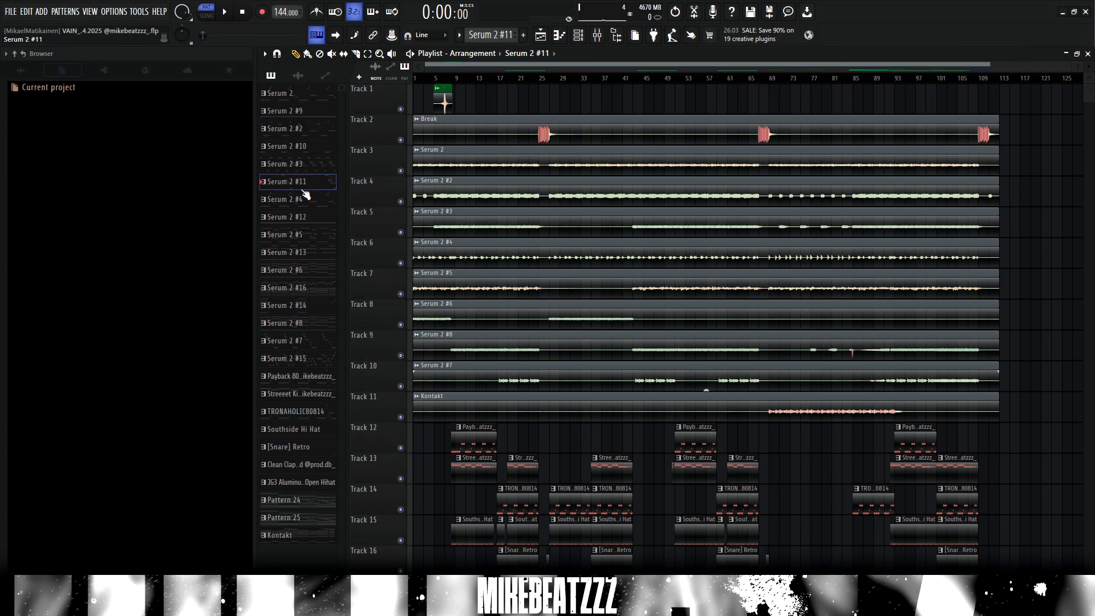
{"action": "key", "text": "F6"}
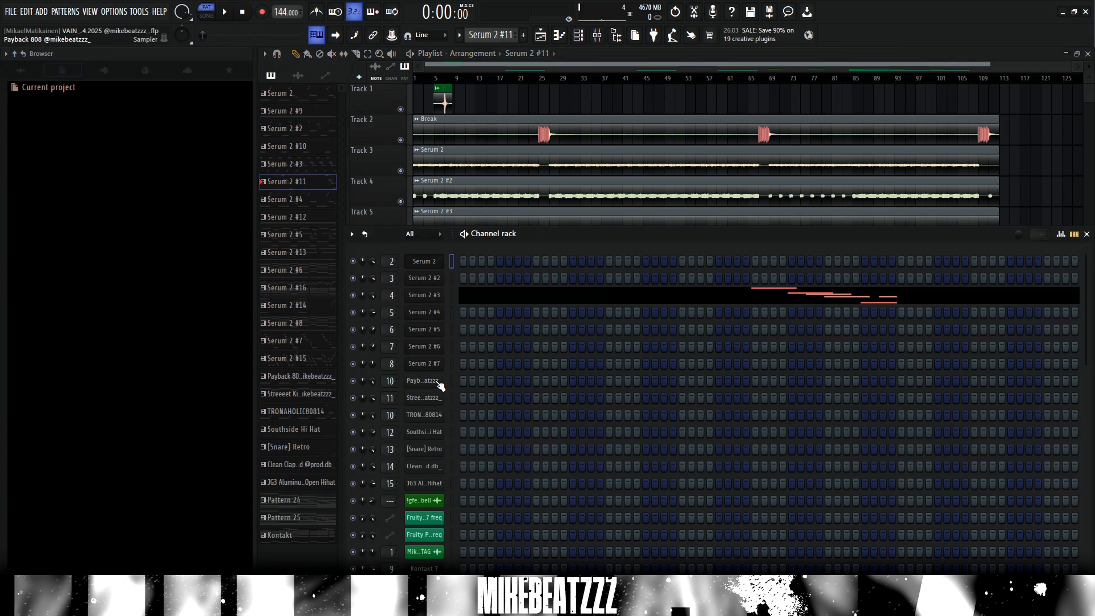
{"action": "key", "text": "F6"}
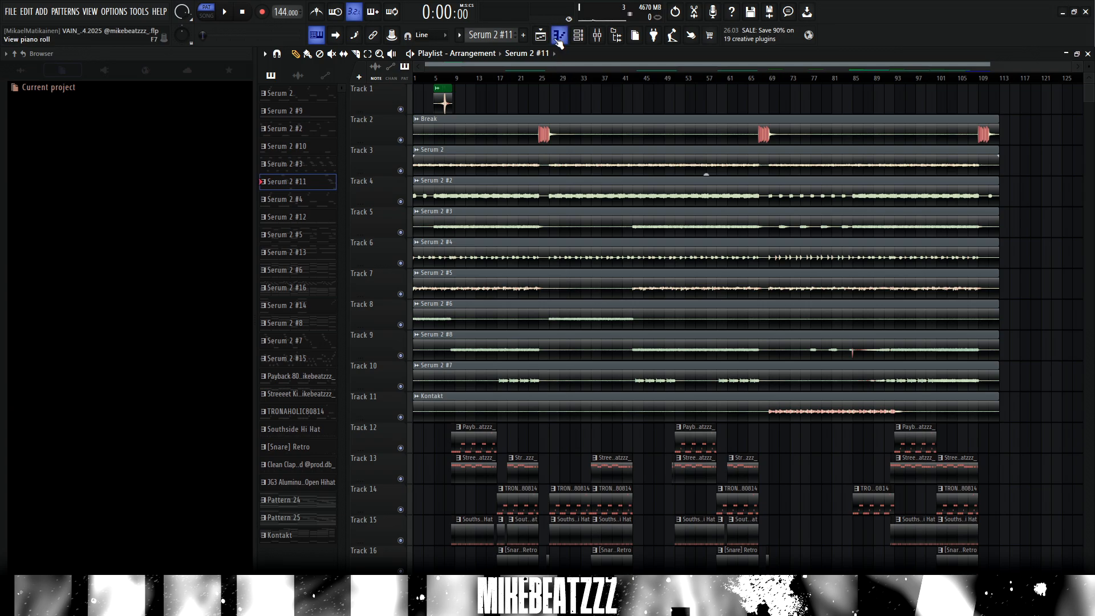
{"action": "left_click", "coordinate": [559, 36]}
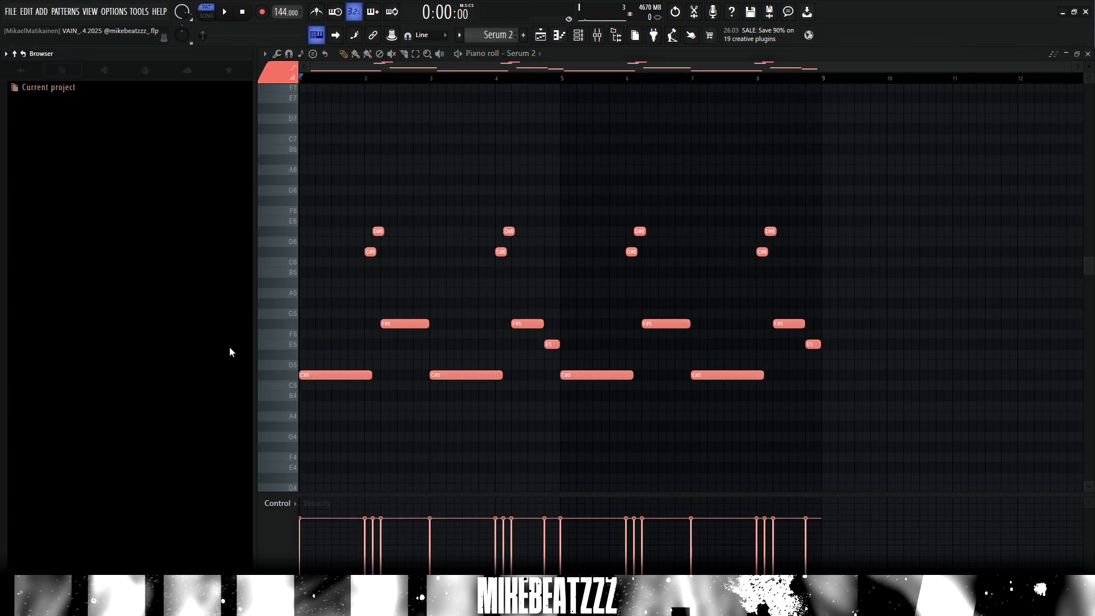
- Open the Serum 2 channel's instrument to view its oscillators, and show its mixer track's effects
{"action": "left_click", "coordinate": [578, 41]}
{"action": "left_click", "coordinate": [425, 261]}
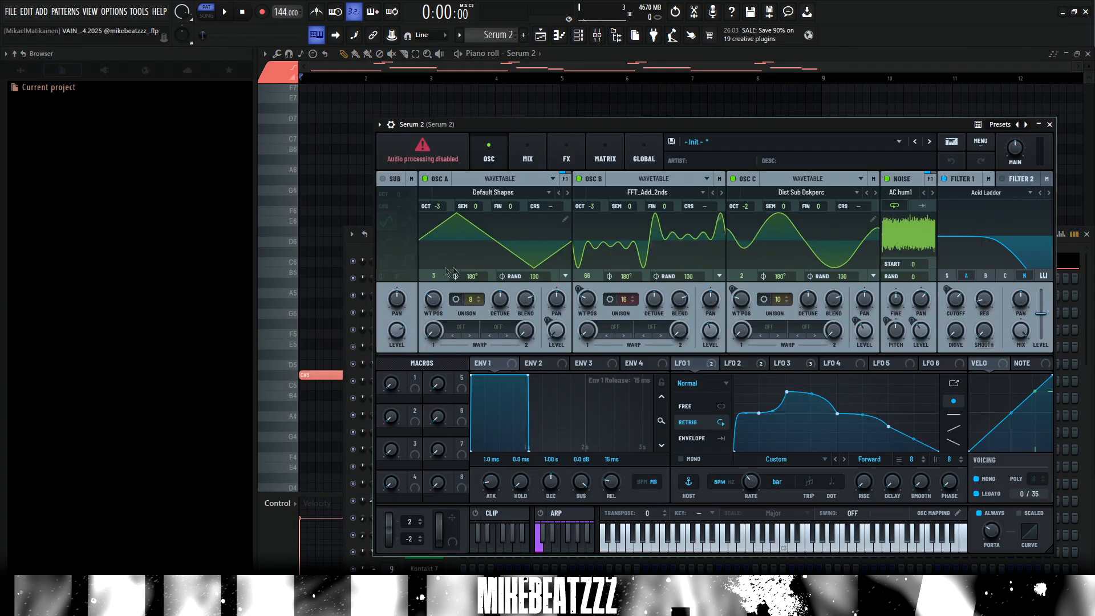
{"action": "left_click_drag", "start_coordinate": [672, 126], "coordinate": [618, 118]}
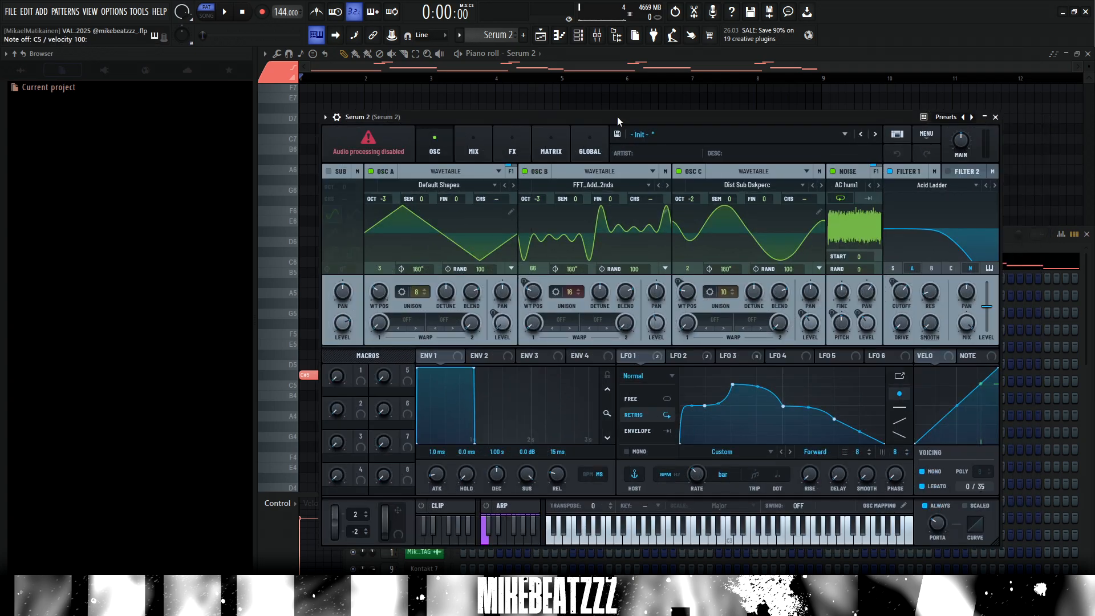
{"action": "key", "text": "F9"}
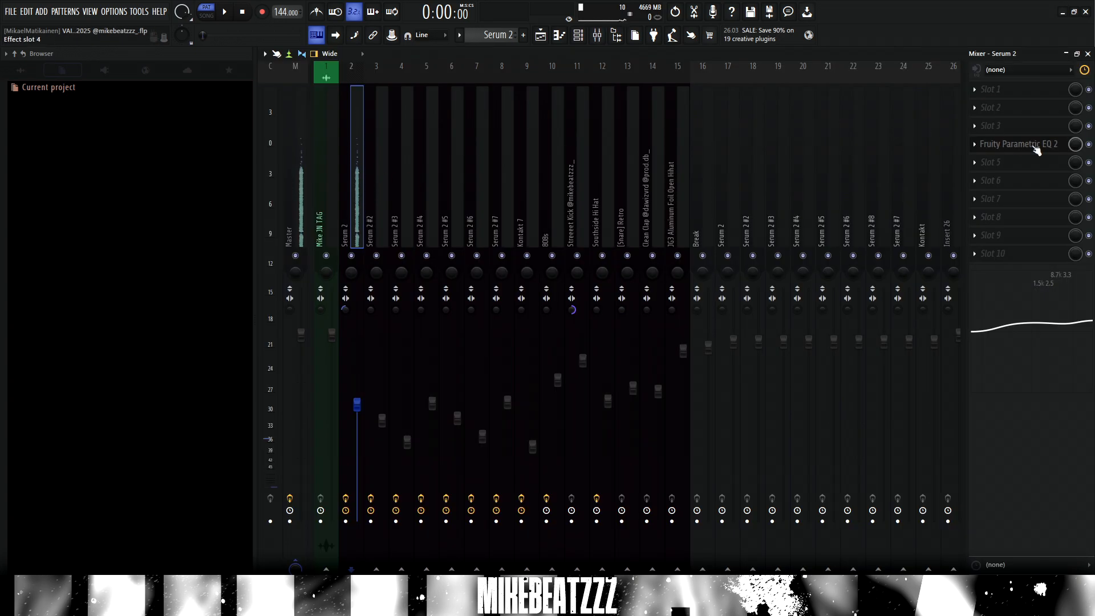
- Reopen the Serum 2 instrument and review its effects chain and oscillator page
{"action": "left_click", "coordinate": [580, 35]}
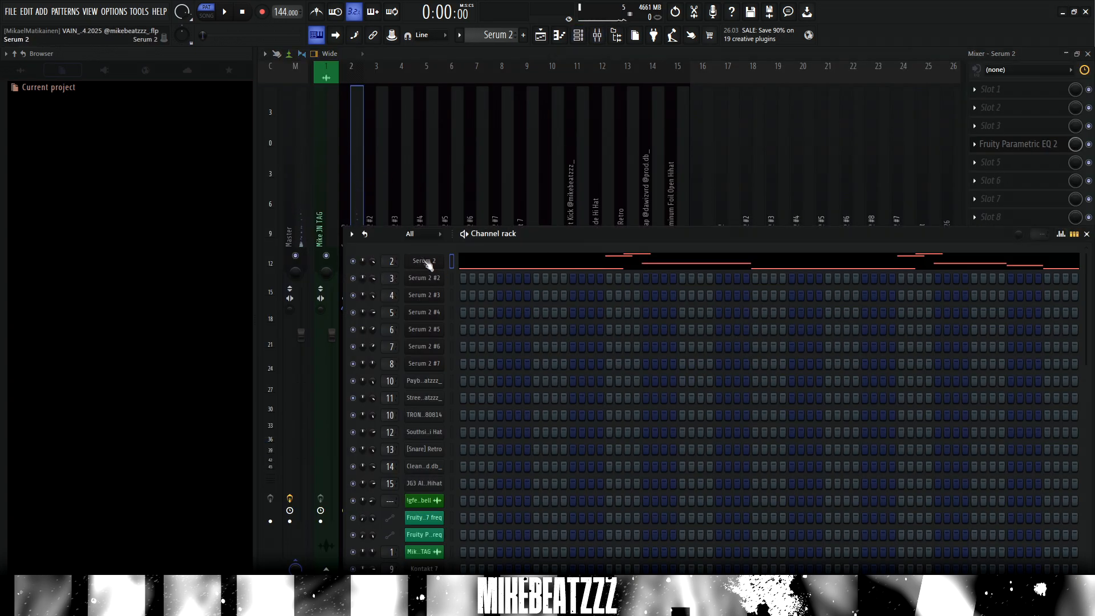
{"action": "left_click", "coordinate": [425, 262]}
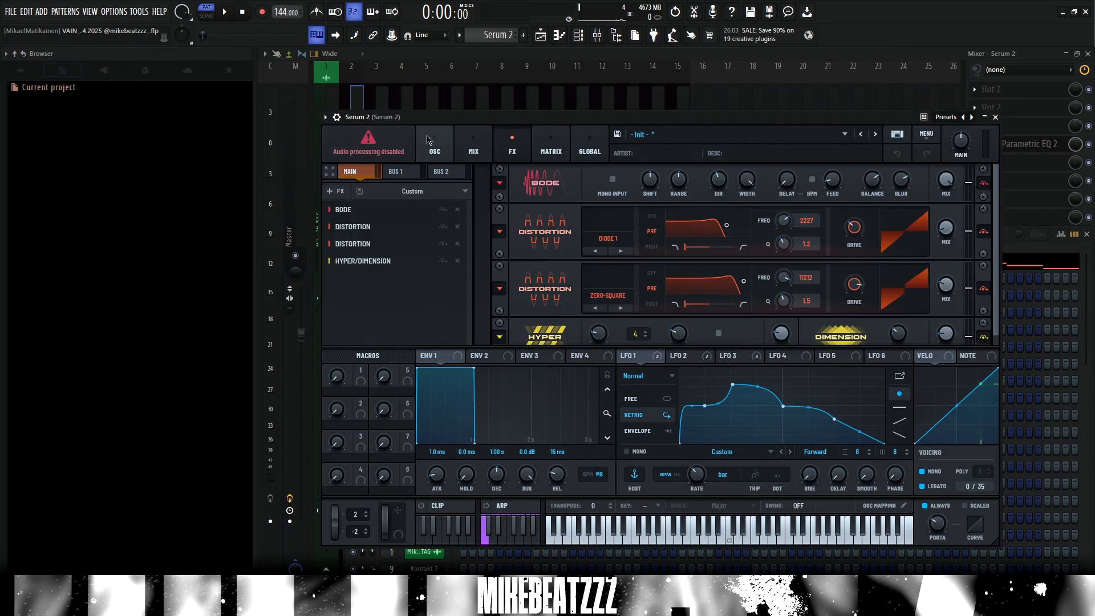
{"action": "left_click", "coordinate": [431, 146]}
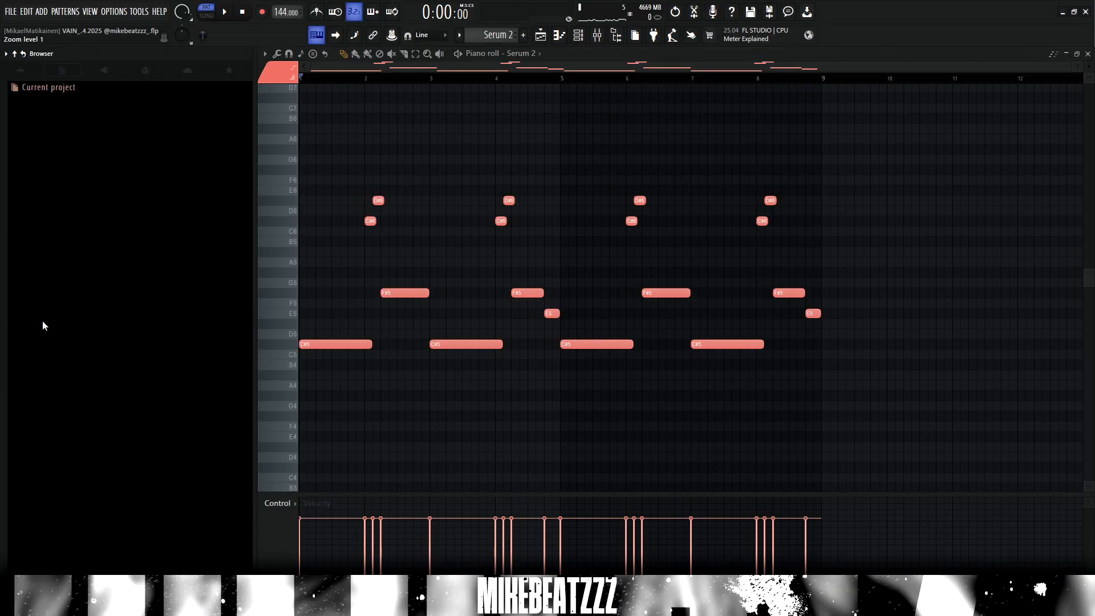
- View the Serum 2 instrument once more and open the Fruity Parametric EQ 2 on its mixer track
{"action": "left_click", "coordinate": [598, 35]}
{"action": "left_click", "coordinate": [579, 39]}
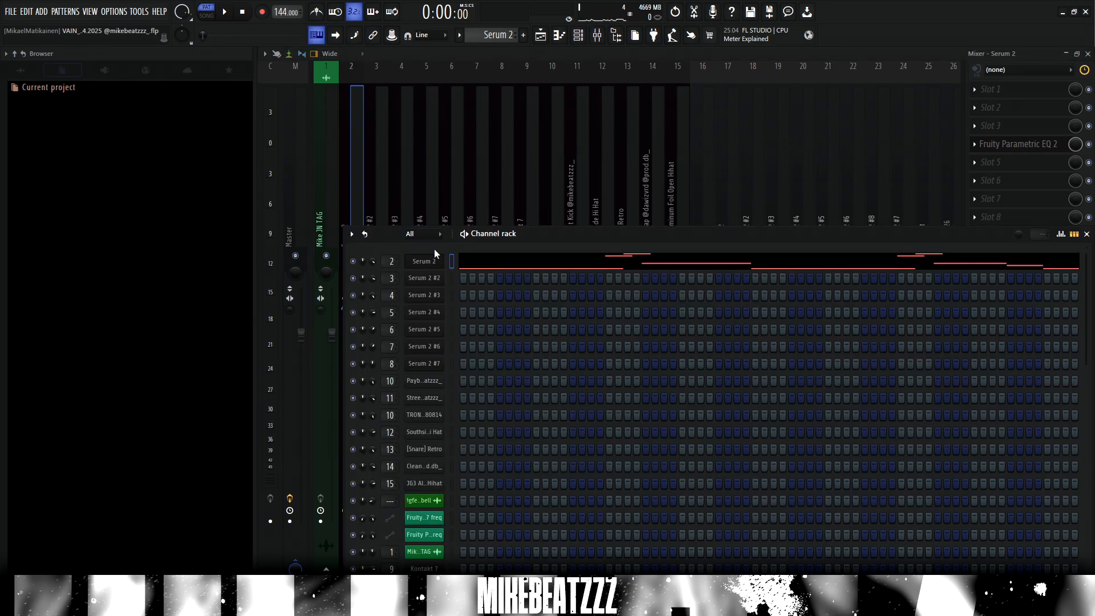
{"action": "left_click", "coordinate": [439, 261]}
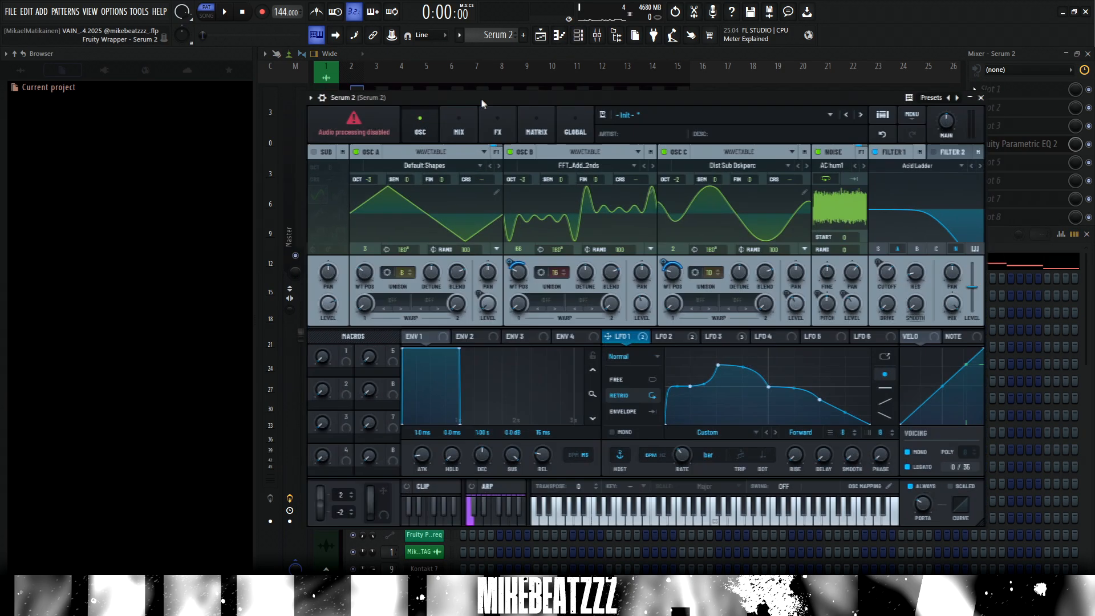
{"action": "left_click", "coordinate": [1006, 162]}
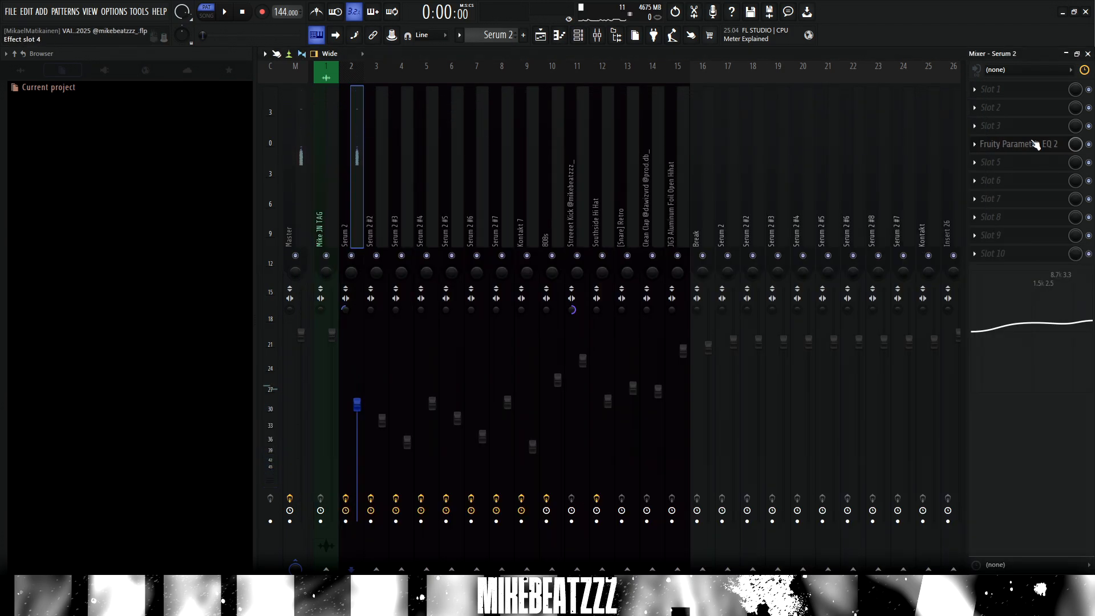
{"action": "left_click", "coordinate": [1021, 144]}
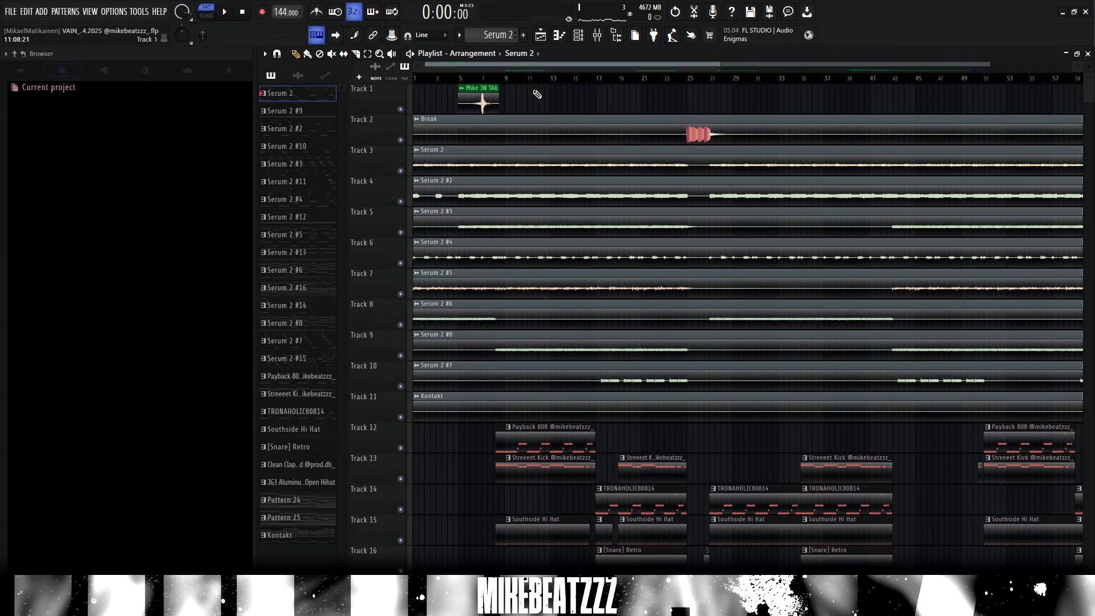
- Open the Serum 2 #2 instrument from the channel rack and audition its sound with a few notes
{"action": "left_click", "coordinate": [559, 36]}
{"action": "left_click", "coordinate": [578, 35]}
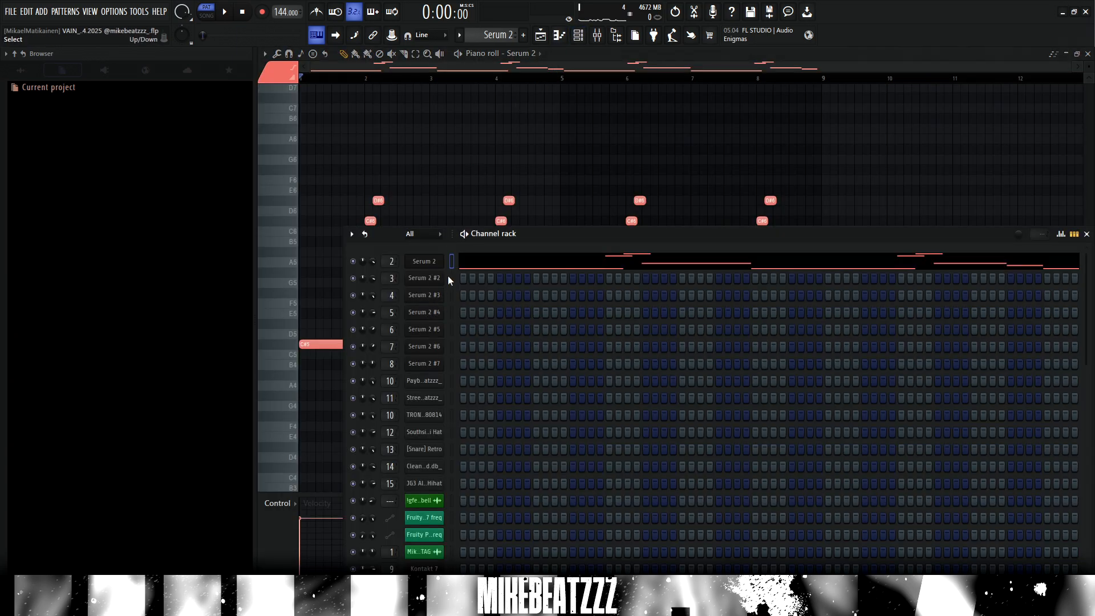
{"action": "left_click", "coordinate": [434, 279]}
{"action": "key", "text": "q"}
{"action": "key", "text": "comma"}
{"action": "key", "text": "period"}
{"action": "key", "text": "m"}
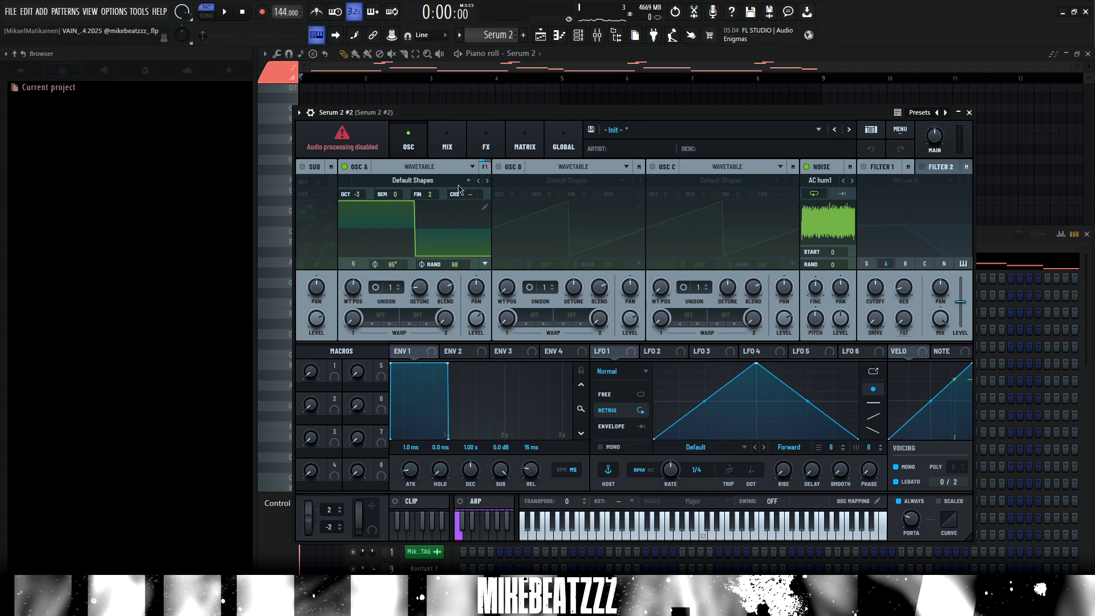
- Review the Serum 2 #2 effects chain and oscillator settings, and reposition the instrument window
{"action": "left_click", "coordinate": [486, 143]}
{"action": "scroll", "coordinate": [521, 255], "scroll_direction": "up", "scroll_amount": 2}
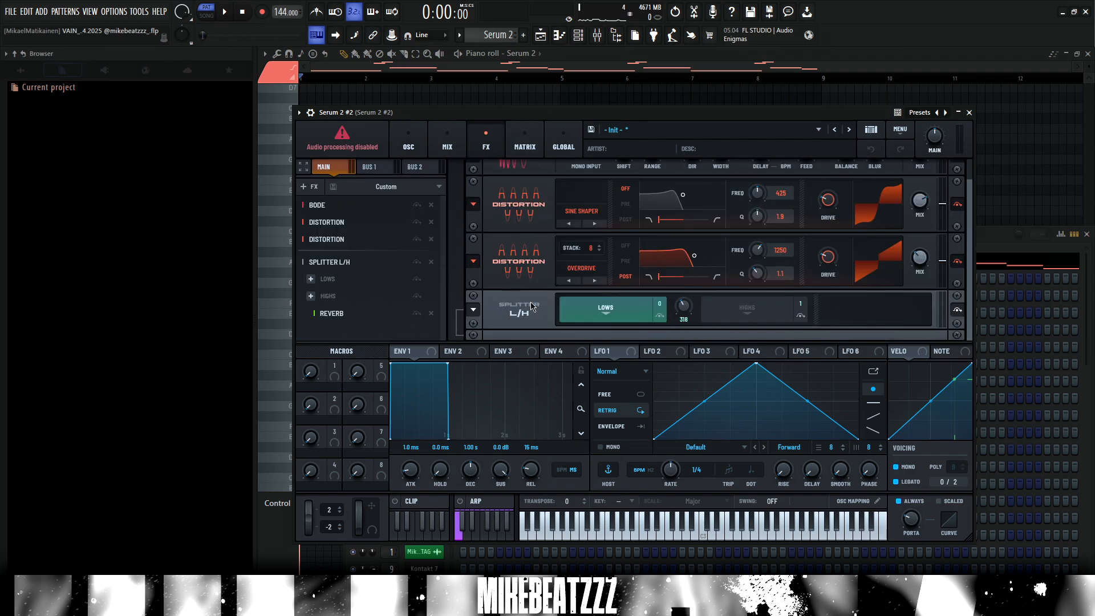
{"action": "left_click", "coordinate": [408, 143]}
{"action": "left_click_drag", "start_coordinate": [452, 109], "coordinate": [455, 109]}
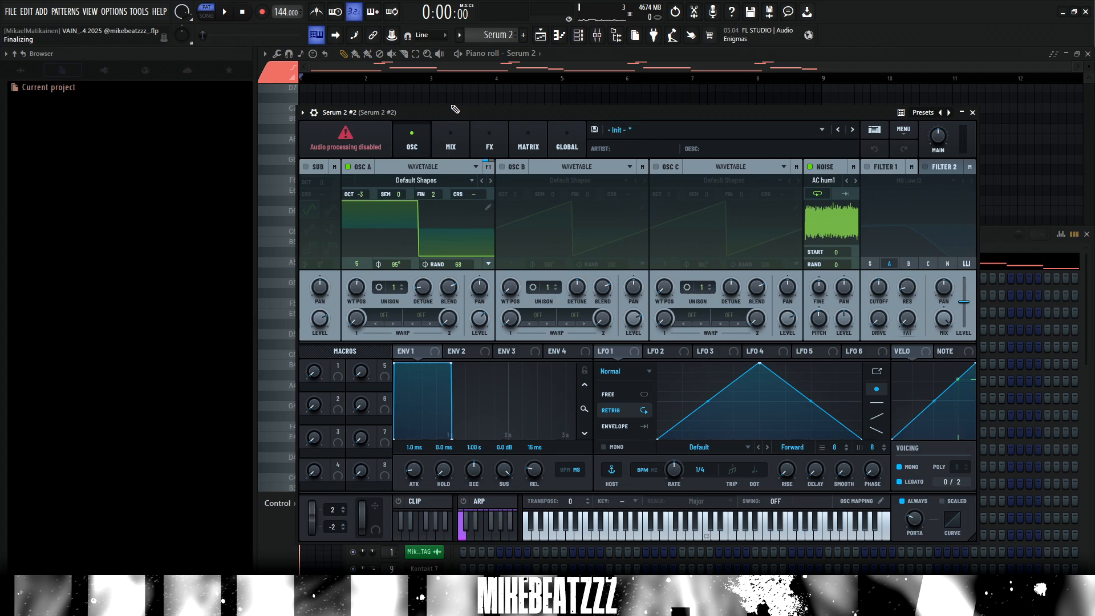
{"action": "left_click_drag", "start_coordinate": [455, 109], "coordinate": [486, 95]}
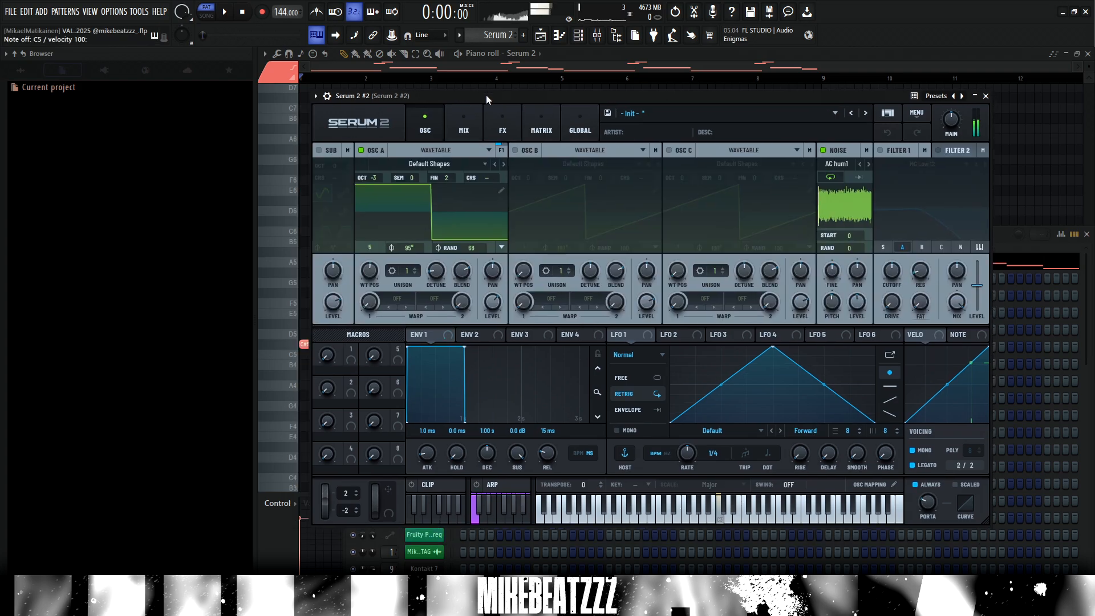
{"action": "left_click_drag", "start_coordinate": [486, 95], "coordinate": [482, 93]}
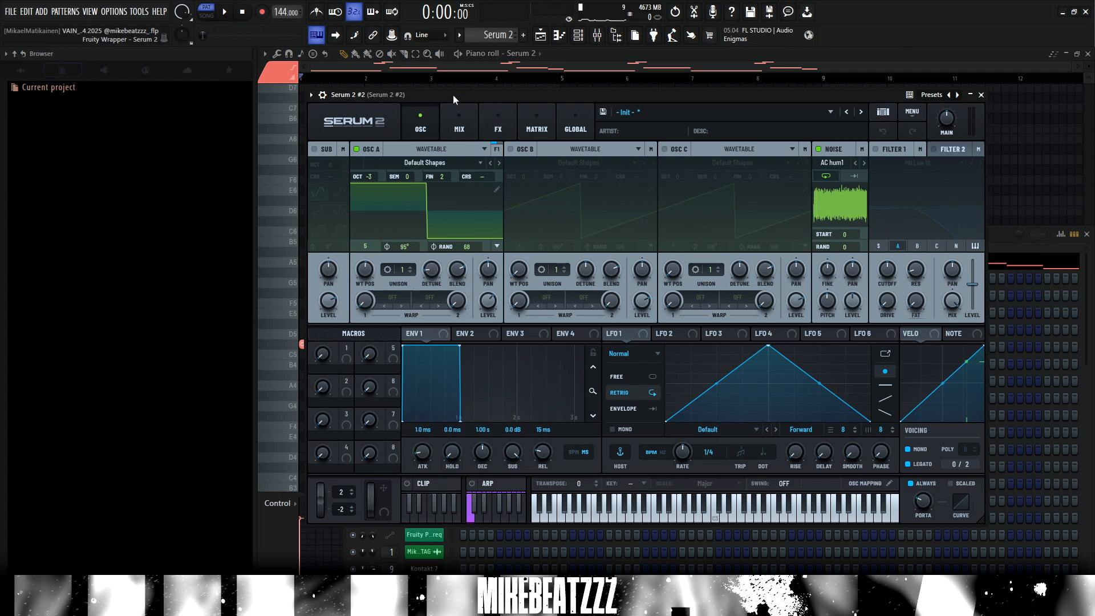
- Close the instrument and play the Serum 2 #2 melody in the piano roll
{"action": "key", "text": "Escape"}
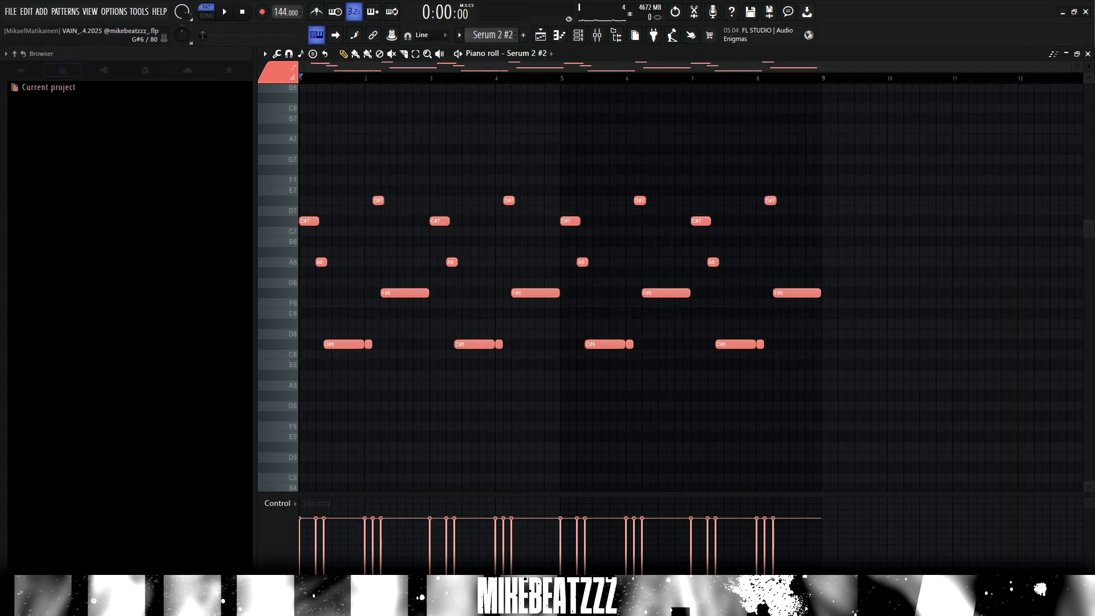
{"action": "key", "text": "space"}
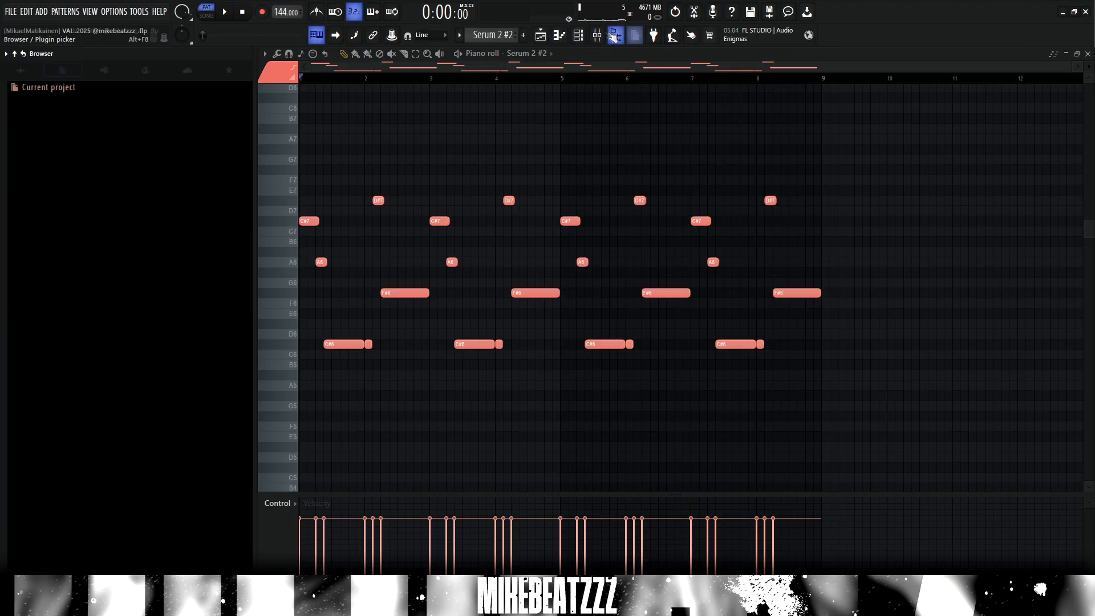
- Reopen the Serum 2 #2 instrument and examine its Bode, two Distortion and Splitter L/H effects
{"action": "left_click", "coordinate": [614, 36]}
{"action": "left_click", "coordinate": [437, 279]}
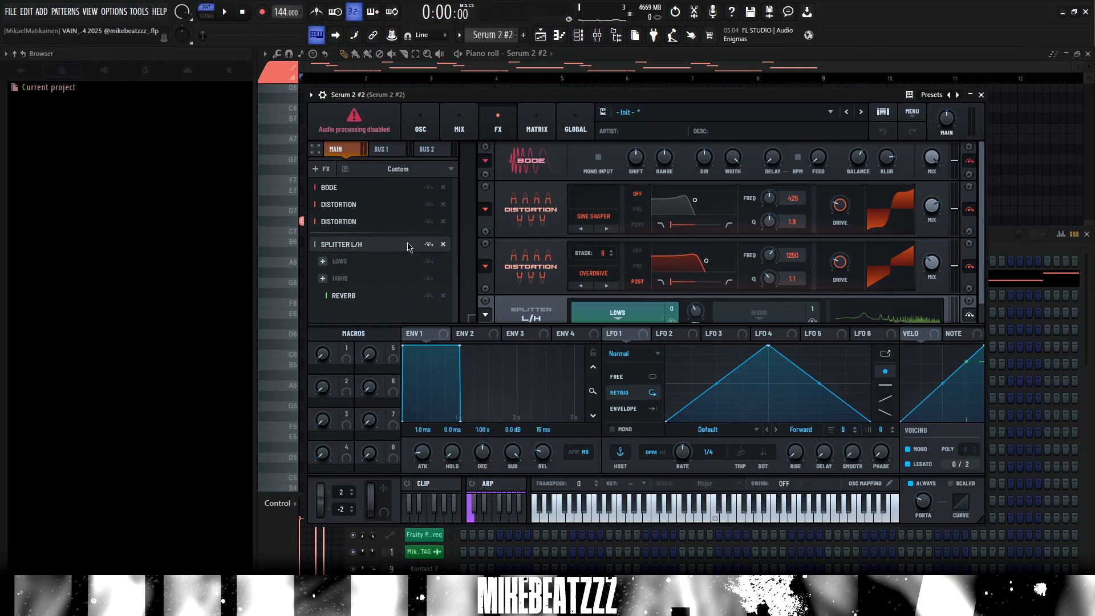
{"action": "scroll", "coordinate": [547, 211], "scroll_direction": "down", "scroll_amount": 1}
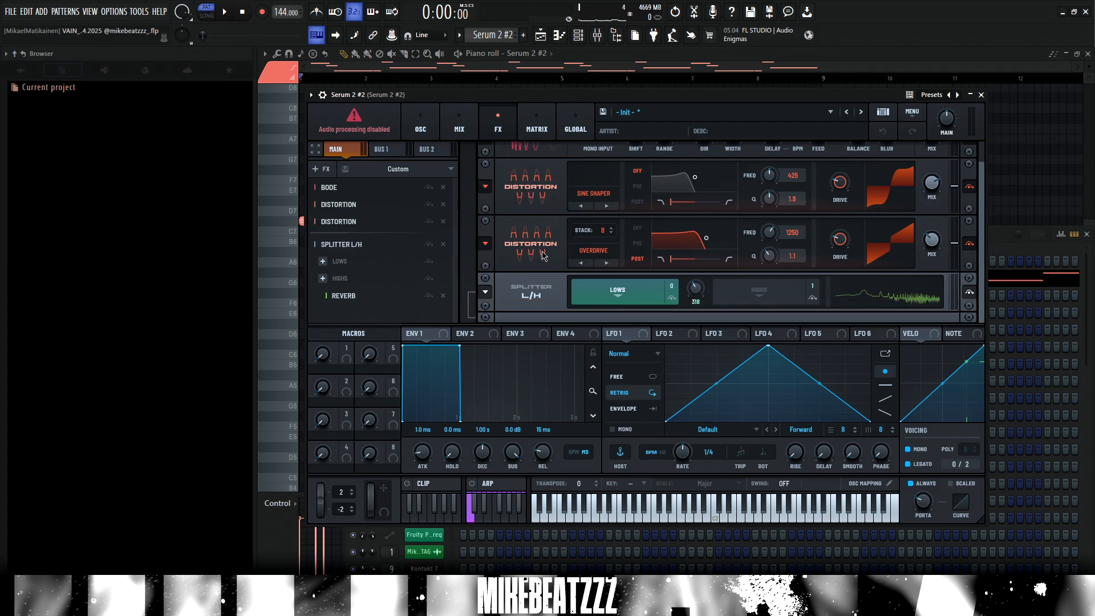
{"action": "scroll", "coordinate": [543, 255], "scroll_direction": "up", "scroll_amount": 1}
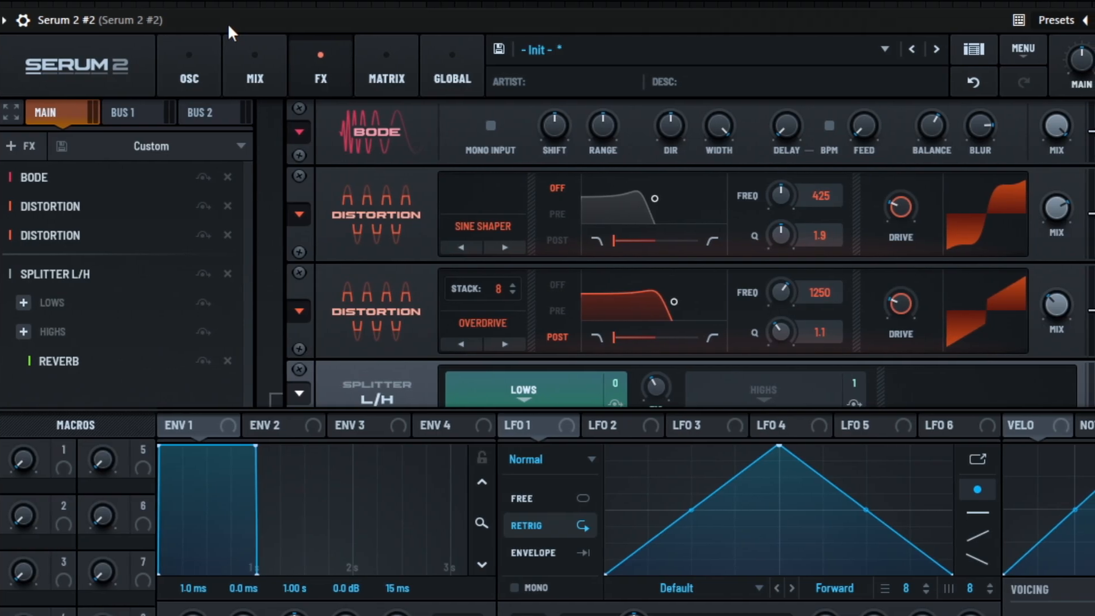
- Set the balance of the Bode effect in Serum 2 #2 to 95 %
{"action": "mouse_move", "coordinate": [943, 136]}
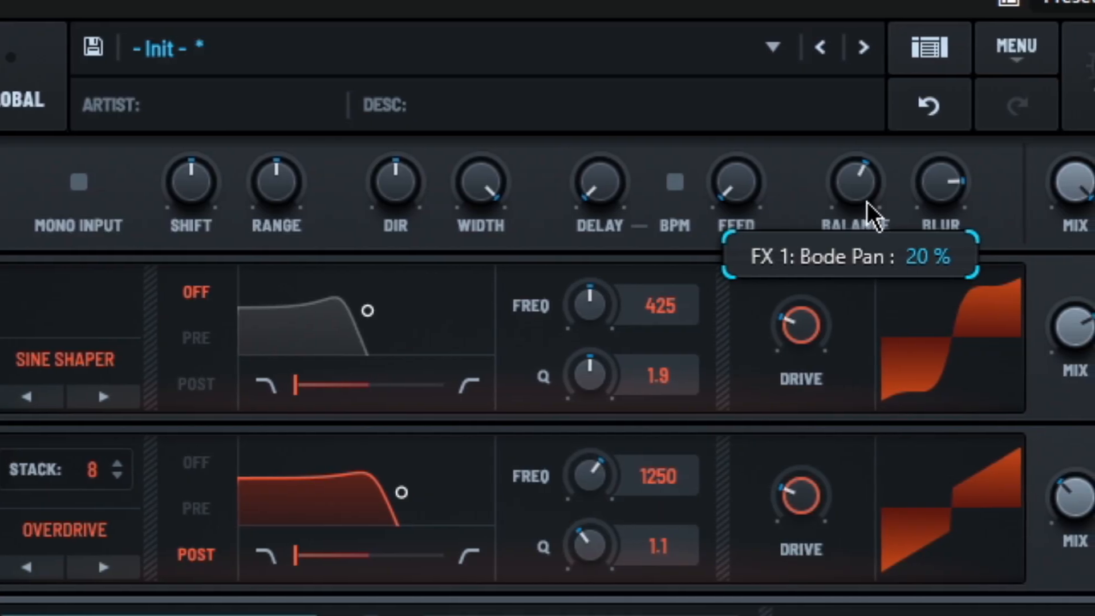
{"action": "left_click_drag", "start_coordinate": [953, 190], "coordinate": [952, 172]}
{"action": "left_click_drag", "start_coordinate": [860, 197], "coordinate": [838, 49]}
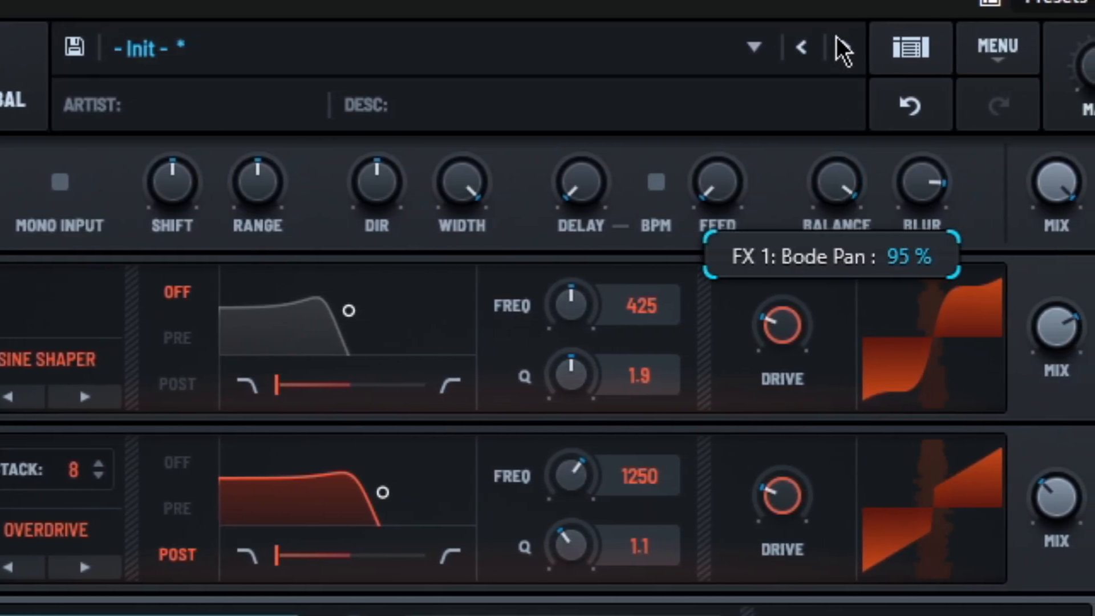
- View the Fruity Parametric EQ 2 and Fruity Reeverb 2 settings on the Serum 2 #2 mixer track
{"action": "left_click", "coordinate": [597, 39]}
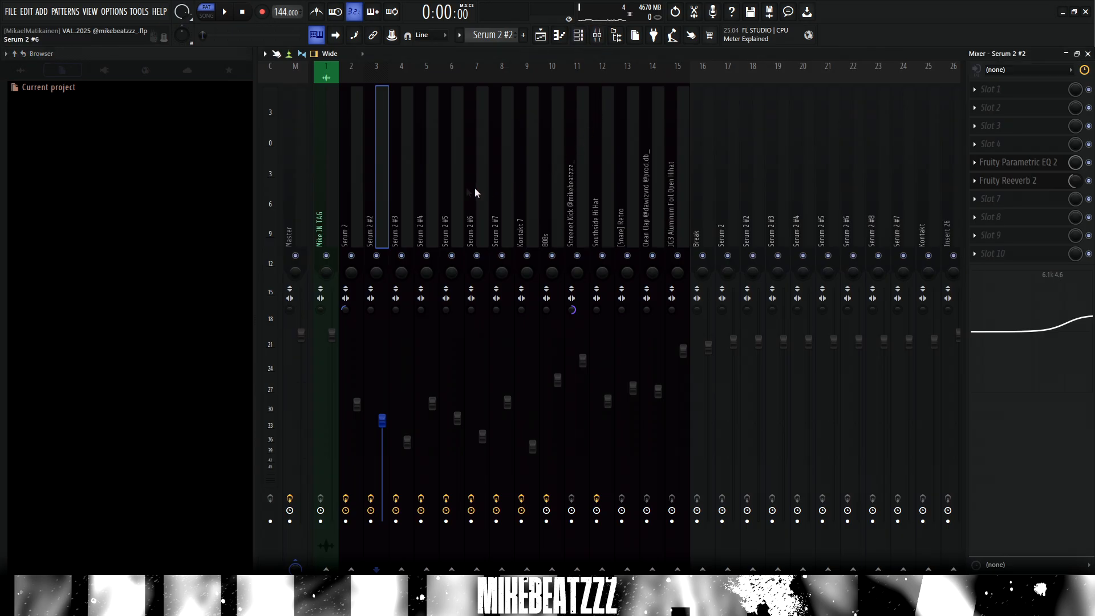
{"action": "left_click", "coordinate": [1035, 171]}
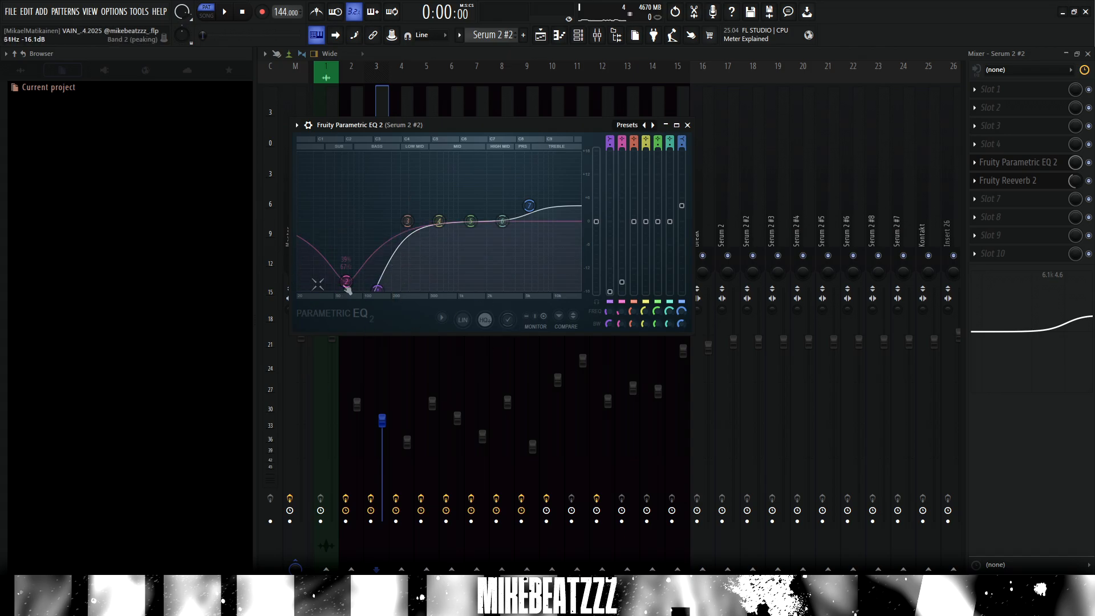
{"action": "left_click_drag", "start_coordinate": [551, 291], "coordinate": [587, 309]}
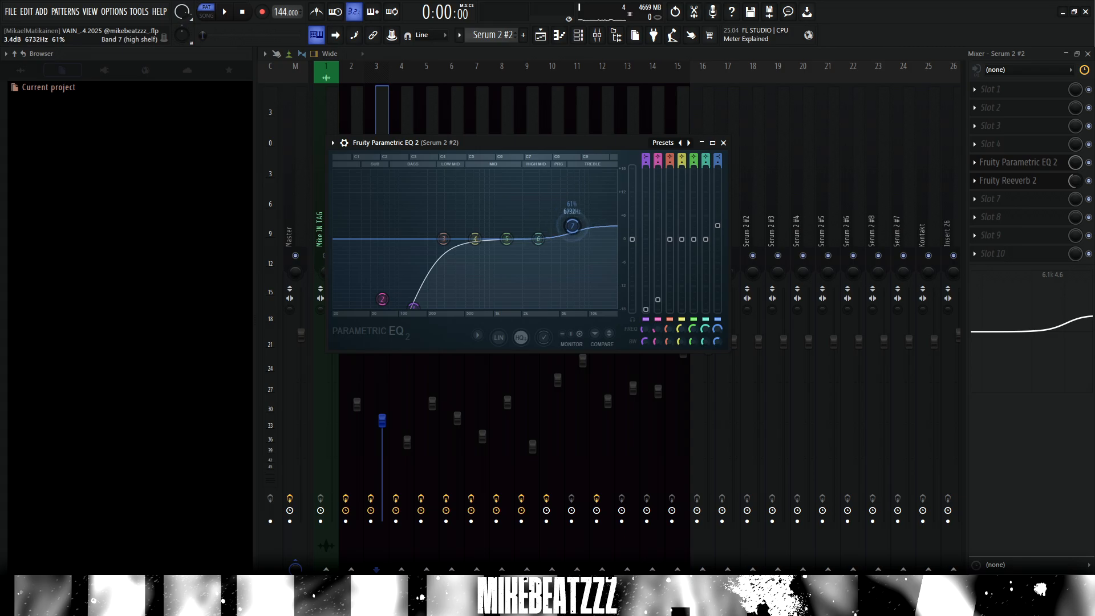
{"action": "left_click", "coordinate": [1008, 181]}
{"action": "left_click_drag", "start_coordinate": [500, 142], "coordinate": [588, 148]}
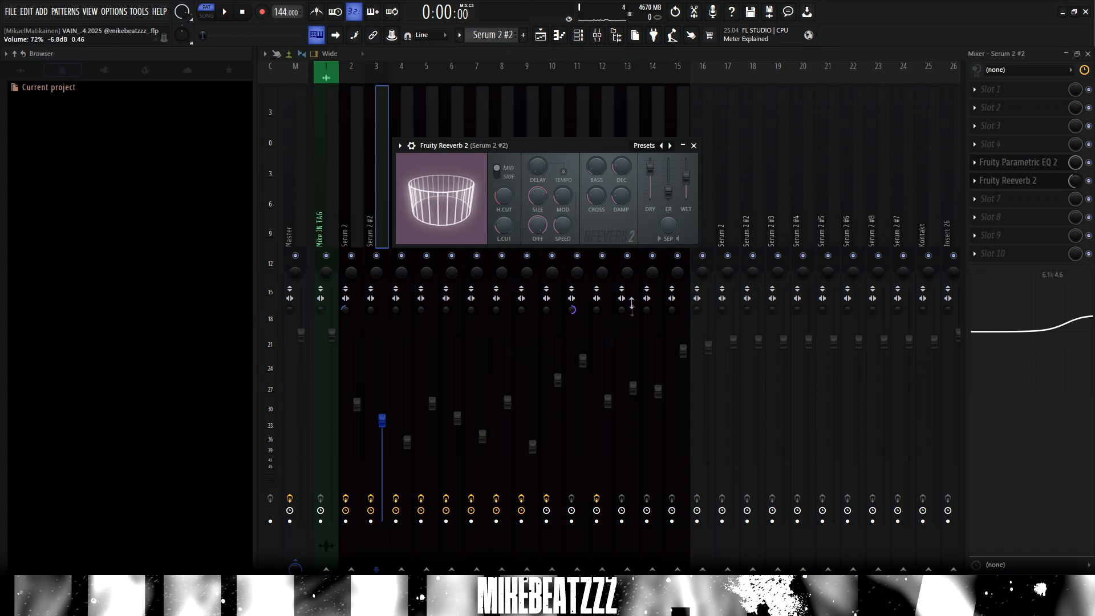
- Unmute the Serum 2 track in the playlist alongside the soloed Serum 2 #2 track
{"action": "key", "text": "F5"}
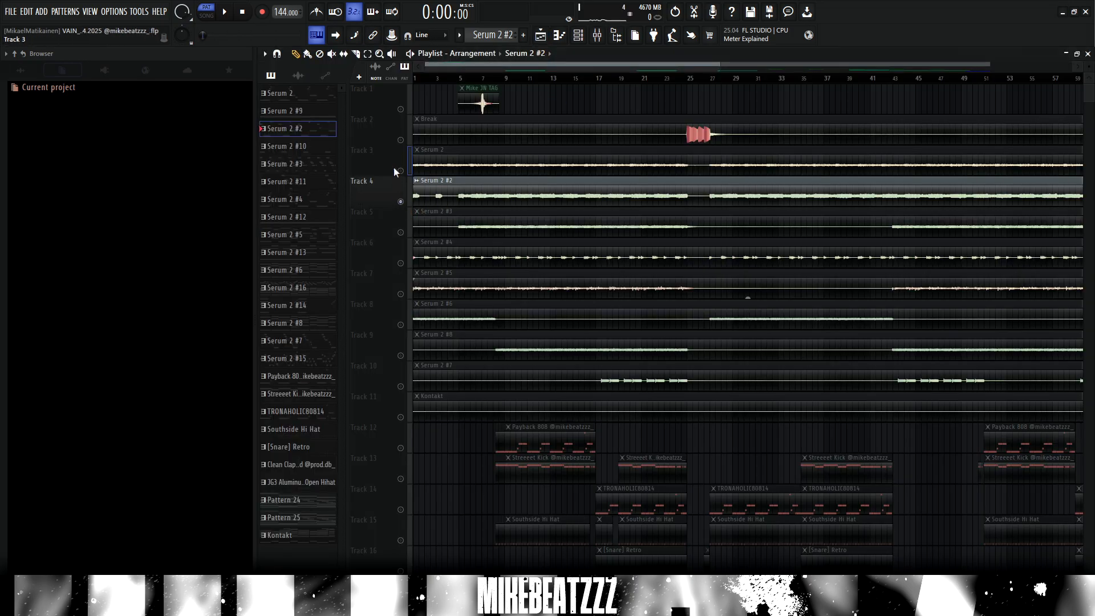
{"action": "left_click", "coordinate": [400, 171]}
{"action": "left_click_drag", "start_coordinate": [540, 165], "coordinate": [526, 190]}
{"action": "left_click", "coordinate": [535, 168]}
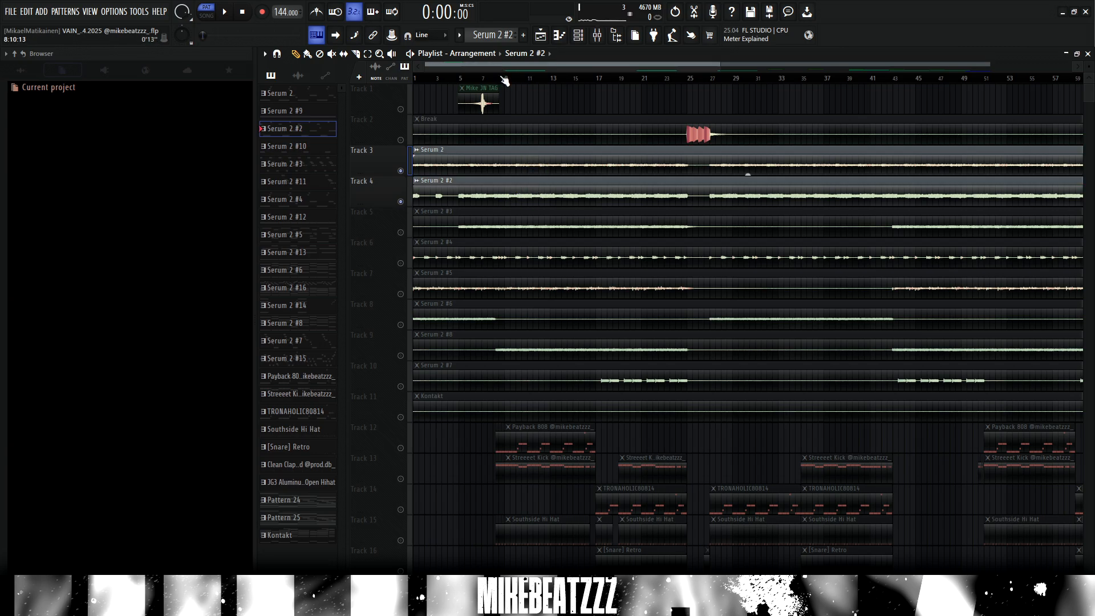
{"action": "scroll", "coordinate": [505, 82], "scroll_direction": "down", "scroll_amount": 2}
- Open the Serum 2 #3 instrument to view its LEAD - PHASE preset, and show its mixer track's effects
{"action": "left_click", "coordinate": [578, 35]}
{"action": "left_click", "coordinate": [444, 296]}
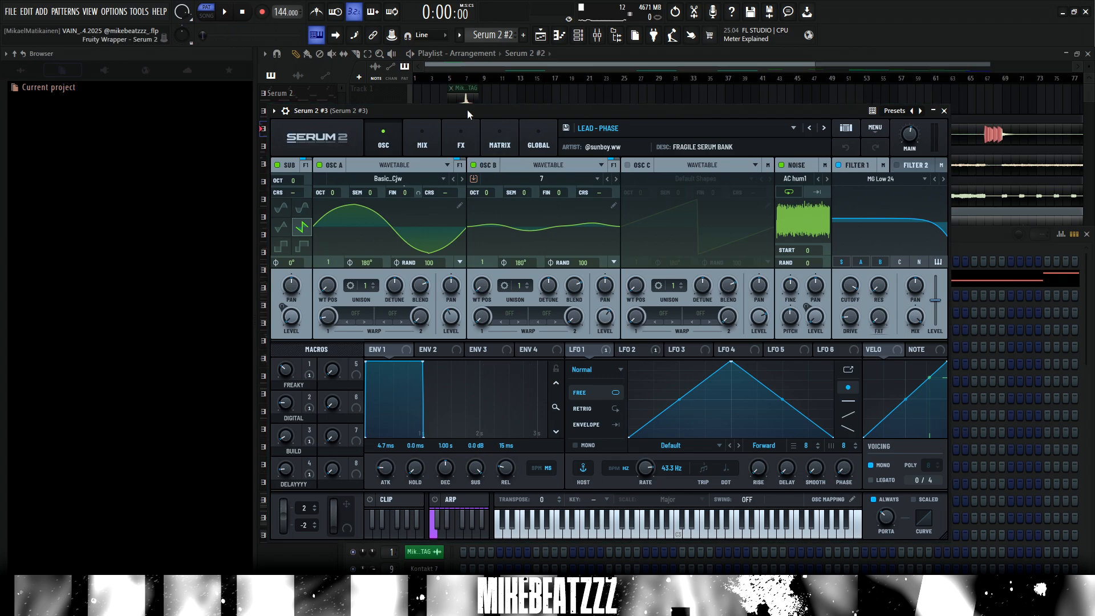
{"action": "key", "text": "F9"}
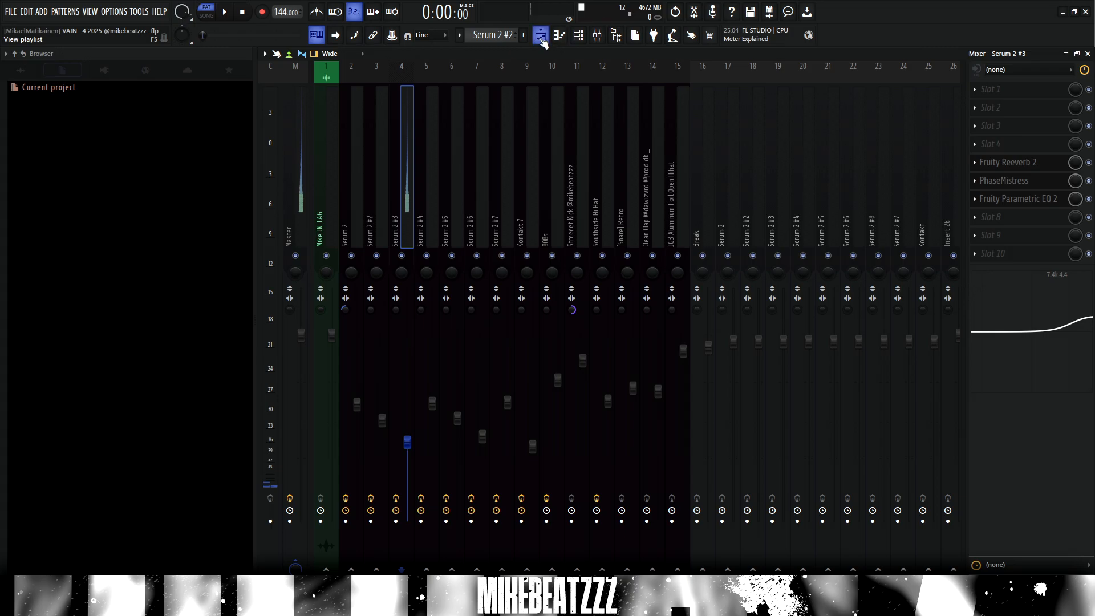
- Show the Serum 2 #3 pattern in the piano roll and play back its melody
{"action": "key", "text": "F5"}
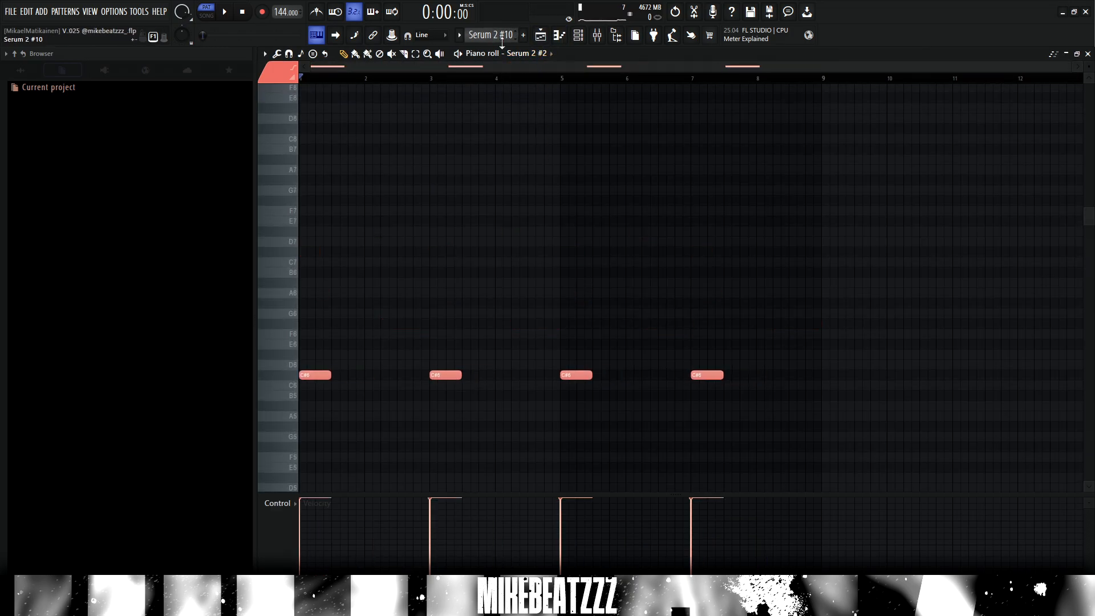
{"action": "key", "text": "space"}
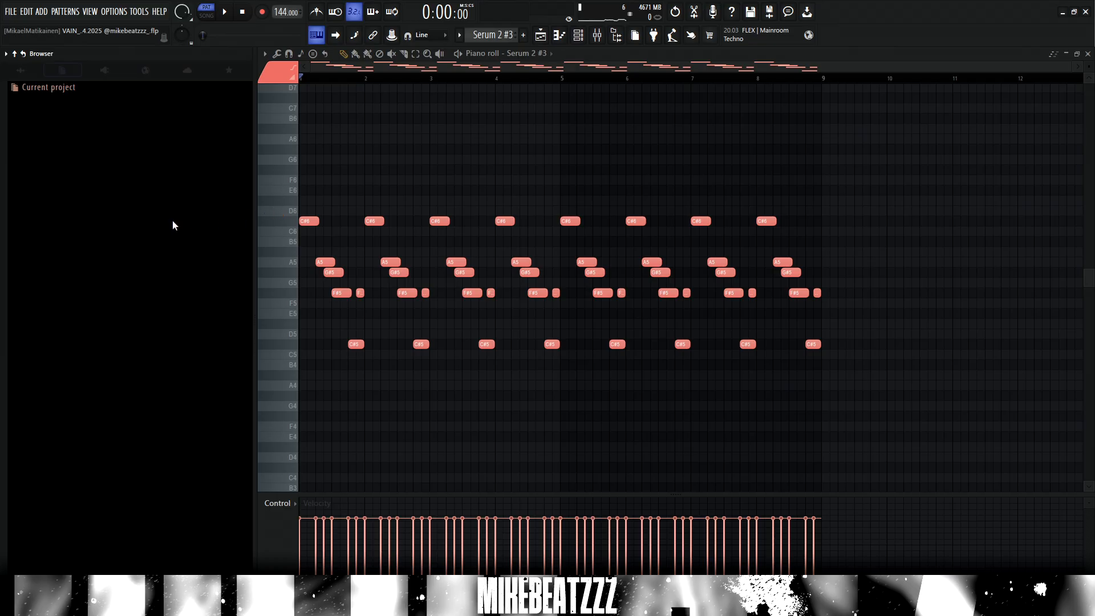
{"action": "key", "text": "shift+1"}
- Compare the Fruity Reeverb 2 settings on the Serum 2 #3 and Serum 2 #2 mixer tracks
{"action": "key", "text": "F9"}
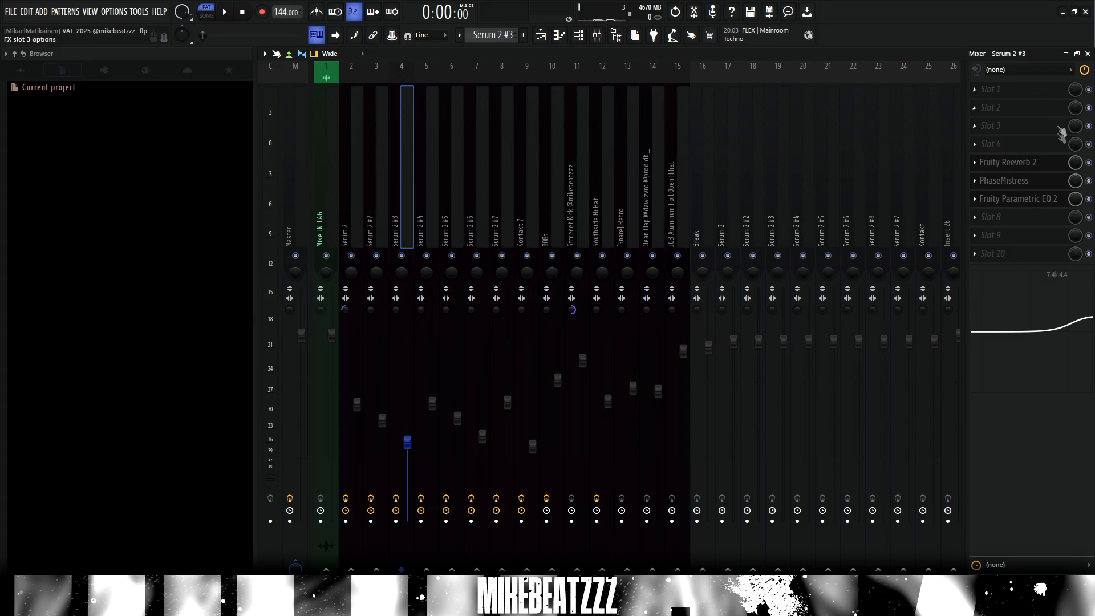
{"action": "left_click", "coordinate": [1020, 164]}
{"action": "left_click_drag", "start_coordinate": [448, 98], "coordinate": [641, 146]}
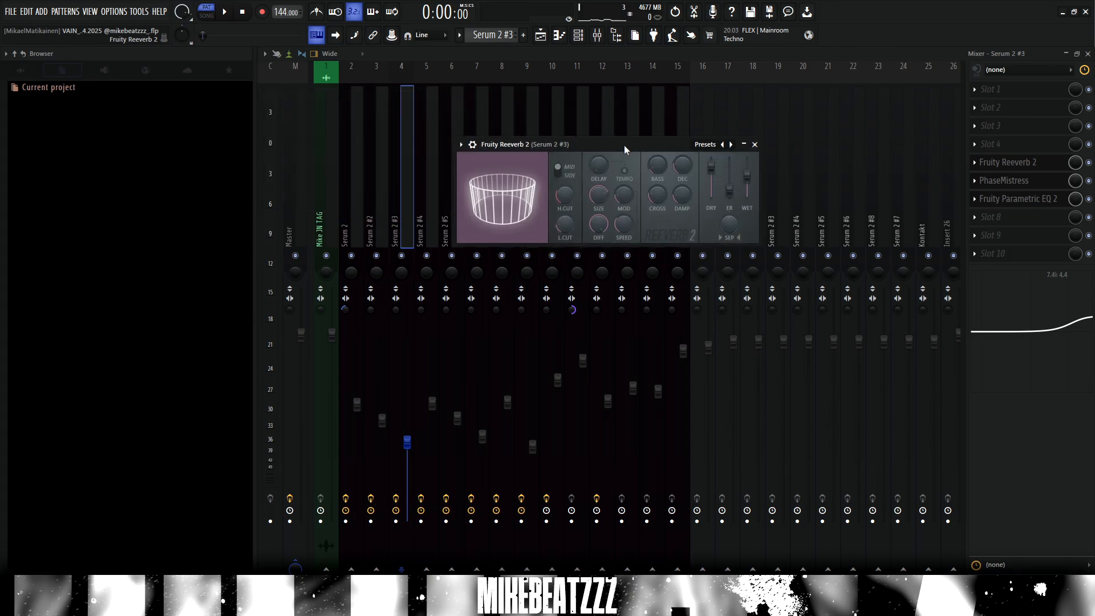
{"action": "left_click", "coordinate": [382, 163]}
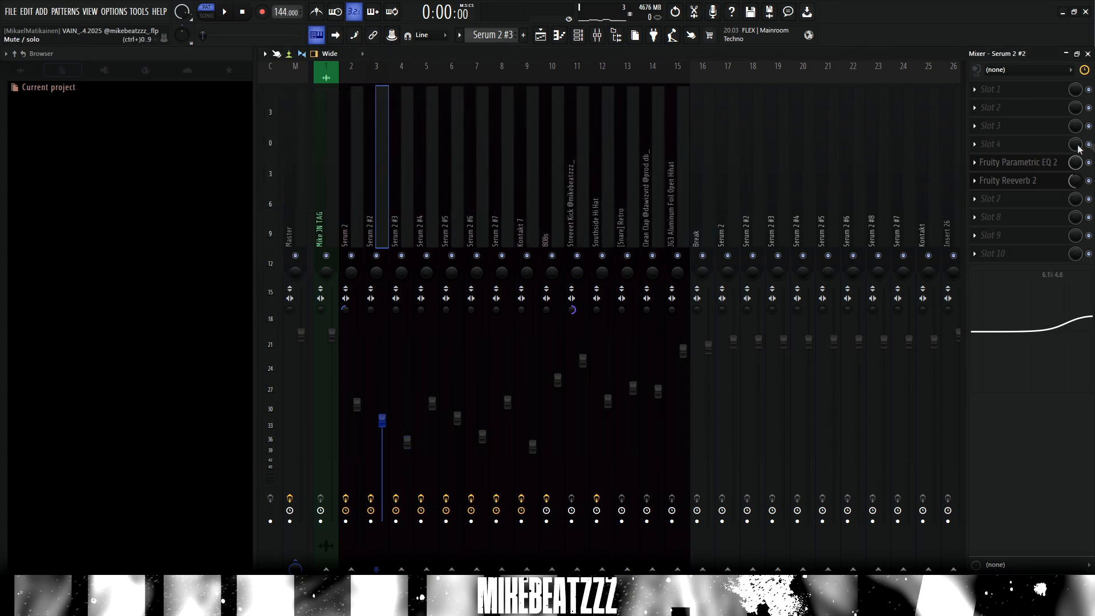
{"action": "left_click", "coordinate": [1004, 181]}
{"action": "left_click", "coordinate": [411, 112]}
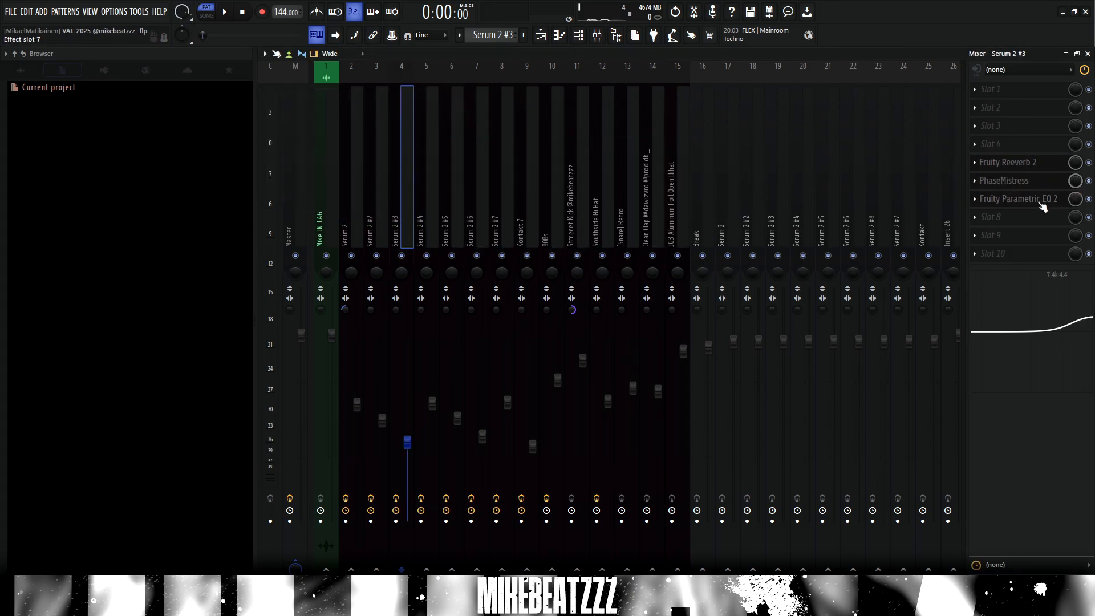
{"action": "left_click", "coordinate": [1004, 163]}
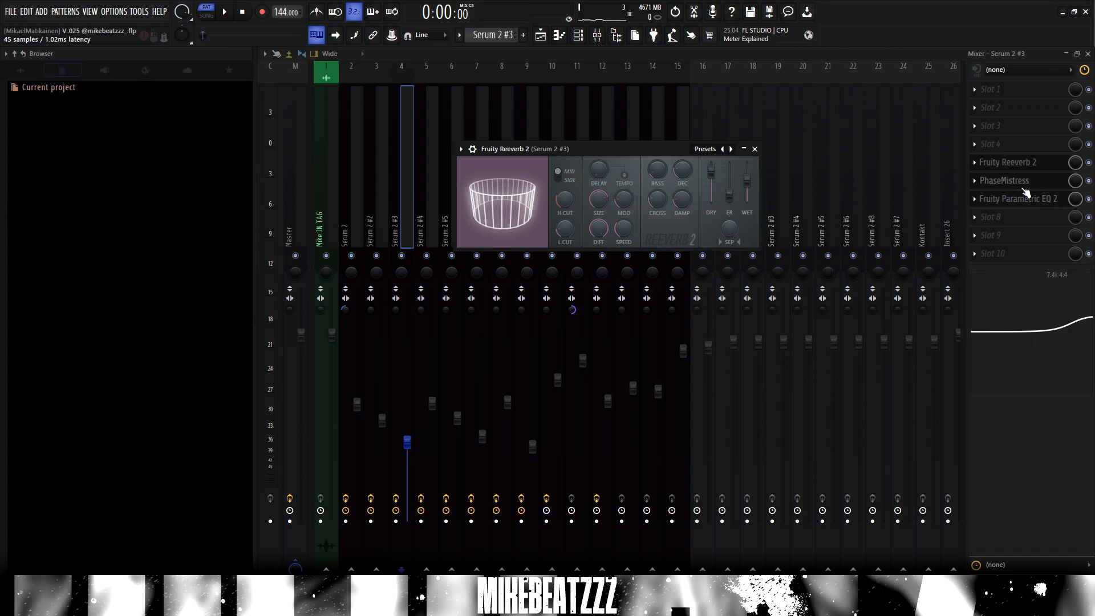
- Compare the Fruity Parametric EQ 2 curves on the Serum 2 #3 and Serum 2 #2 mixer tracks
{"action": "left_click", "coordinate": [1046, 204]}
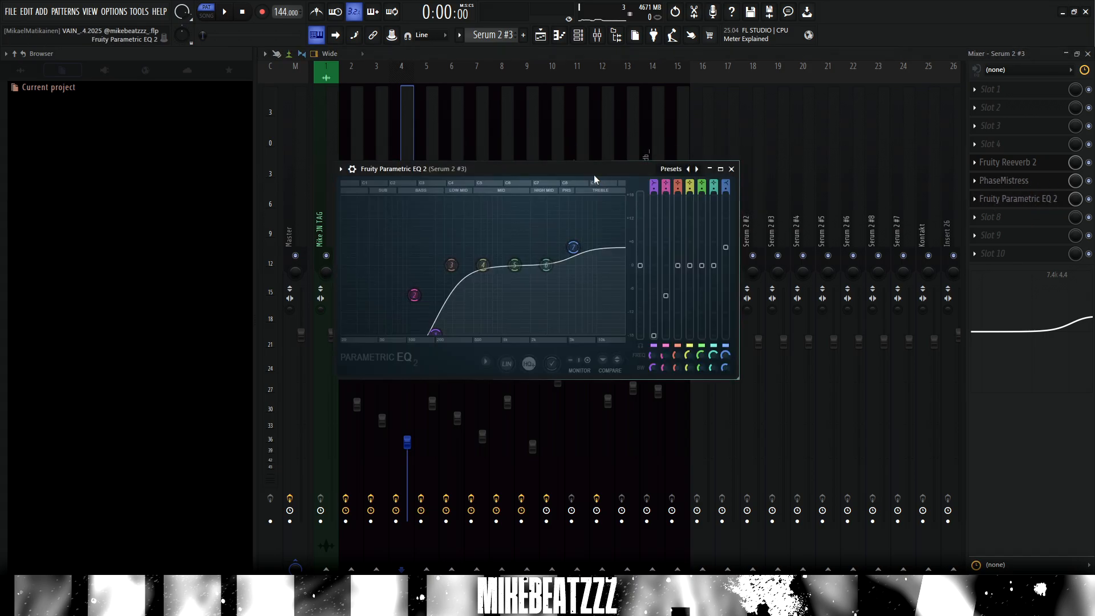
{"action": "left_click_drag", "start_coordinate": [593, 175], "coordinate": [637, 174]}
{"action": "left_click", "coordinate": [382, 126]}
{"action": "left_click", "coordinate": [1020, 163]}
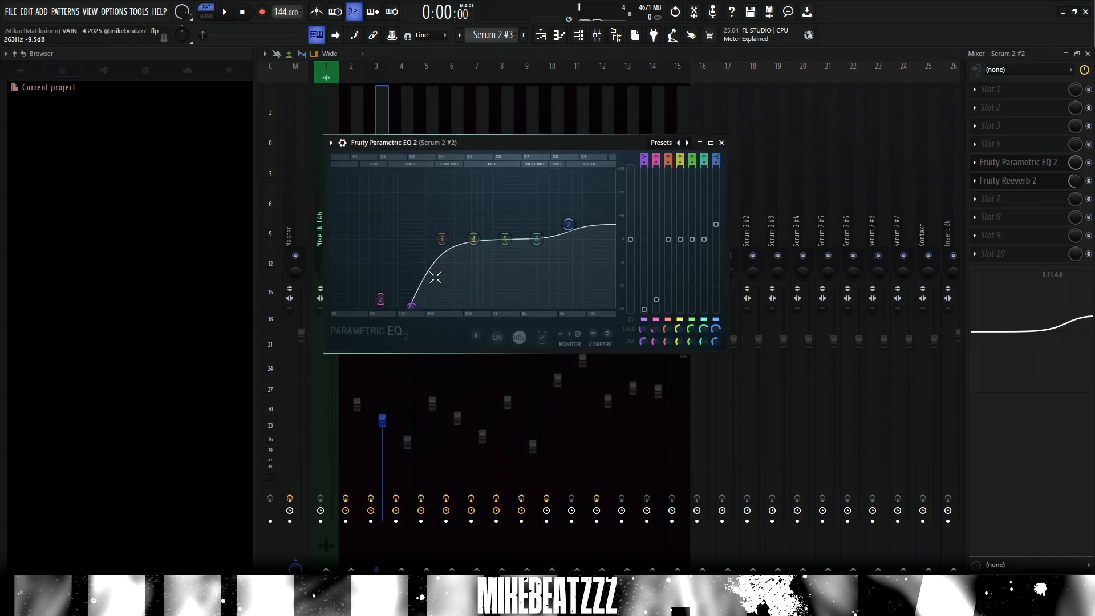
{"action": "left_click", "coordinate": [406, 118]}
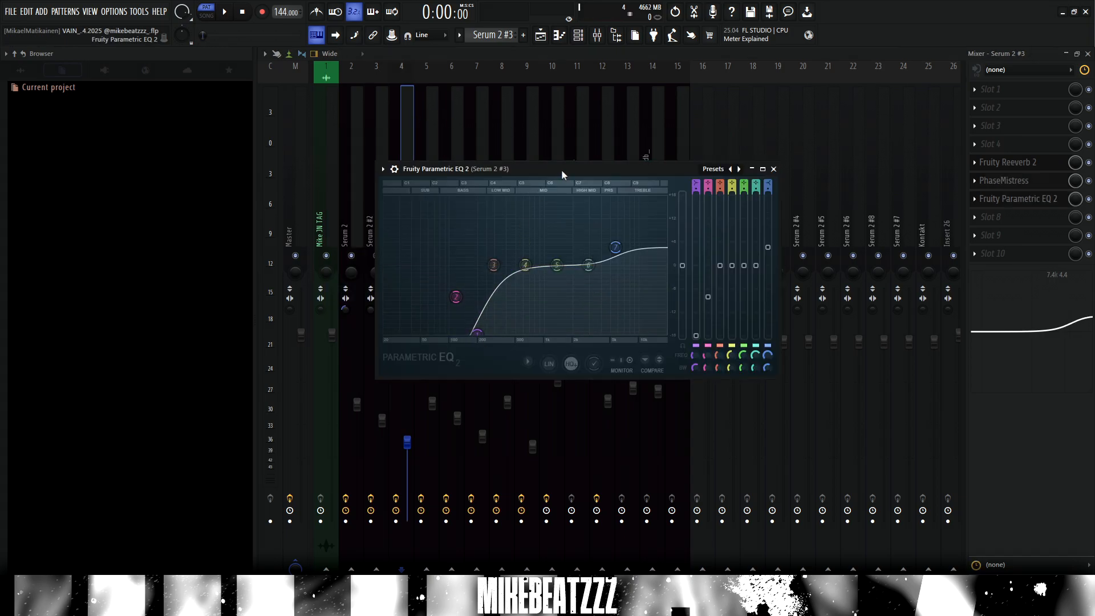
{"action": "left_click_drag", "start_coordinate": [560, 169], "coordinate": [604, 169]}
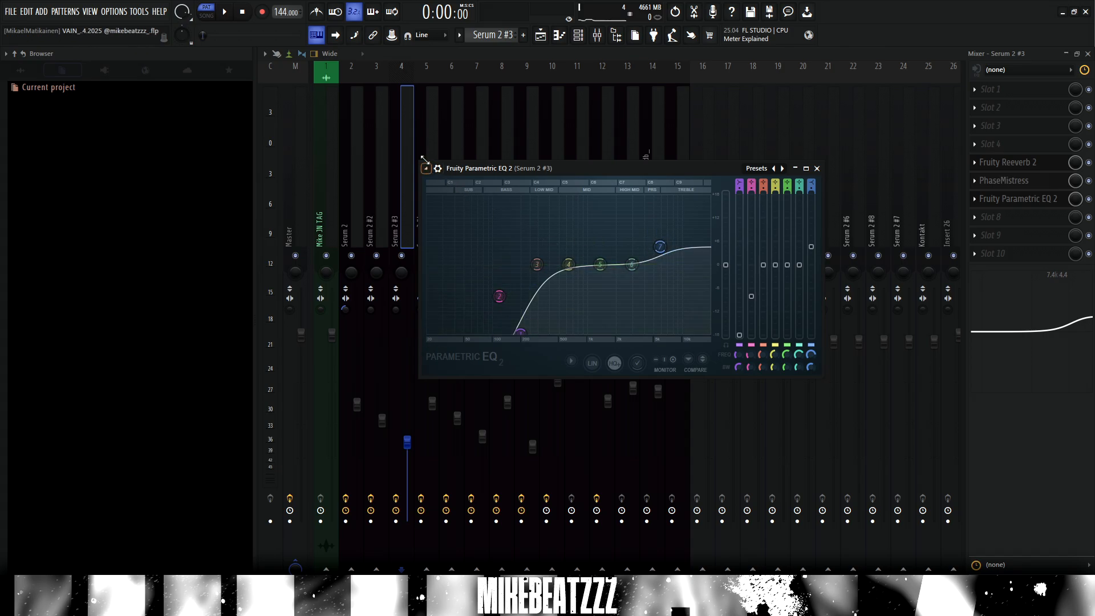
{"action": "left_click", "coordinate": [408, 147]}
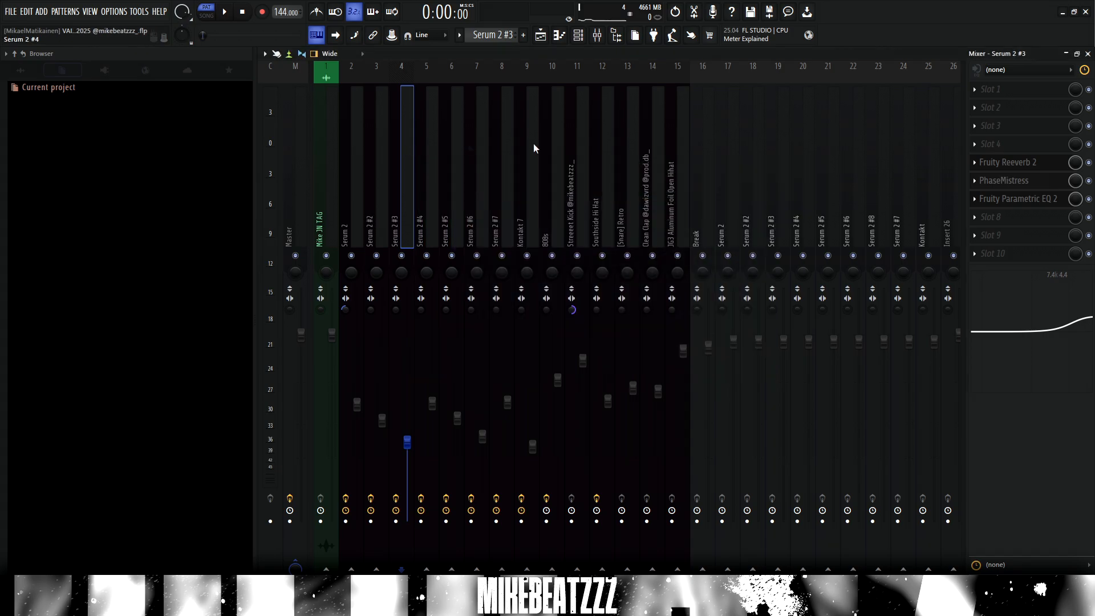
- View PhaseMistress on the Serum 2 #3 mixer track and audition the melody with that effect bypassed
{"action": "left_click", "coordinate": [1005, 180]}
{"action": "left_click_drag", "start_coordinate": [665, 182], "coordinate": [691, 150]}
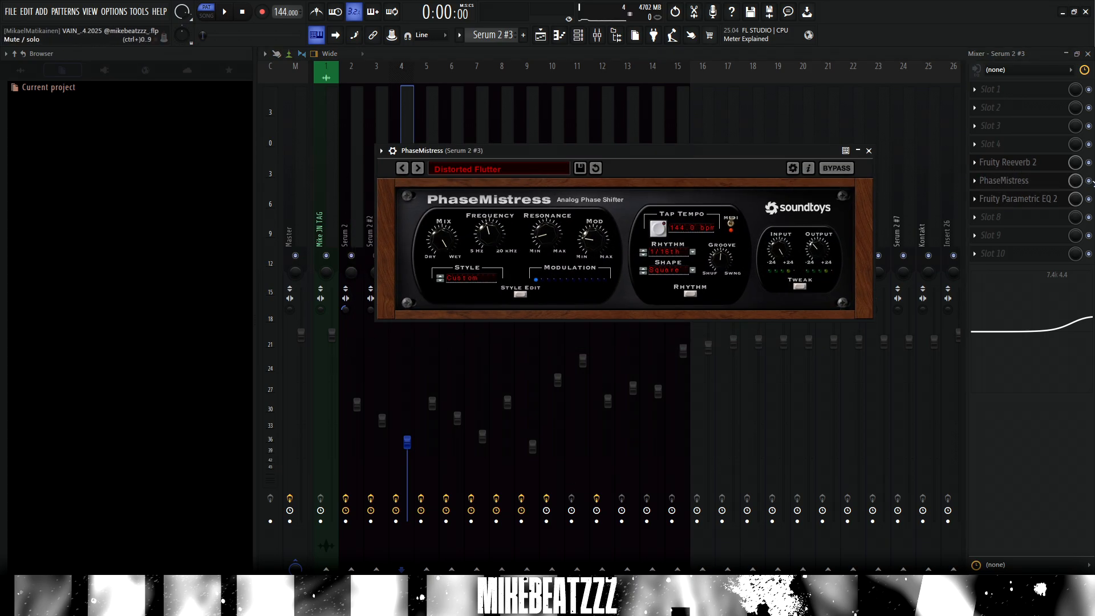
{"action": "left_click", "coordinate": [1089, 180]}
{"action": "key", "text": "space"}
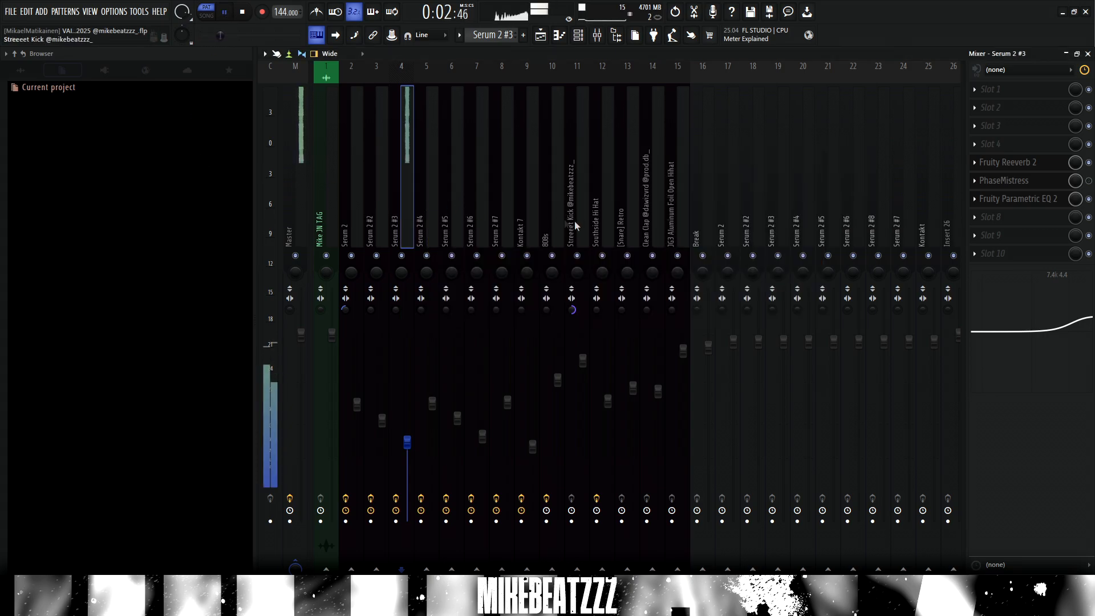
{"action": "key", "text": "space"}
- Adjust PhaseMistress's Resonance on Serum 2 #3 while auditioning notes, and set the mixer track's high-shelf frequency to 7673 Hz
{"action": "left_click", "coordinate": [1005, 181]}
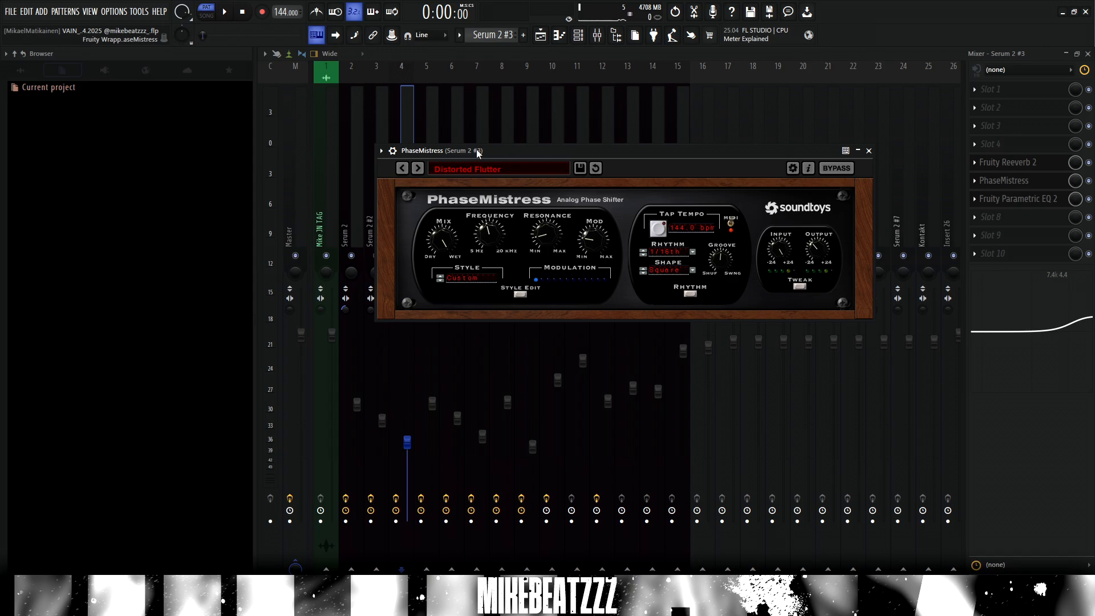
{"action": "key", "text": "z"}
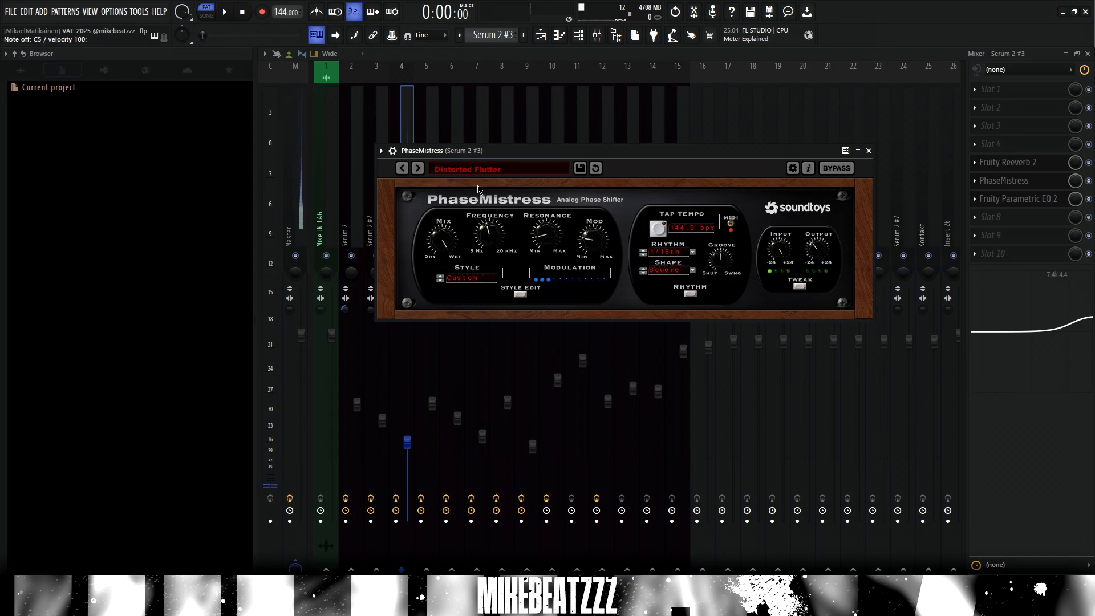
{"action": "key", "text": "z"}
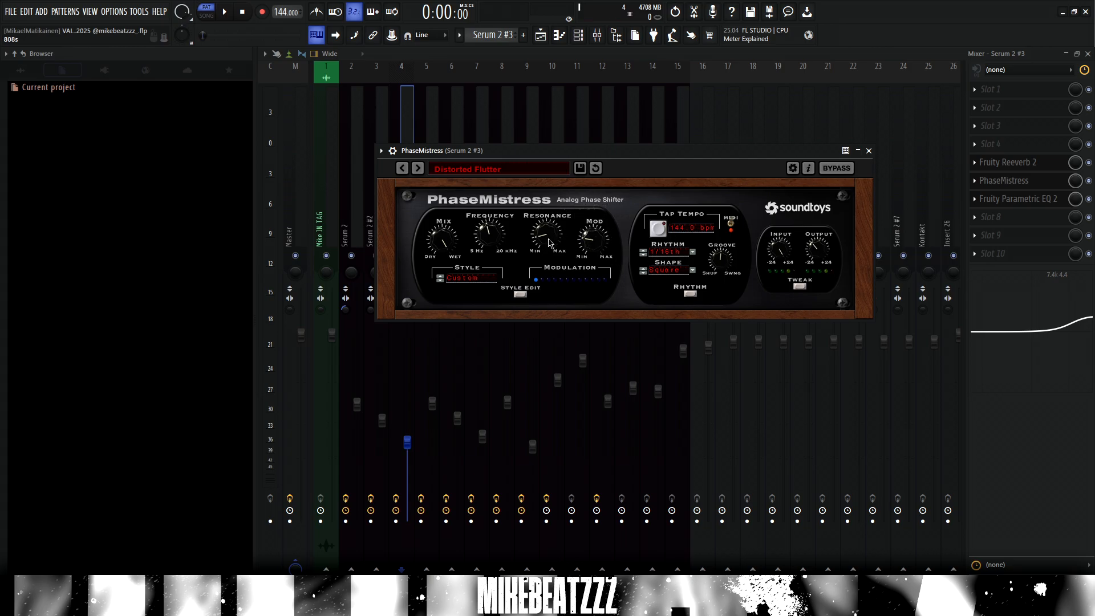
{"action": "key", "text": "z"}
{"action": "left_click_drag", "start_coordinate": [549, 244], "coordinate": [549, 268]}
{"action": "left_click", "coordinate": [203, 181]}
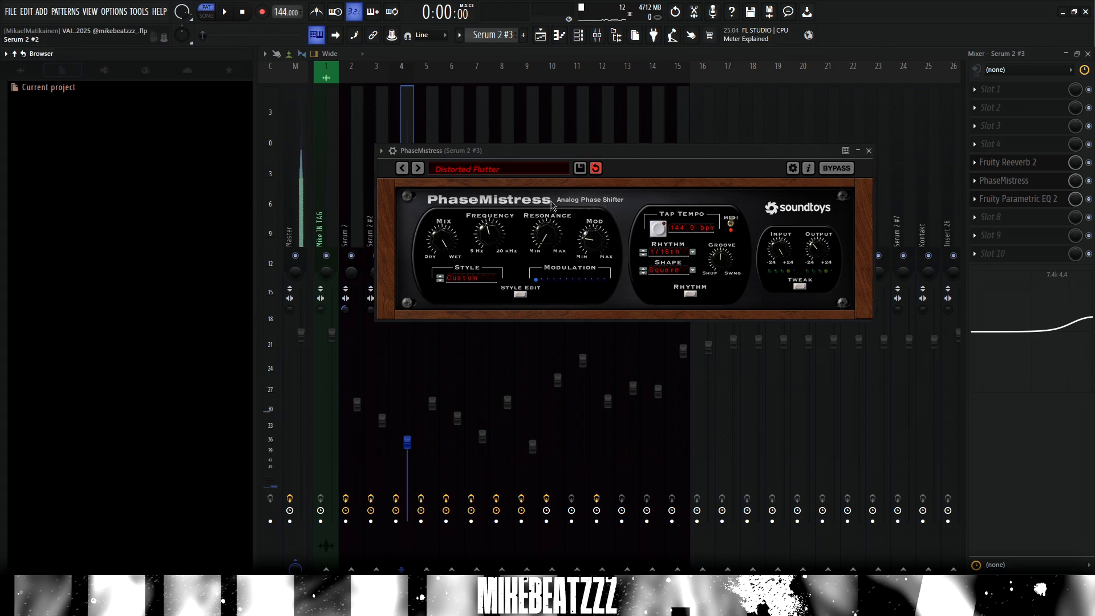
{"action": "left_click_drag", "start_coordinate": [547, 150], "coordinate": [519, 166]}
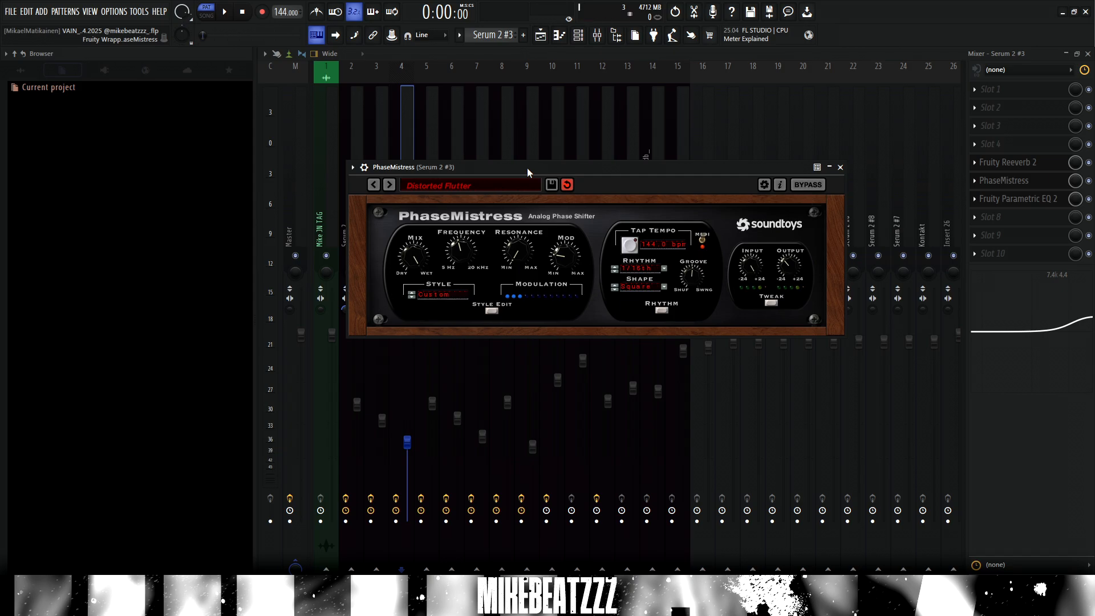
{"action": "left_click_drag", "start_coordinate": [1067, 313], "coordinate": [1068, 317]}
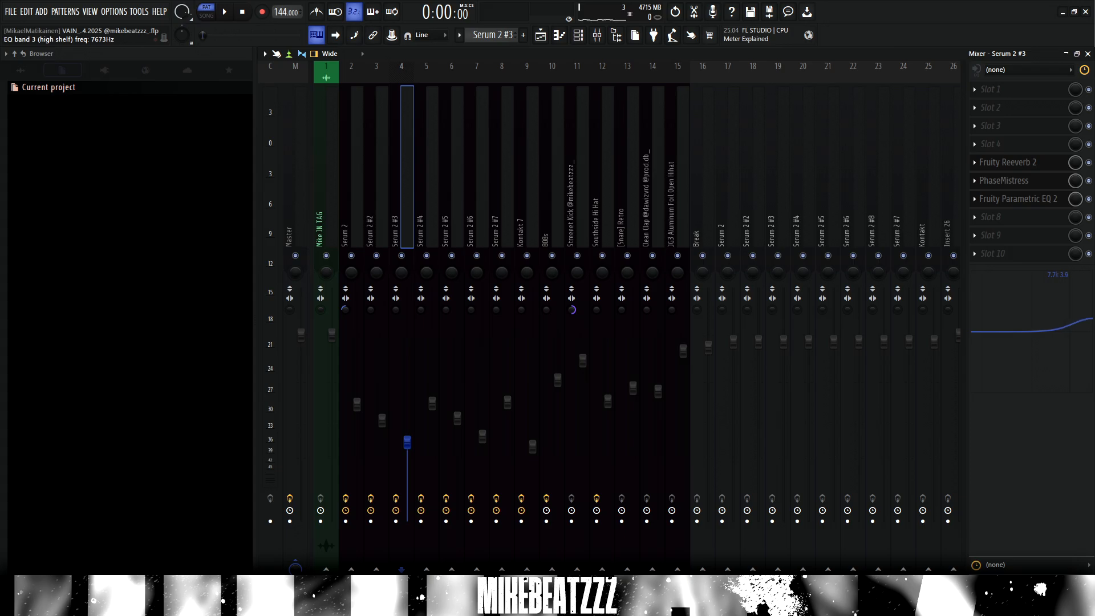
- Show the Serum 2 #4 melody in the piano roll
{"action": "key", "text": "F5"}
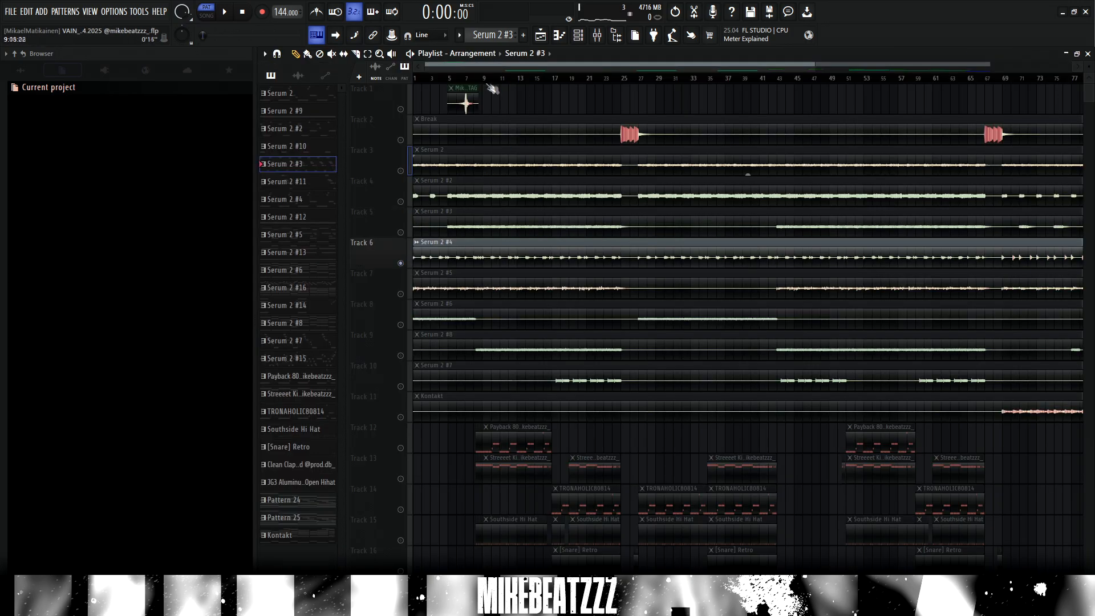
{"action": "left_click", "coordinate": [483, 79]}
{"action": "scroll", "coordinate": [482, 80], "scroll_direction": "up", "scroll_amount": 1}
{"action": "left_click", "coordinate": [580, 37]}
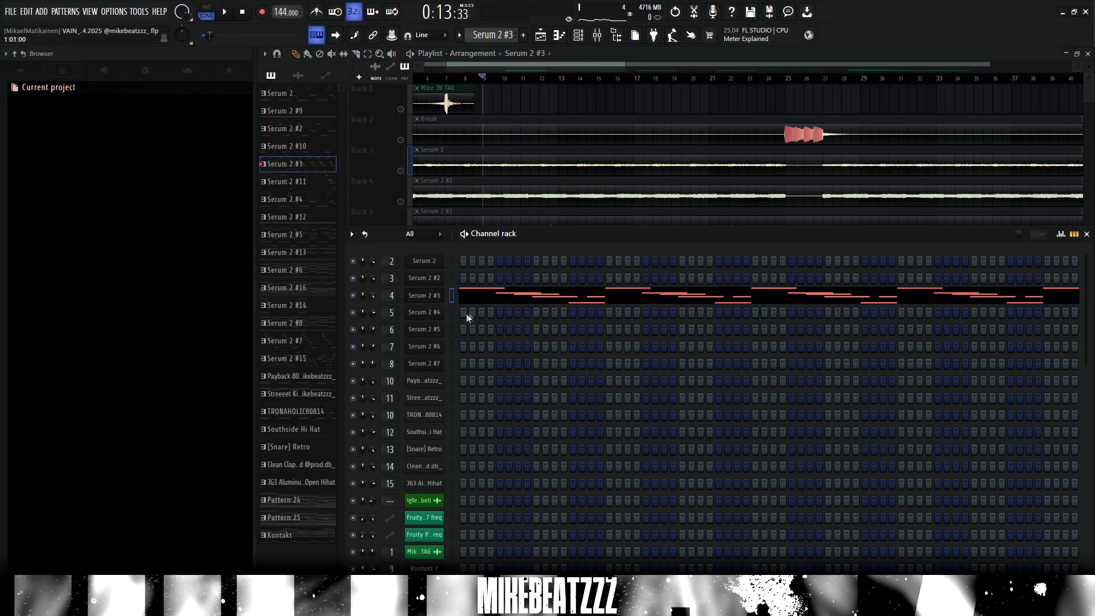
{"action": "left_click", "coordinate": [440, 317]}
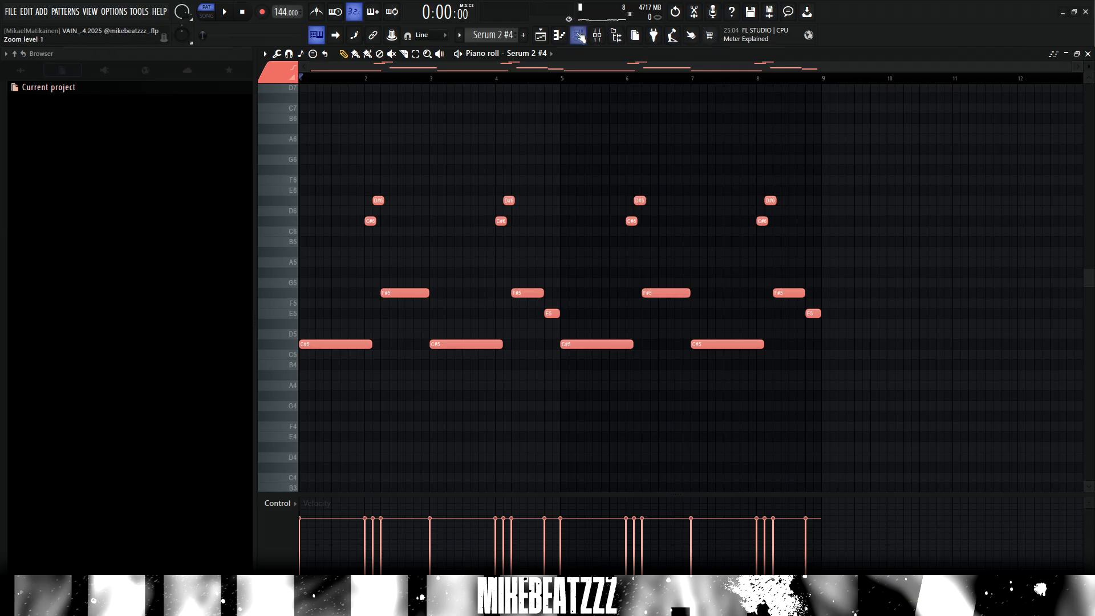
- Open the Serum 2 #4 instrument and view the Fruity Parametric EQ 2 on its mixer track
{"action": "left_click", "coordinate": [578, 36]}
{"action": "left_click", "coordinate": [441, 314]}
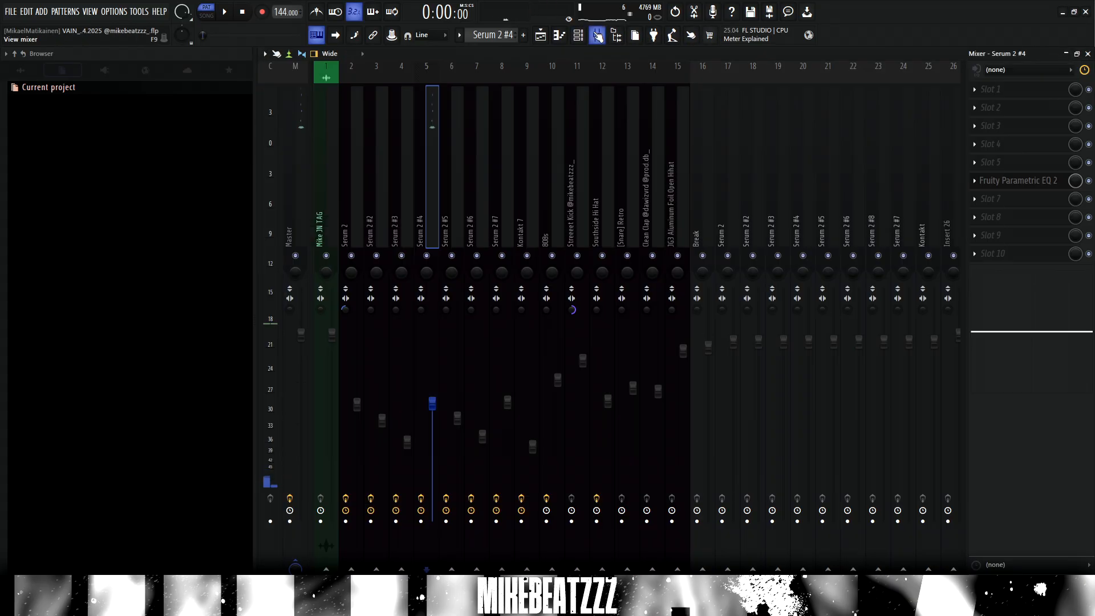
{"action": "left_click", "coordinate": [1047, 182]}
{"action": "left_click", "coordinate": [1049, 184]}
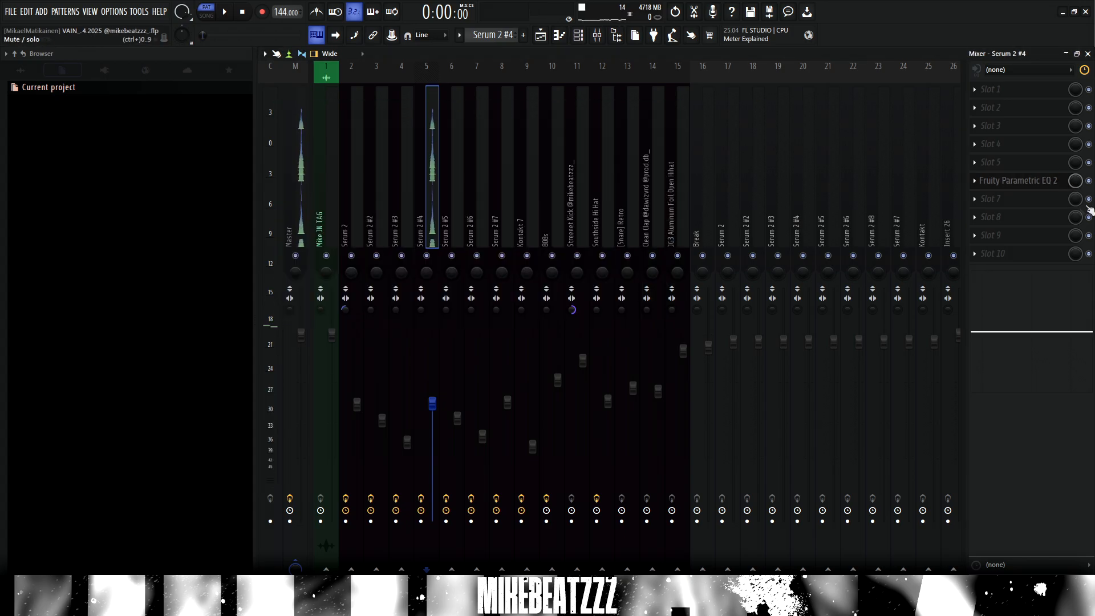
{"action": "left_click", "coordinate": [1049, 186]}
{"action": "left_click_drag", "start_coordinate": [523, 108], "coordinate": [804, 142]}
{"action": "left_click_drag", "start_coordinate": [653, 239], "coordinate": [605, 245]}
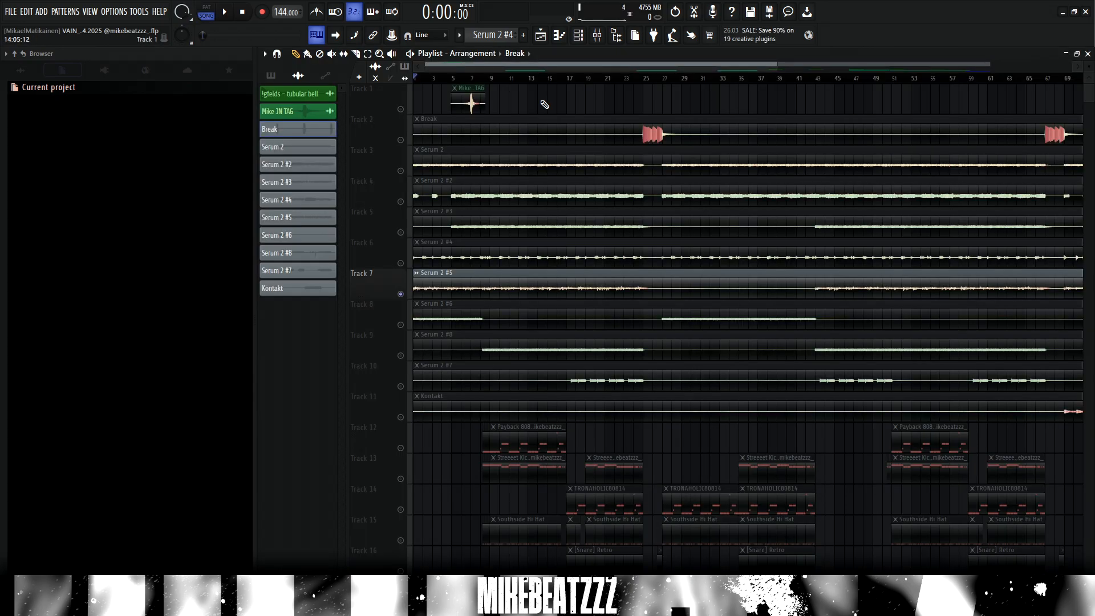
- Open the Serum 2 #5 pattern in the piano roll and play back its melody
{"action": "left_click", "coordinate": [272, 75]}
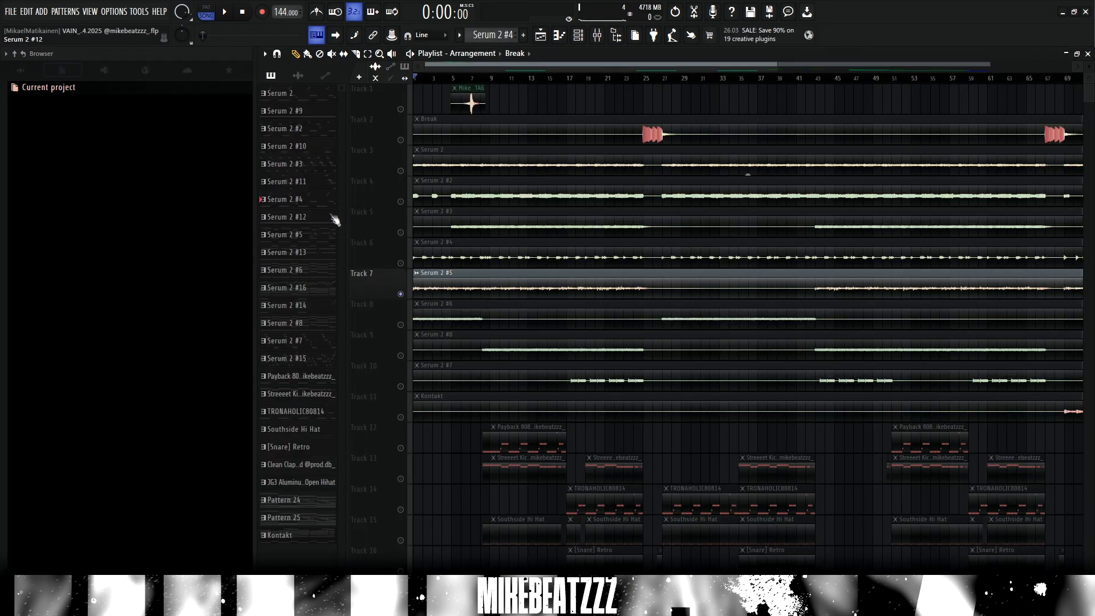
{"action": "left_click", "coordinate": [331, 237]}
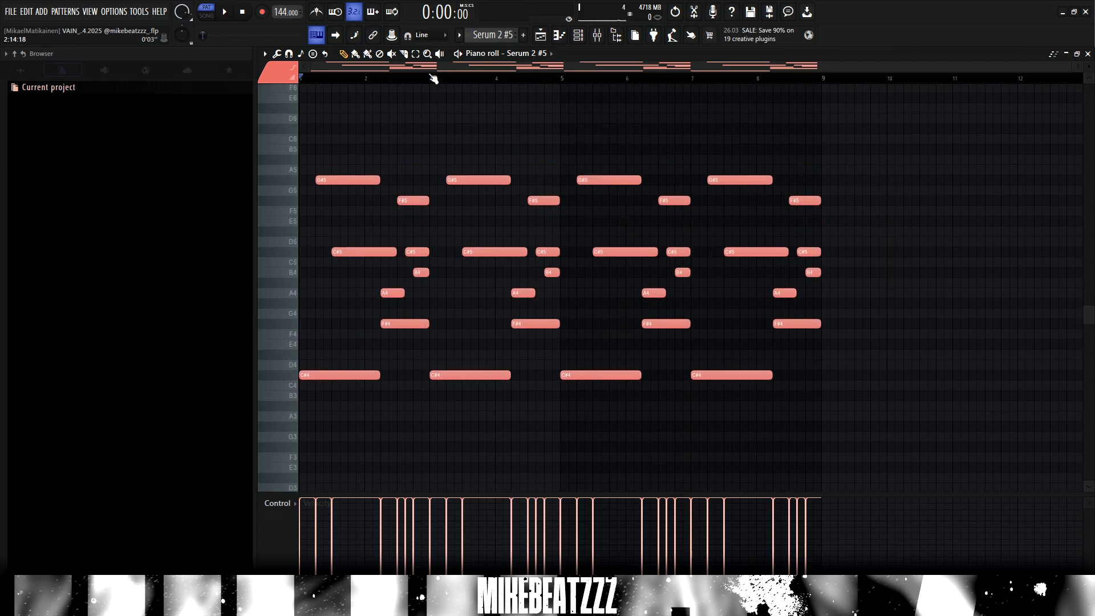
{"action": "left_click", "coordinate": [340, 78]}
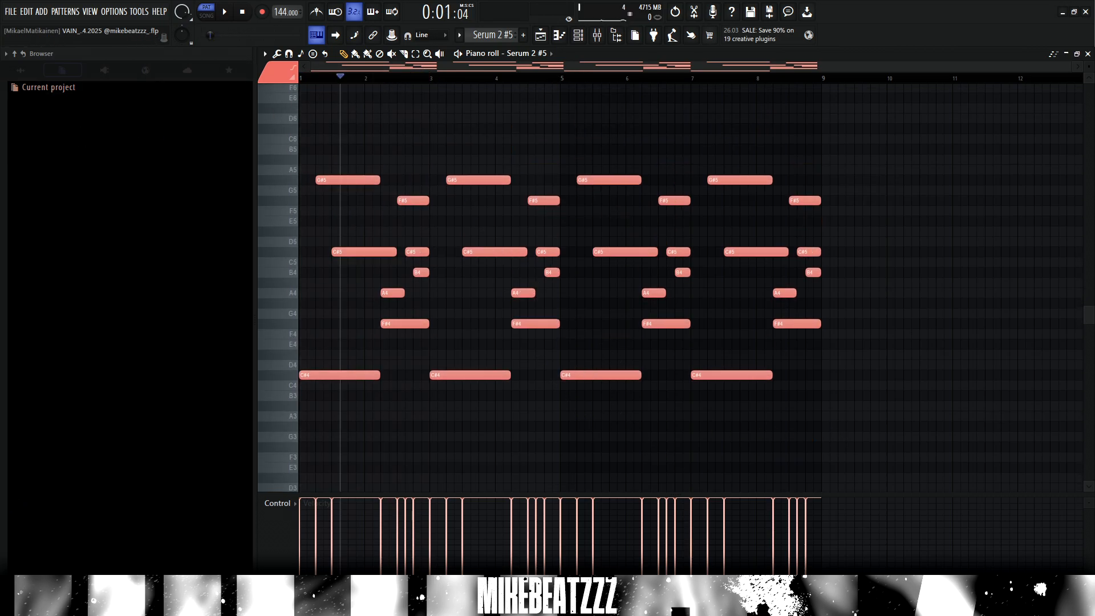
{"action": "key", "text": "space"}
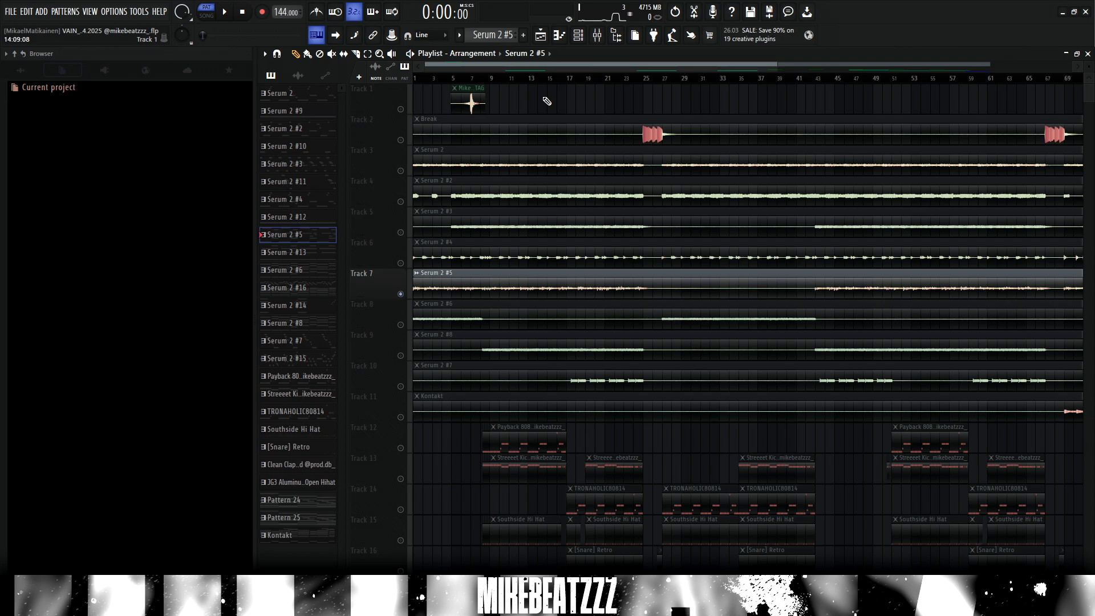
- View the Fruity Delay 3, Fruity Fast Dist and Fruity Parametric EQ 2 settings on the Serum 2 #5 mixer track
{"action": "key", "text": "F9"}
{"action": "left_click", "coordinate": [1027, 185]}
{"action": "left_click_drag", "start_coordinate": [570, 151], "coordinate": [648, 154]}
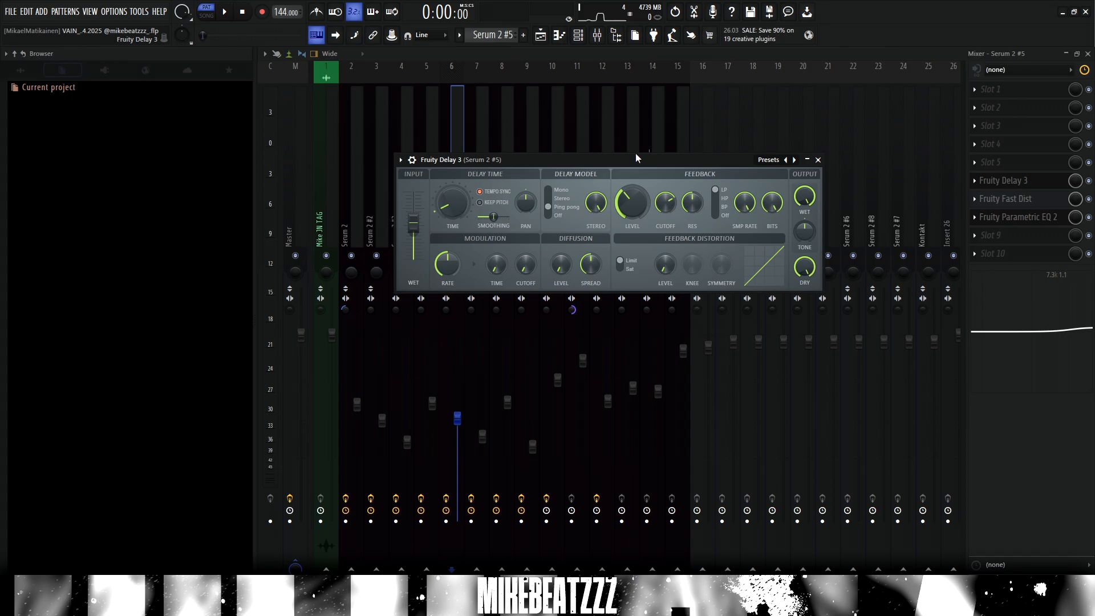
{"action": "left_click_drag", "start_coordinate": [636, 153], "coordinate": [706, 134]}
{"action": "left_click_drag", "start_coordinate": [685, 167], "coordinate": [669, 123]}
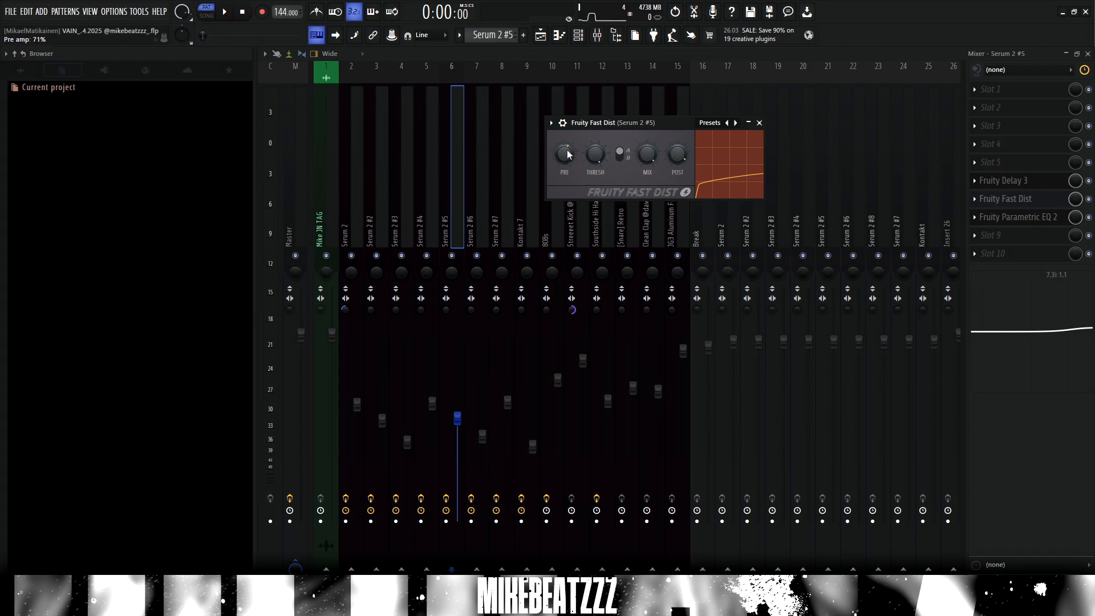
{"action": "left_click", "coordinate": [457, 138]}
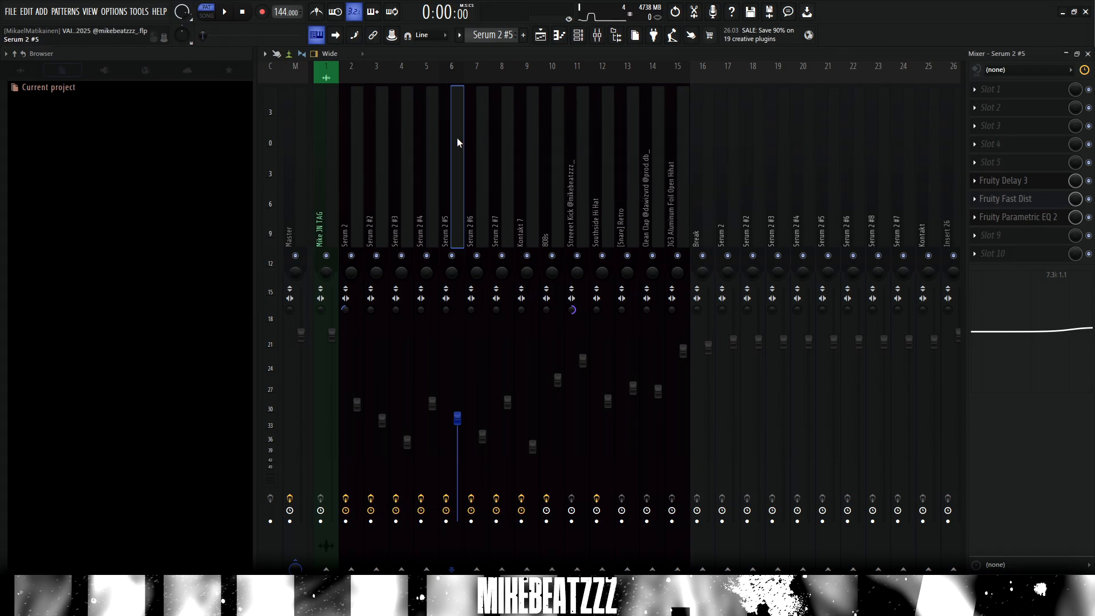
{"action": "left_click", "coordinate": [1038, 218]}
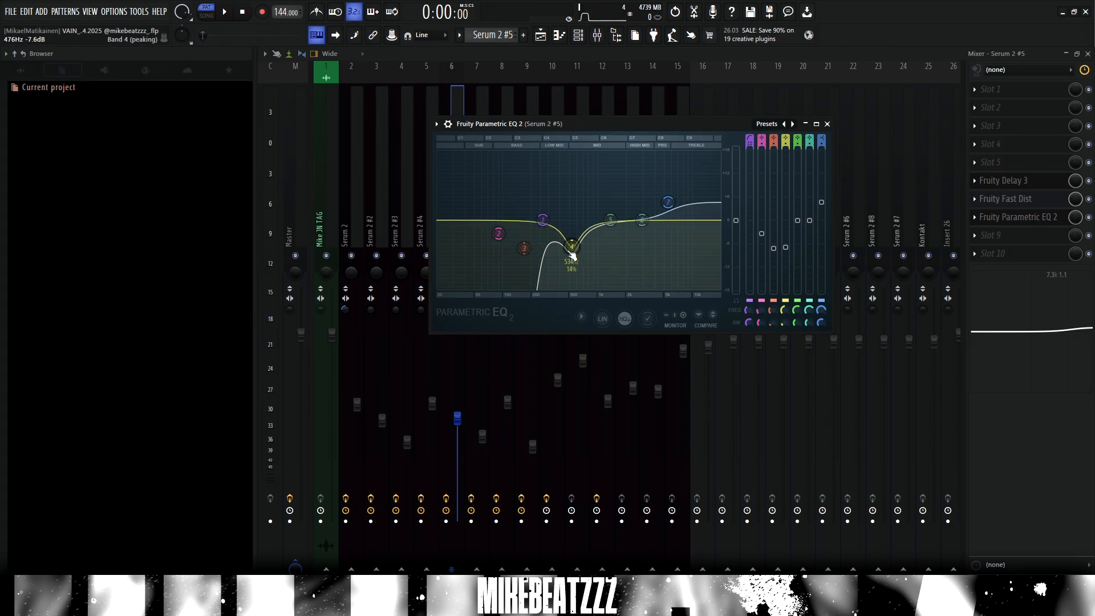
{"action": "left_click_drag", "start_coordinate": [572, 253], "coordinate": [572, 252]}
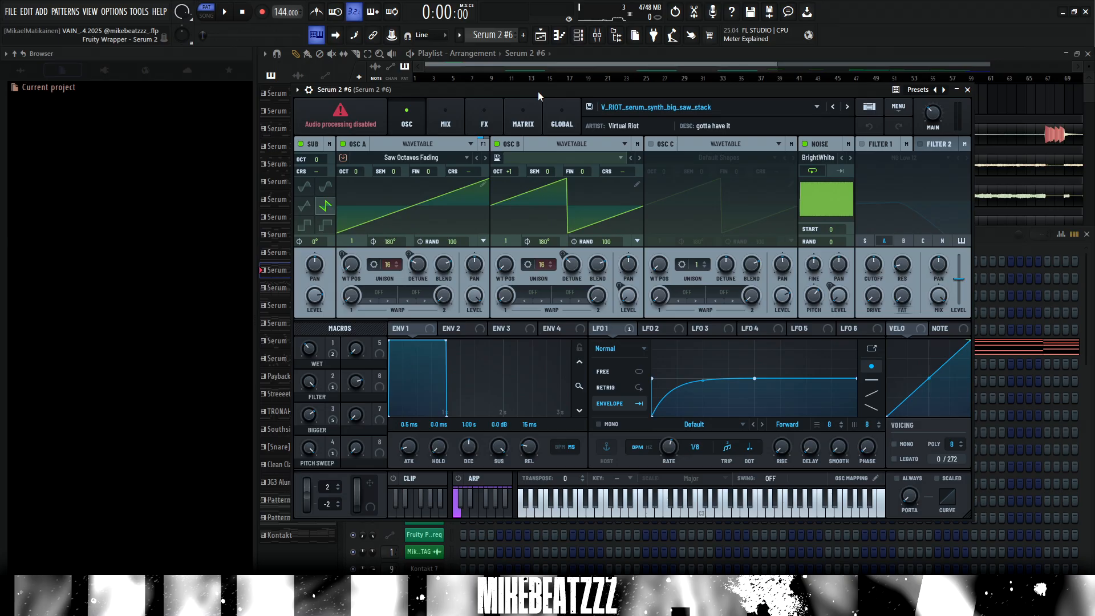
- View the Serum 2 #6 synth settings and the Gross Beat volume curve on its mixer track
{"action": "mouse_move", "coordinate": [592, 86]}
{"action": "left_mouse_down"}
{"action": "mouse_move", "coordinate": [604, 98]}
{"action": "mouse_move", "coordinate": [595, 95]}
{"action": "left_mouse_up"}
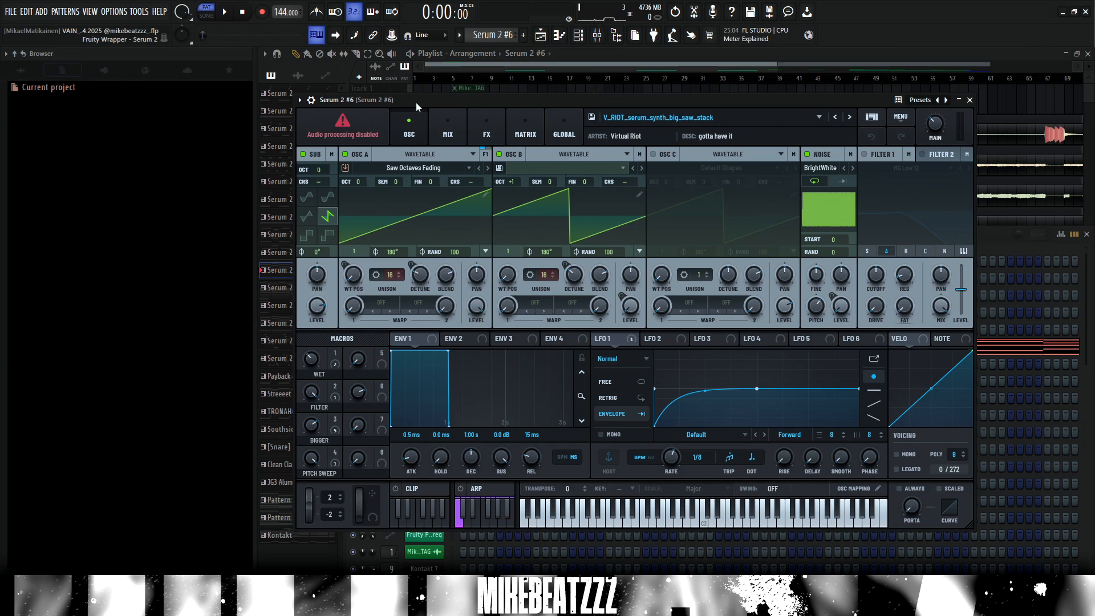
{"action": "left_click", "coordinate": [563, 89]}
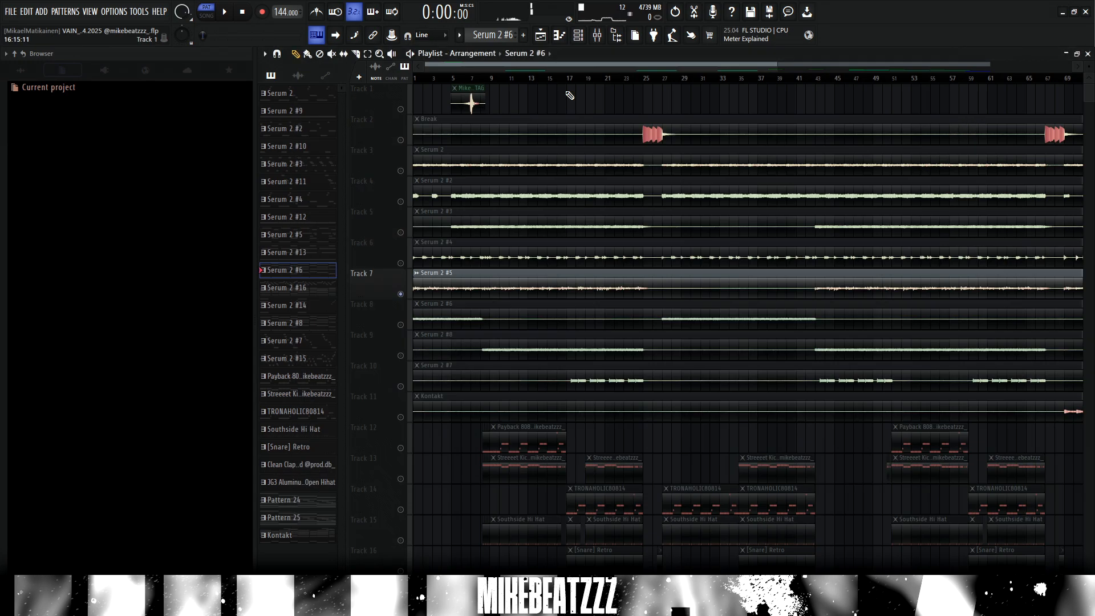
{"action": "left_click", "coordinate": [599, 36]}
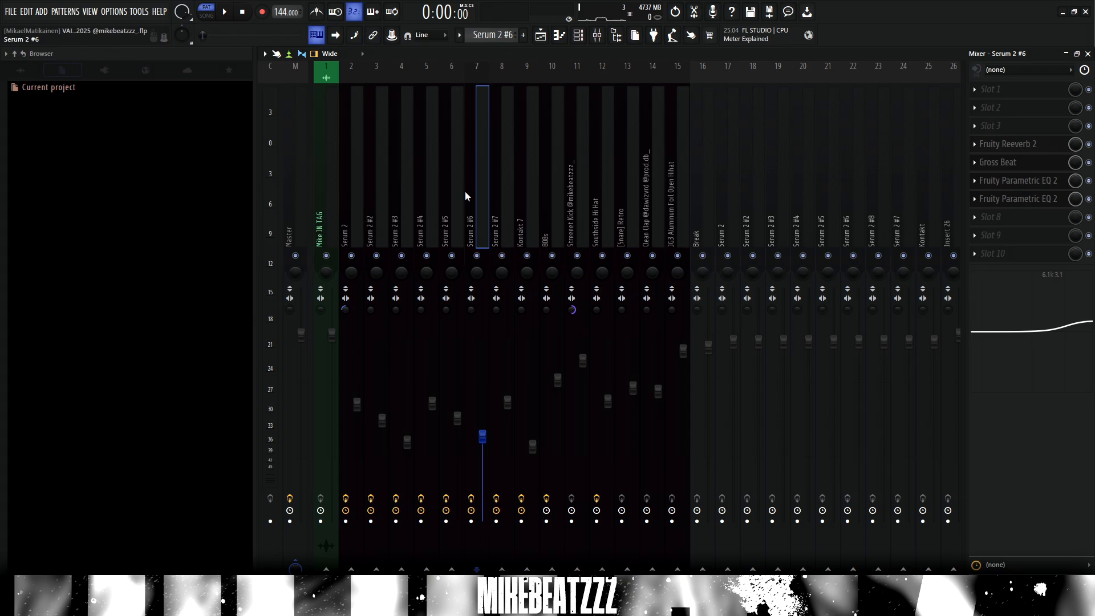
{"action": "left_click", "coordinate": [998, 163]}
{"action": "left_click_drag", "start_coordinate": [508, 81], "coordinate": [569, 114]}
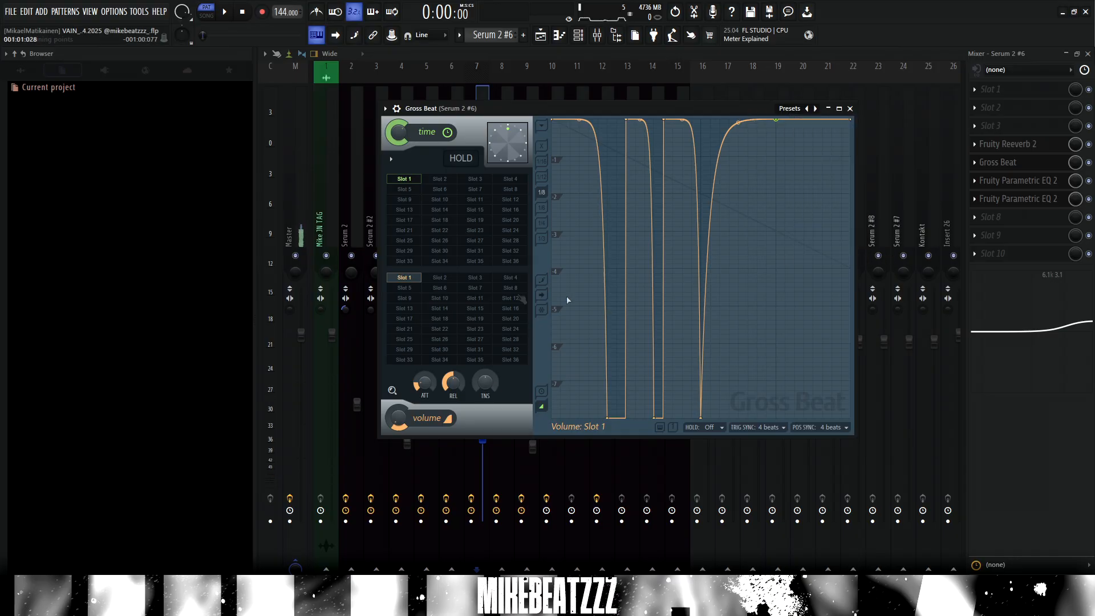
- View the Fruity Reeverb 2 and both Fruity Parametric EQ 2 settings on the Serum 2 #6 mixer track
{"action": "left_click", "coordinate": [1029, 146]}
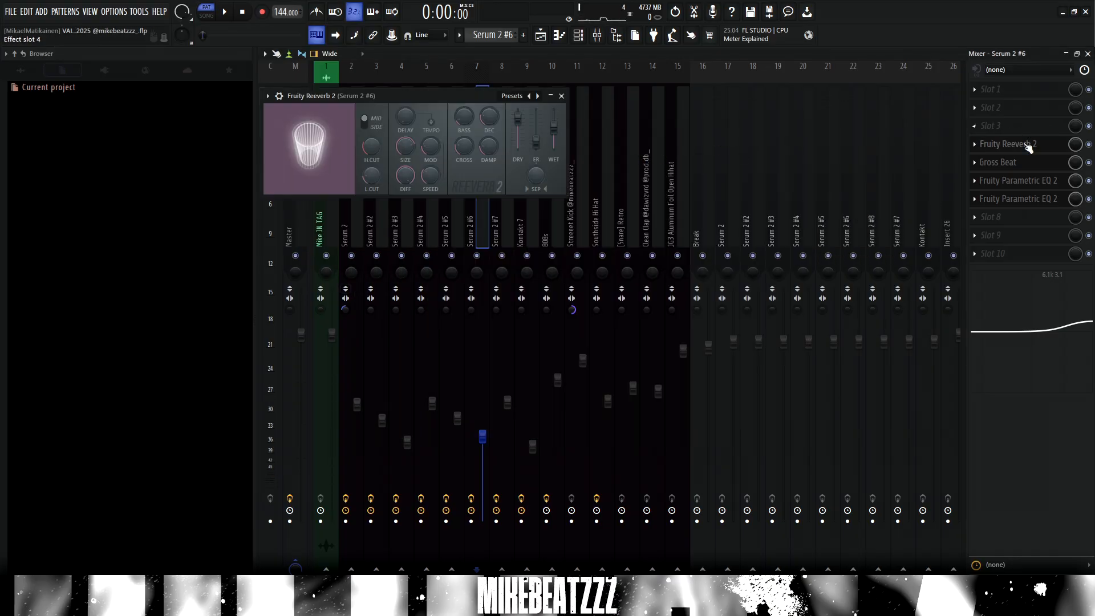
{"action": "left_click", "coordinate": [1029, 201]}
{"action": "left_click_drag", "start_coordinate": [399, 154], "coordinate": [538, 160]}
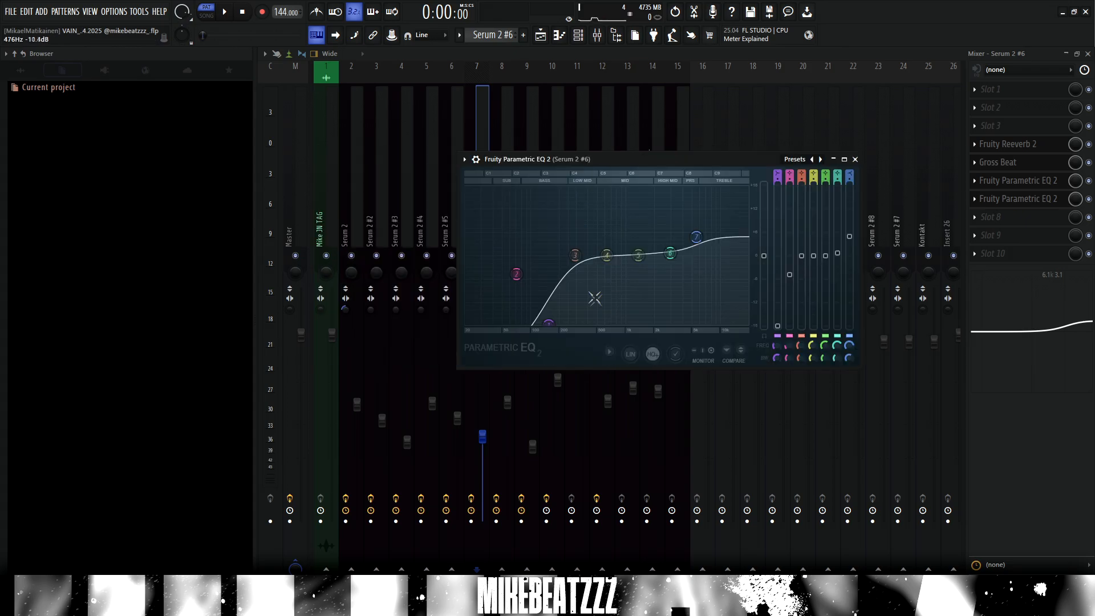
{"action": "left_click", "coordinate": [1017, 183]}
{"action": "left_click_drag", "start_coordinate": [539, 183], "coordinate": [623, 178]}
- Look over the full playlist arrangement, then view the Serum 2 #7 instrument and play back its melody in the piano roll
{"action": "left_click", "coordinate": [540, 37]}
{"action": "scroll", "coordinate": [618, 82], "scroll_direction": "down", "scroll_amount": 3}
{"action": "scroll", "coordinate": [802, 388], "scroll_direction": "down", "scroll_amount": 4}
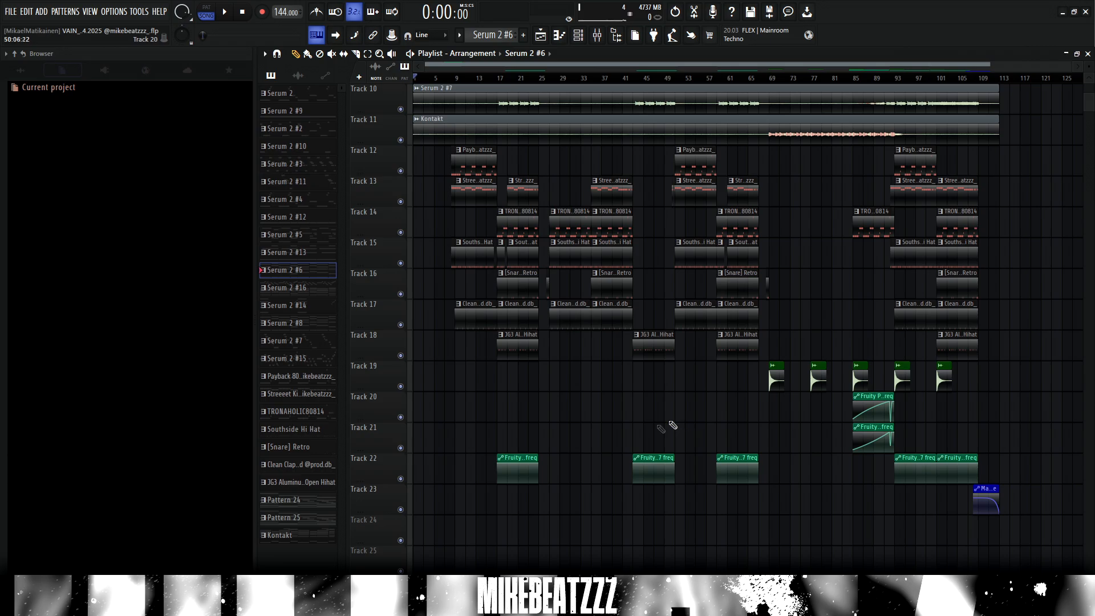
{"action": "scroll", "coordinate": [679, 399], "scroll_direction": "up", "scroll_amount": 5}
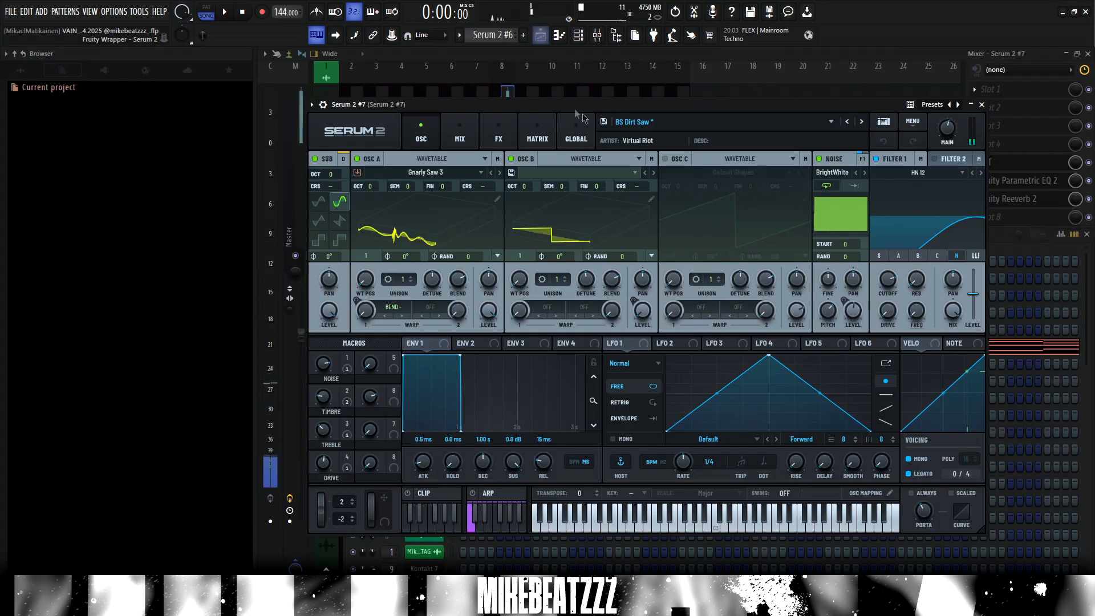
{"action": "left_click_drag", "start_coordinate": [634, 105], "coordinate": [659, 209]}
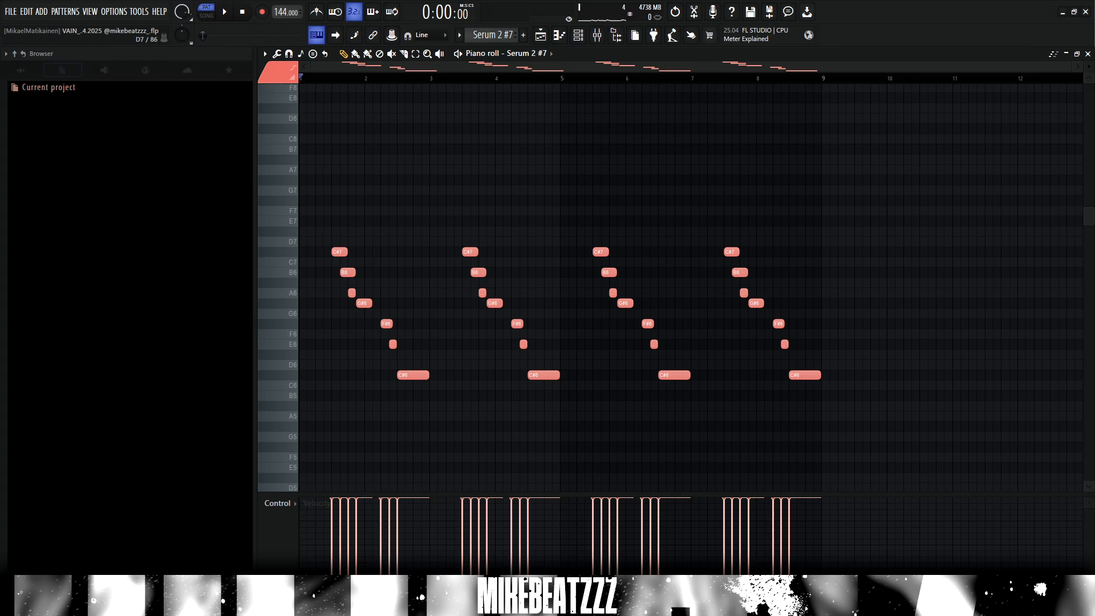
{"action": "key", "text": "space"}
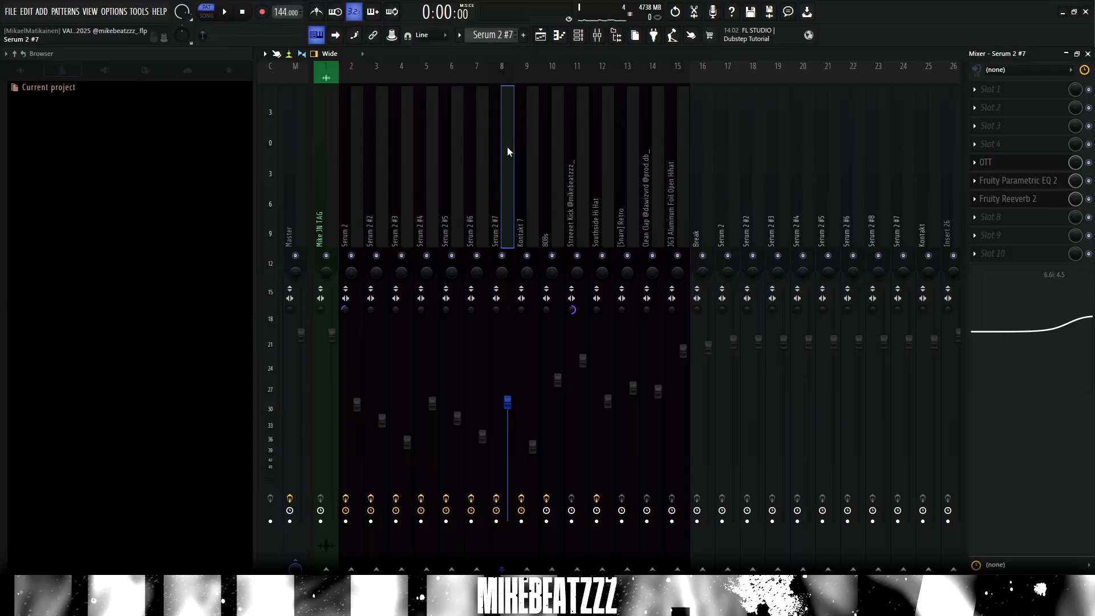
- View the OTT and Fruity Parametric EQ 2 settings on the Serum 2 #7 mixer track
{"action": "left_click", "coordinate": [998, 167]}
{"action": "left_click_drag", "start_coordinate": [432, 179], "coordinate": [634, 110]}
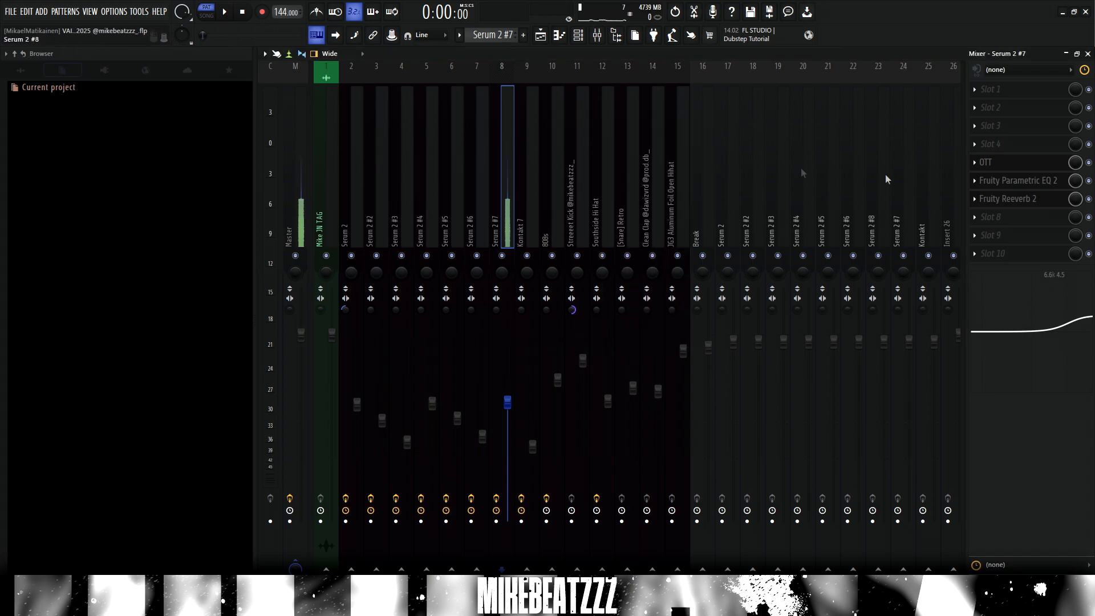
{"action": "left_click", "coordinate": [1037, 185]}
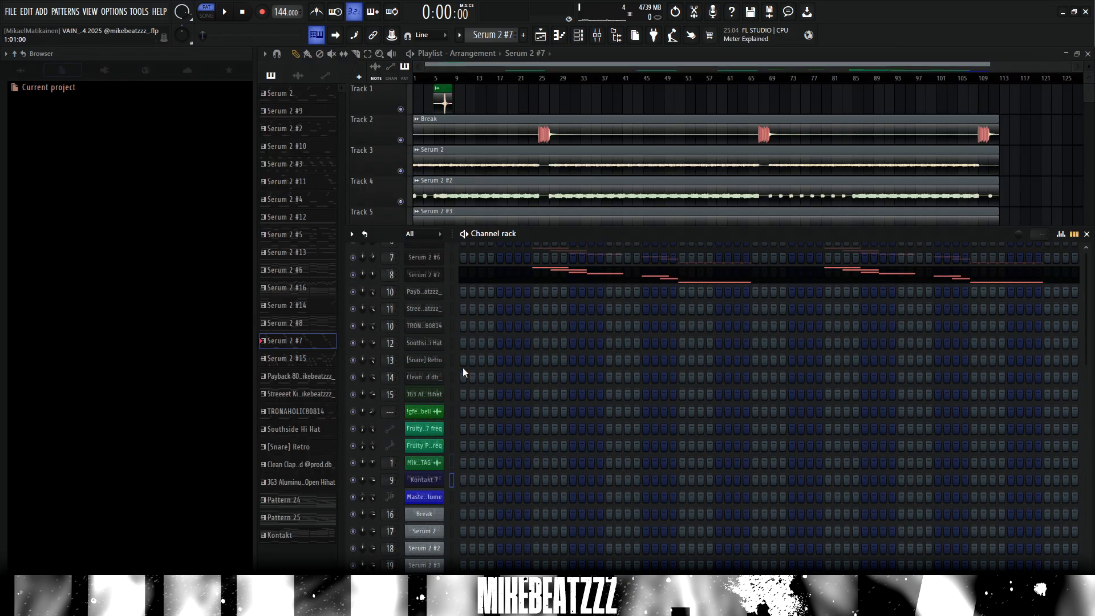
- Find the Kontakt 7 channel in the Channel rack and play back its pattern in the piano roll
{"action": "scroll", "coordinate": [463, 372], "scroll_direction": "up", "scroll_amount": 5}
{"action": "left_click_drag", "start_coordinate": [488, 236], "coordinate": [502, 127]}
{"action": "scroll", "coordinate": [464, 350], "scroll_direction": "down", "scroll_amount": 4}
{"action": "left_click", "coordinate": [455, 393]}
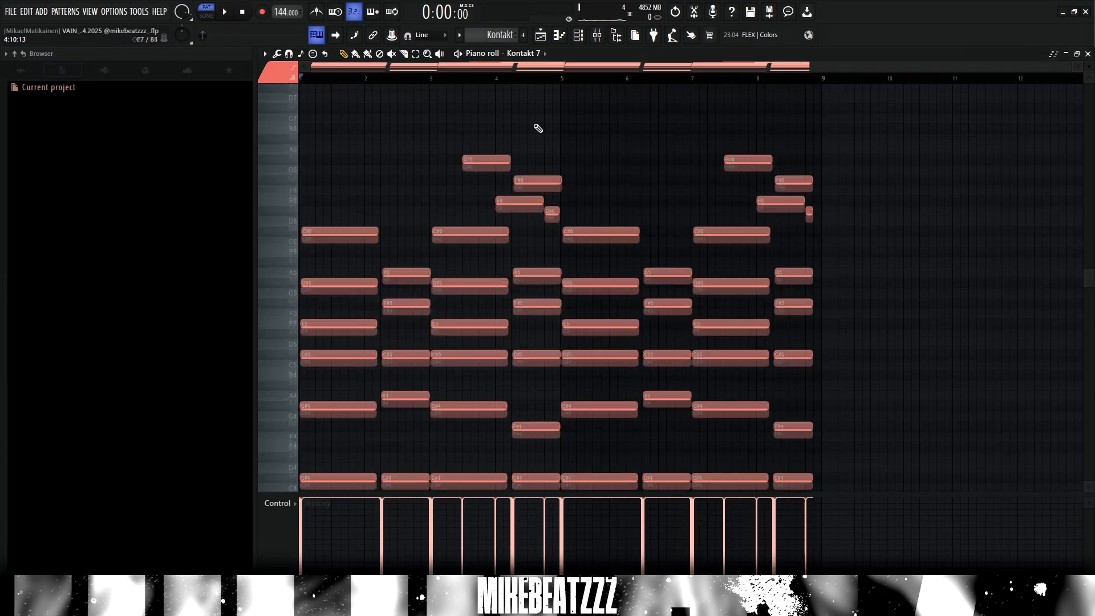
{"action": "scroll", "coordinate": [535, 127], "scroll_direction": "down", "scroll_amount": 1}
{"action": "scroll", "coordinate": [597, 154], "scroll_direction": "down", "scroll_amount": 3}
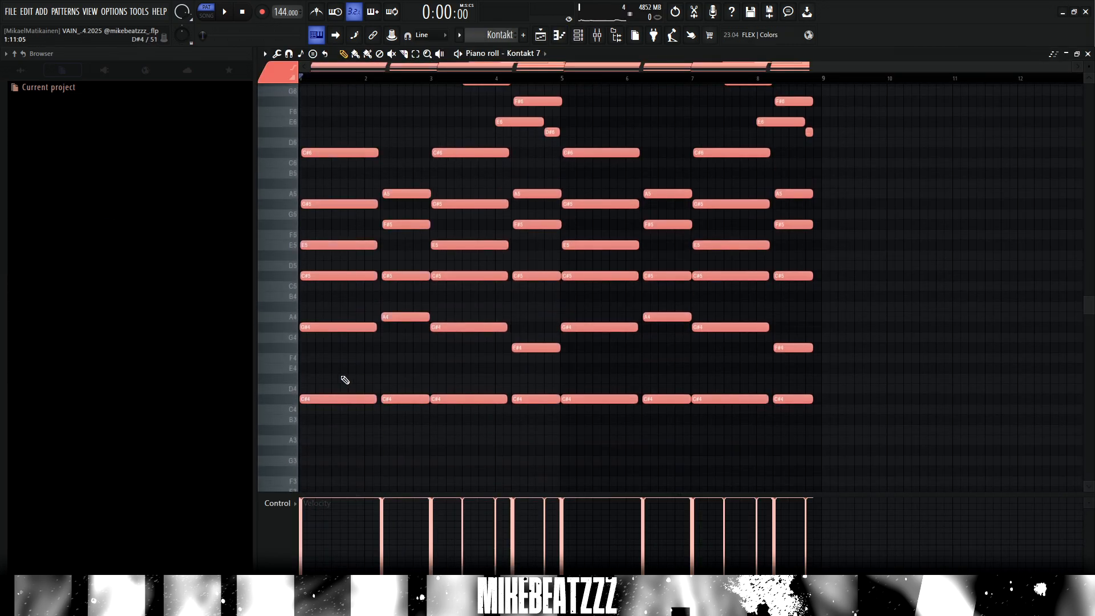
{"action": "scroll", "coordinate": [345, 380], "scroll_direction": "up", "scroll_amount": 5}
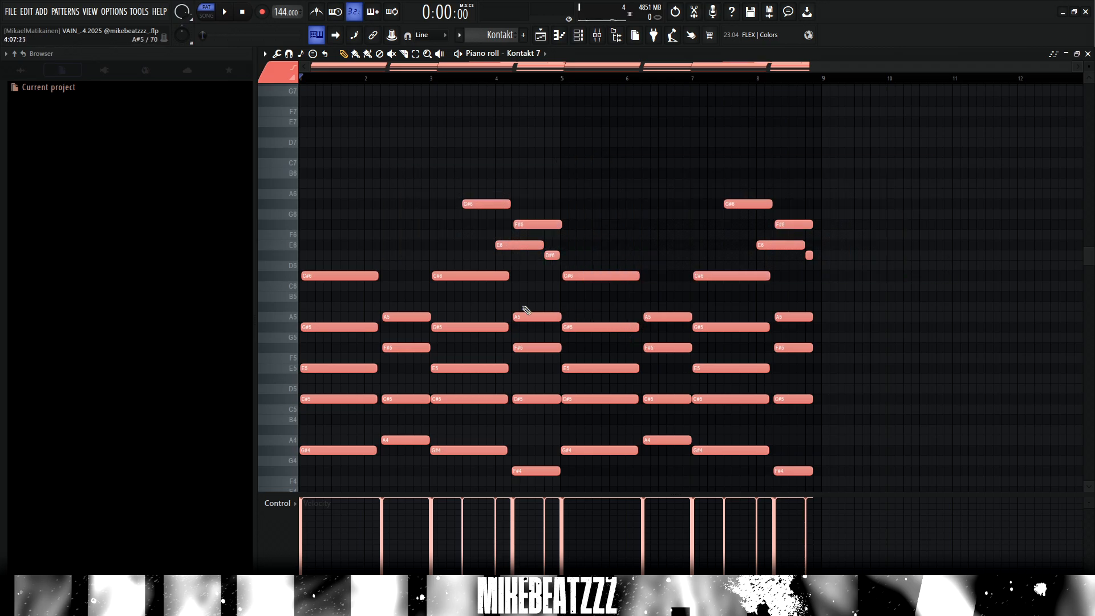
{"action": "scroll", "coordinate": [489, 308], "scroll_direction": "down", "scroll_amount": 5}
{"action": "key", "text": "space"}
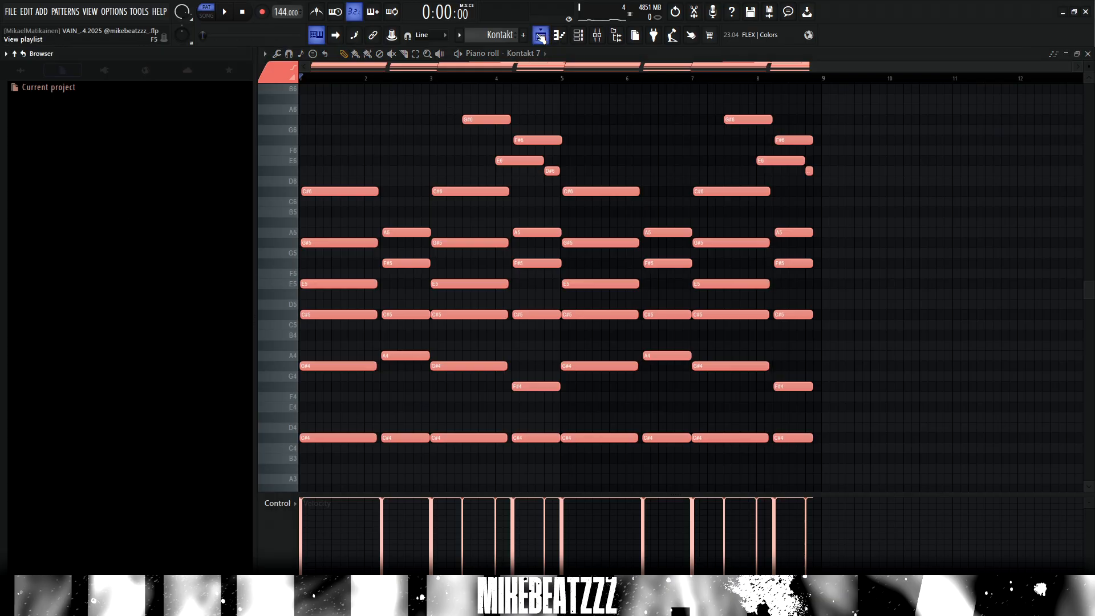
- Locate the Kontakt track in the playlist and view the CamelCrusher settings on its mixer track
{"action": "left_click", "coordinate": [541, 36]}
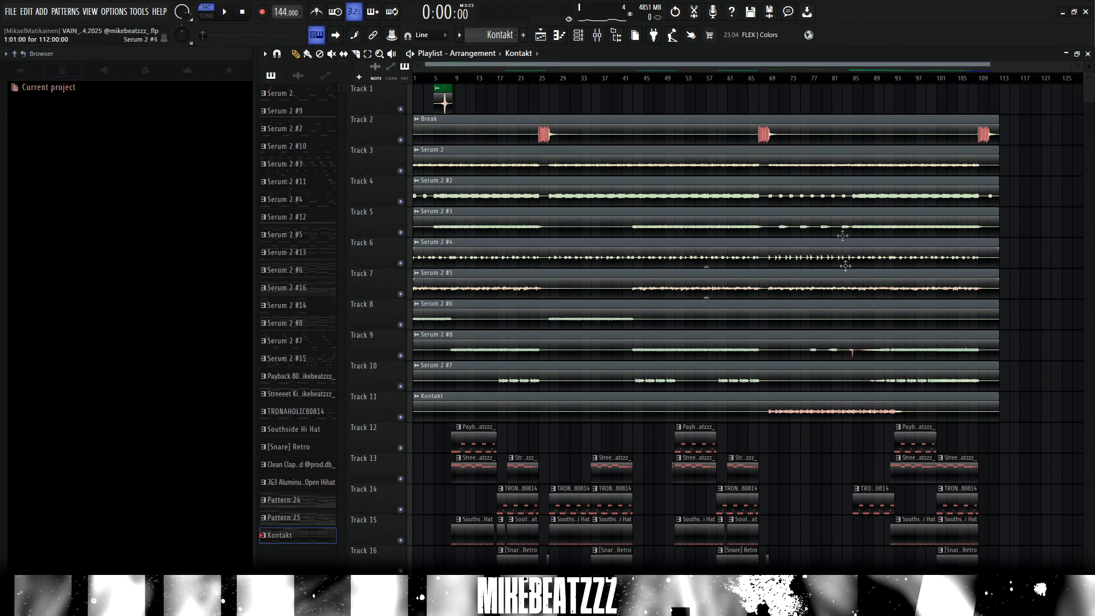
{"action": "scroll", "coordinate": [867, 83], "scroll_direction": "up", "scroll_amount": 4}
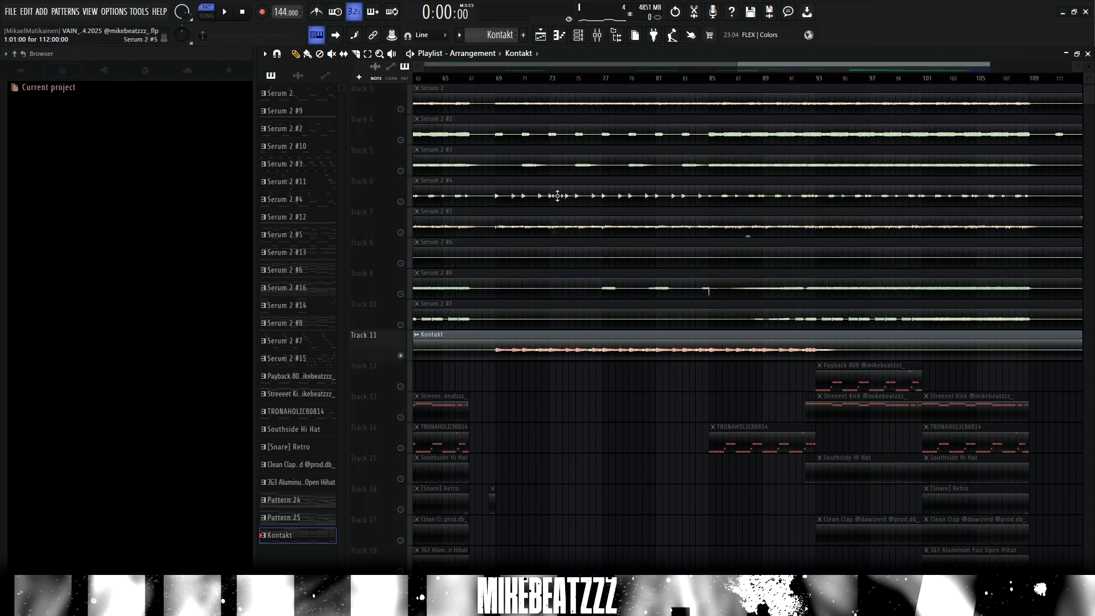
{"action": "left_click", "coordinate": [597, 35]}
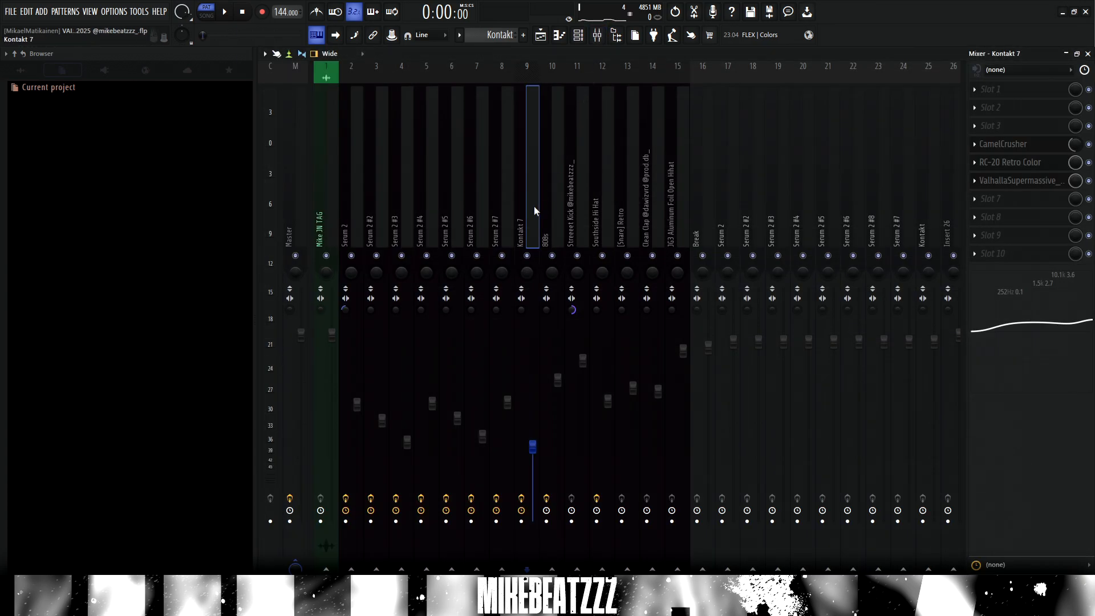
{"action": "left_click", "coordinate": [1004, 145]}
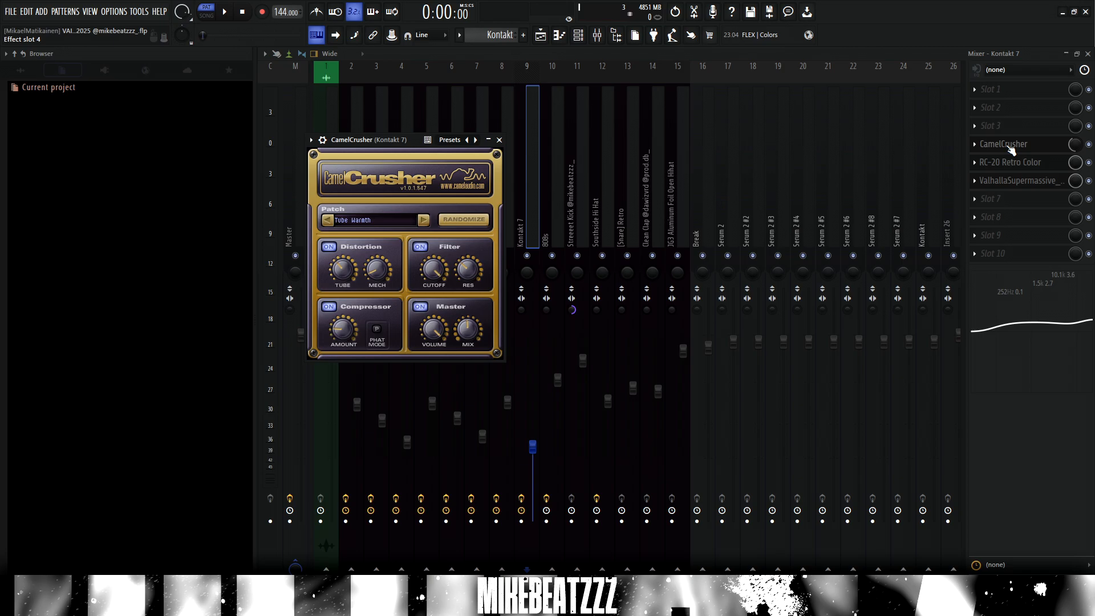
{"action": "left_click_drag", "start_coordinate": [358, 142], "coordinate": [642, 143]}
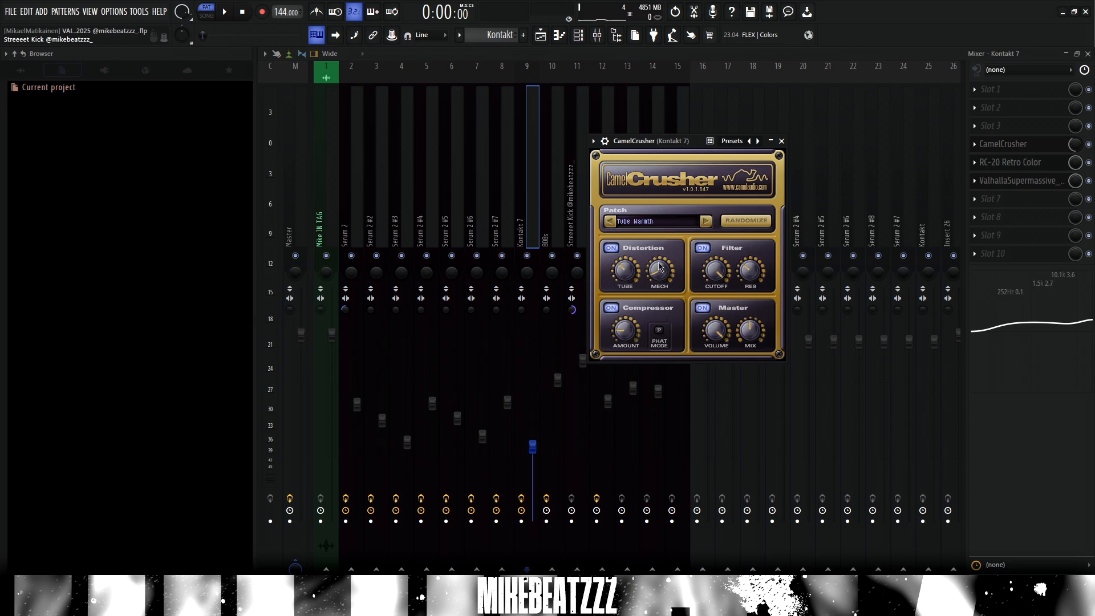
- View the RC-20 Retro Color settings on the Kontakt 7 mixer track
{"action": "left_click", "coordinate": [1010, 162]}
{"action": "left_click_drag", "start_coordinate": [614, 95], "coordinate": [906, 94]}
{"action": "mouse_move", "coordinate": [780, 361]}
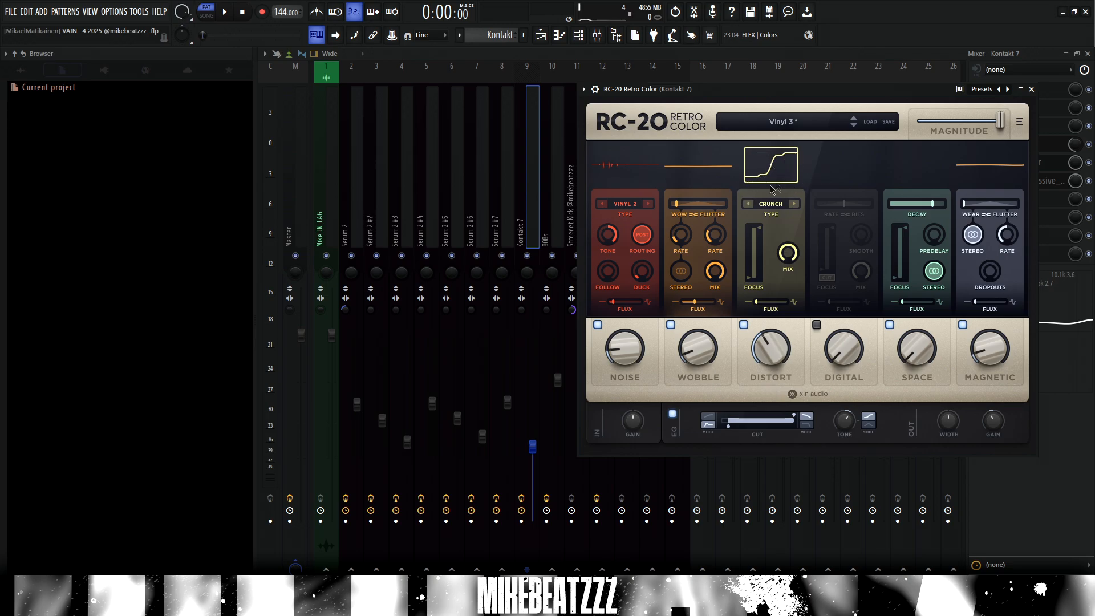
{"action": "left_click", "coordinate": [890, 324]}
- View the ValhallaSupermassive reverb settings on the Kontakt 7 mixer track
{"action": "left_click", "coordinate": [1027, 181]}
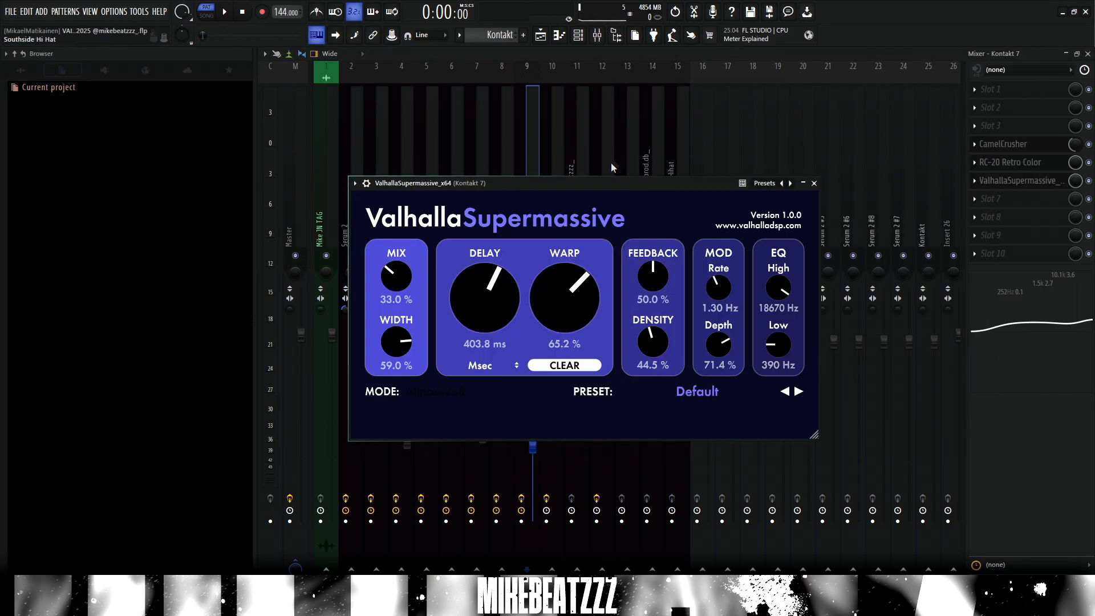
{"action": "left_click_drag", "start_coordinate": [613, 184], "coordinate": [811, 127]}
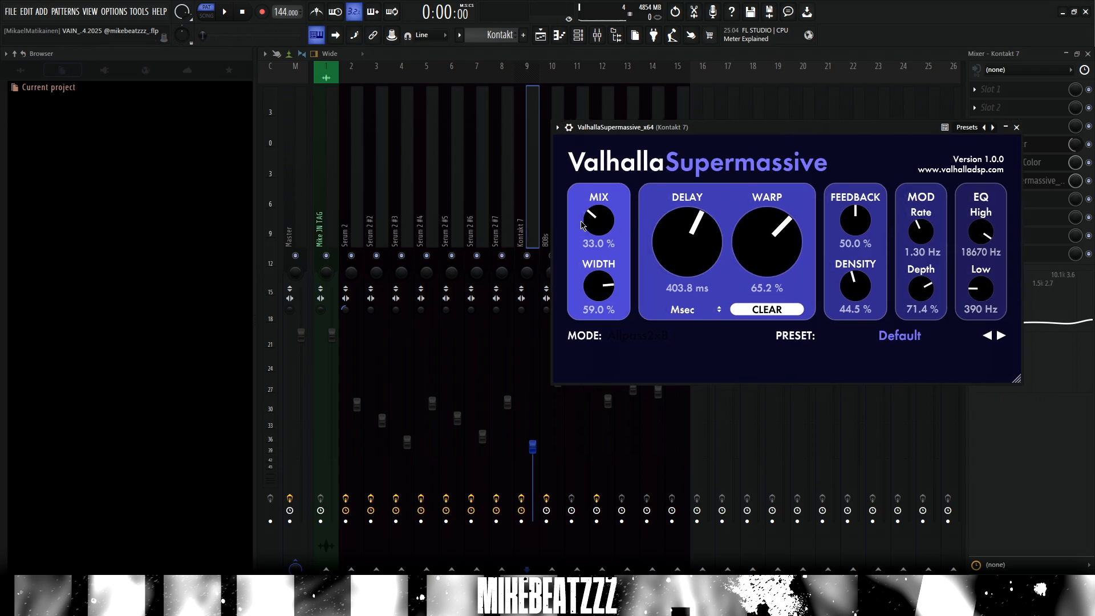
{"action": "left_click", "coordinate": [906, 337]}
{"action": "left_click", "coordinate": [719, 350]}
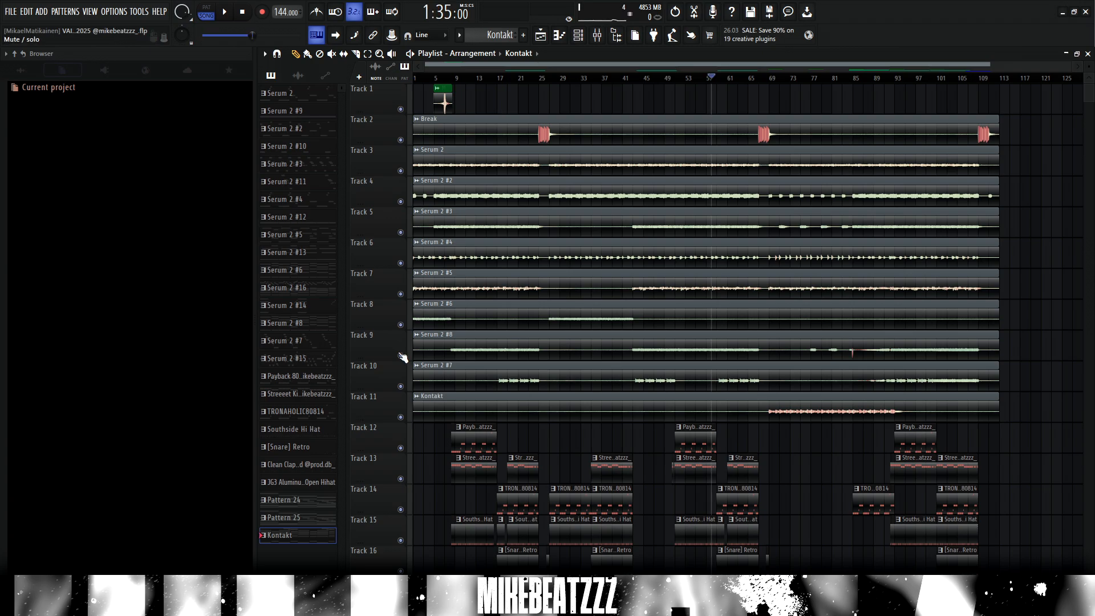
- Solo the Serum 2 #8 playlist track and play back its part around bar 17
{"action": "right_click", "coordinate": [401, 355]}
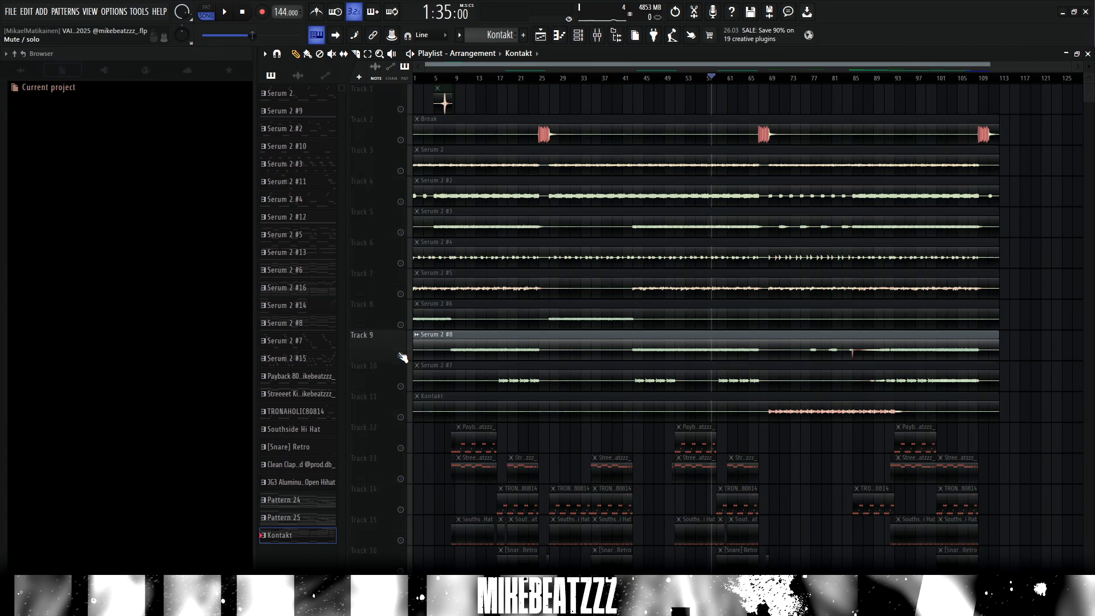
{"action": "left_click", "coordinate": [470, 78]}
{"action": "left_click", "coordinate": [563, 77]}
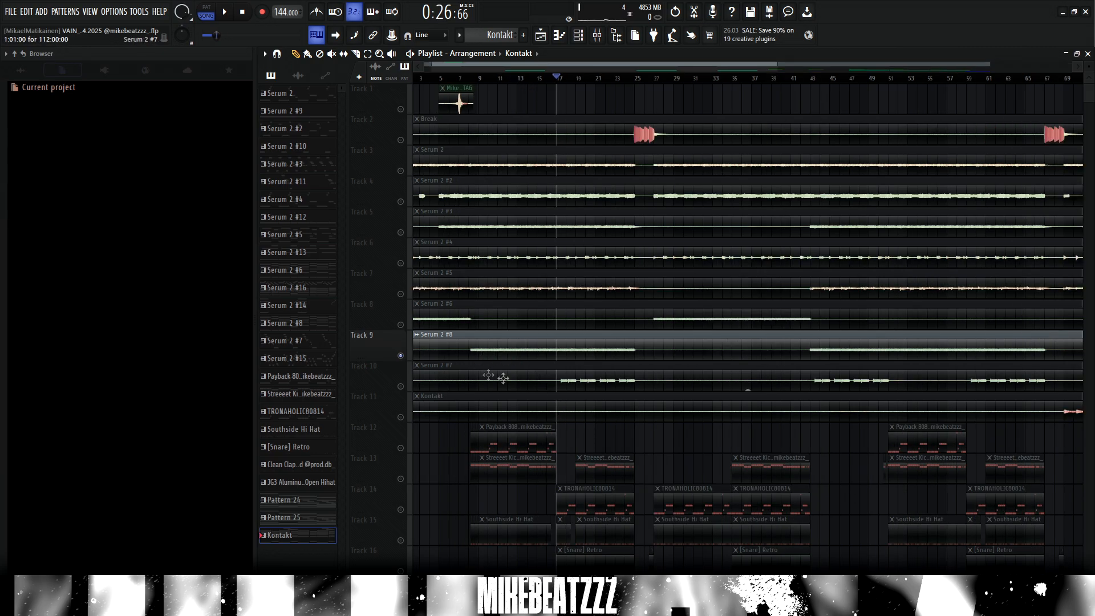
{"action": "key", "text": "space"}
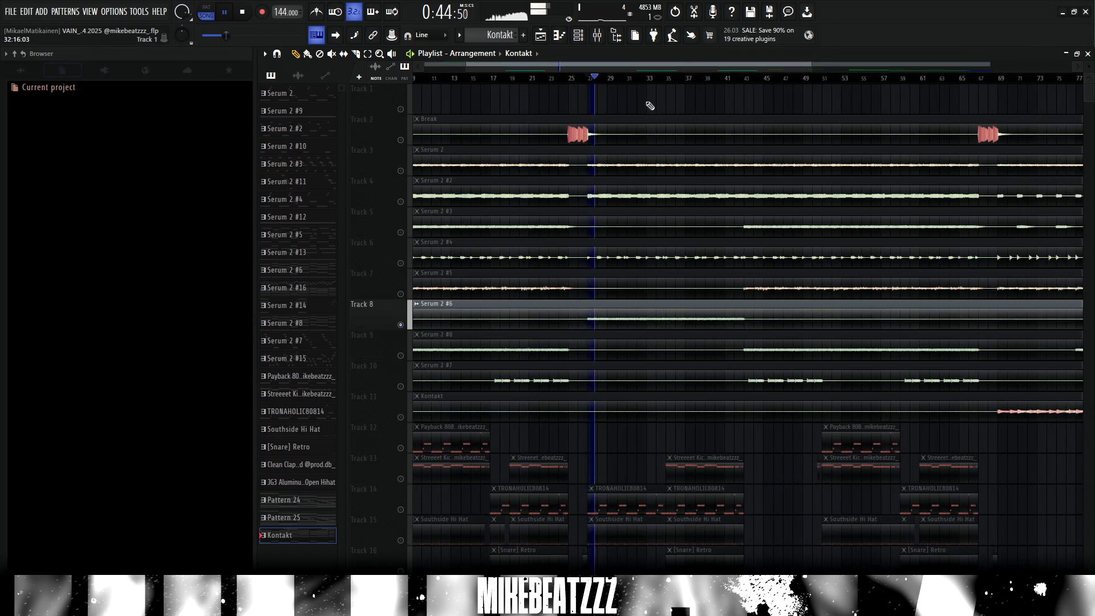
- Play back the section after bar 67 with only the Serum 2 #2 to #8 tracks 4–9 and the Kontakt track audible
{"action": "scroll", "coordinate": [738, 82], "scroll_direction": "down", "scroll_amount": 3}
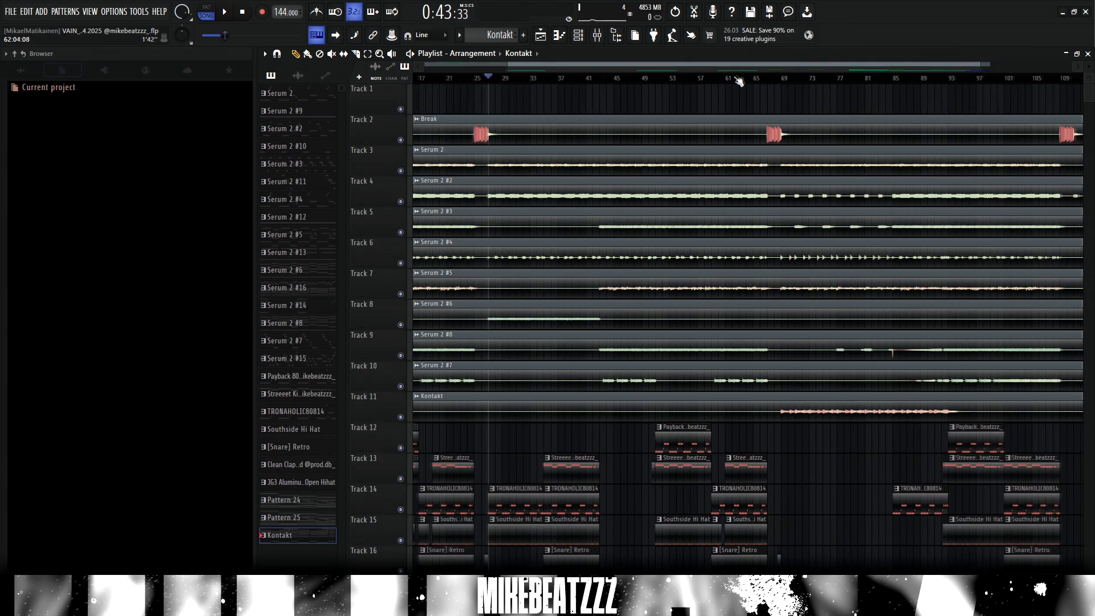
{"action": "scroll", "coordinate": [739, 82], "scroll_direction": "right", "scroll_amount": 3}
{"action": "left_click", "coordinate": [677, 78]}
{"action": "scroll", "coordinate": [707, 99], "scroll_direction": "up", "scroll_amount": 3}
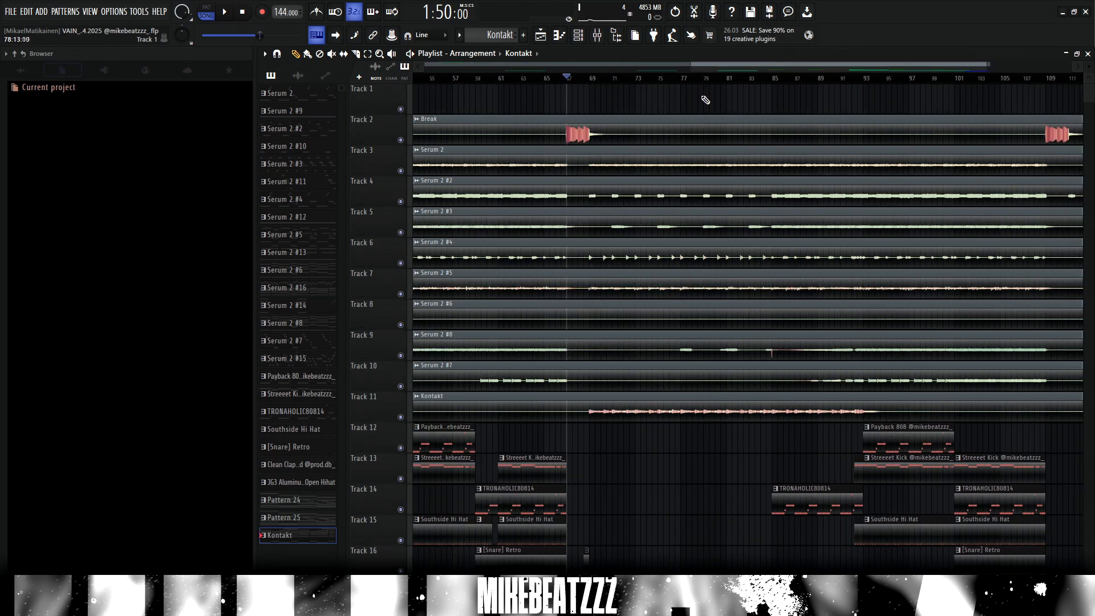
{"action": "scroll", "coordinate": [665, 101], "scroll_direction": "right", "scroll_amount": 1}
{"action": "right_click", "coordinate": [402, 201]}
{"action": "left_click", "coordinate": [549, 78]}
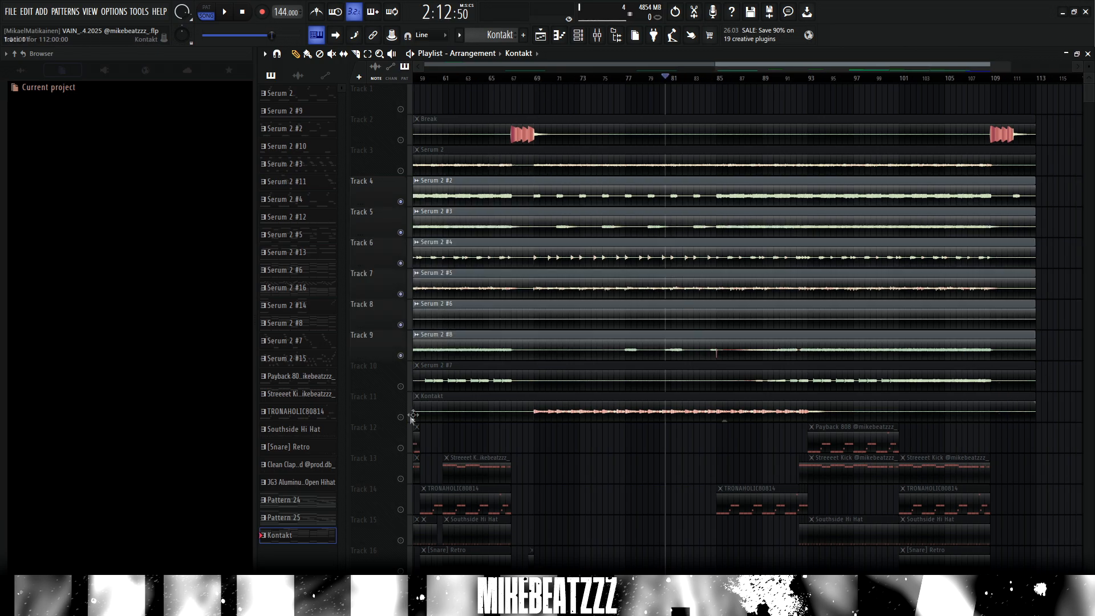
{"action": "left_click", "coordinate": [401, 417]}
{"action": "key", "text": "space"}
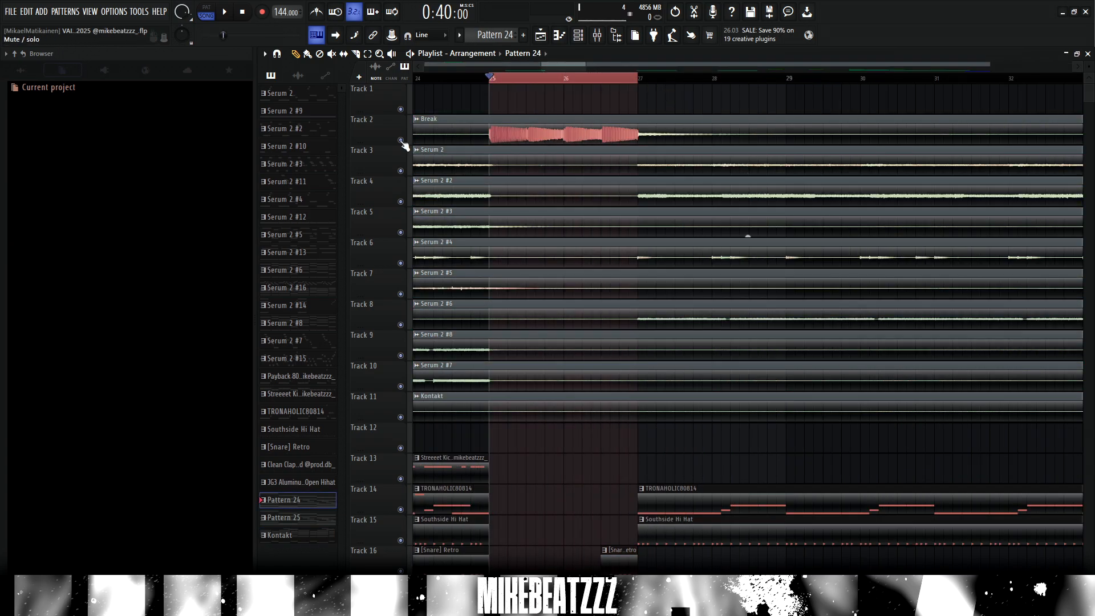
- Solo the Break track and clear the time selection over bars 25 to 27
{"action": "right_click", "coordinate": [401, 140]}
{"action": "scroll", "coordinate": [545, 105], "scroll_direction": "down", "scroll_amount": 2}
{"action": "double_click", "coordinate": [522, 78]}
{"action": "scroll", "coordinate": [526, 80], "scroll_direction": "down", "scroll_amount": 3}
{"action": "scroll", "coordinate": [539, 95], "scroll_direction": "up", "scroll_amount": 2}
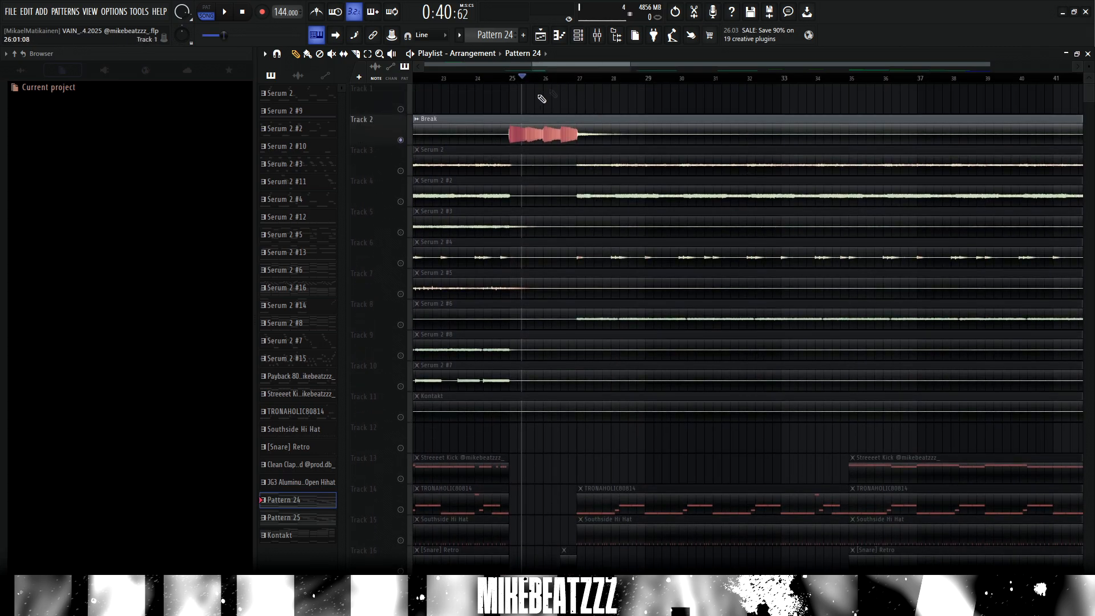
- Review where the Break clips fall in the arrangement and set the playback position to bar 23 before the first one
{"action": "scroll", "coordinate": [549, 104], "scroll_direction": "down", "scroll_amount": 4}
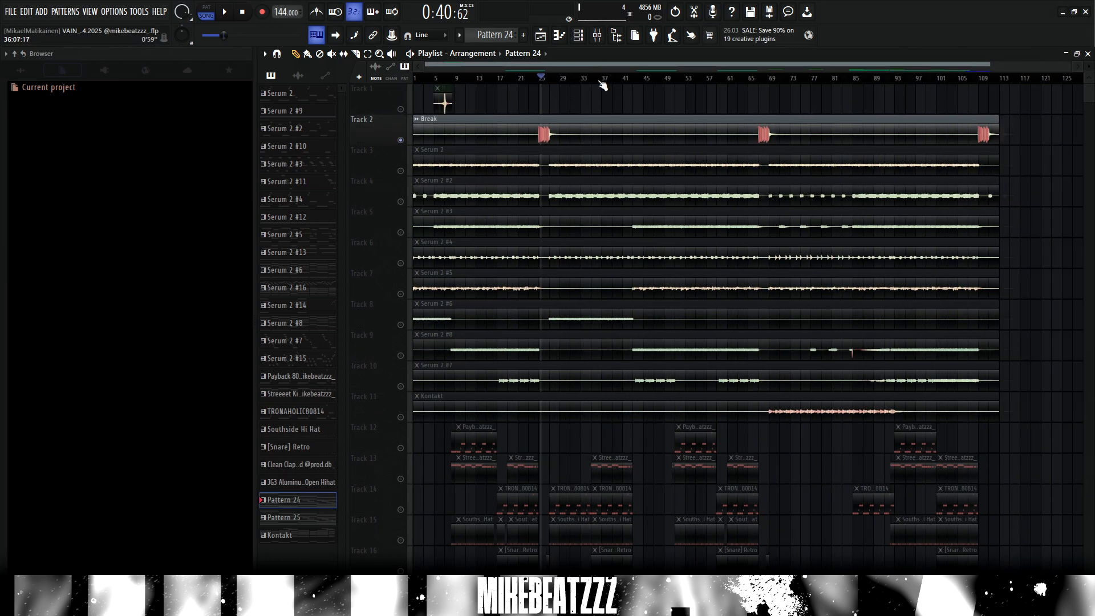
{"action": "scroll", "coordinate": [596, 84], "scroll_direction": "up", "scroll_amount": 1}
{"action": "left_click_drag", "start_coordinate": [524, 80], "coordinate": [638, 85]}
{"action": "scroll", "coordinate": [639, 84], "scroll_direction": "down", "scroll_amount": 1}
{"action": "double_click", "coordinate": [529, 79]}
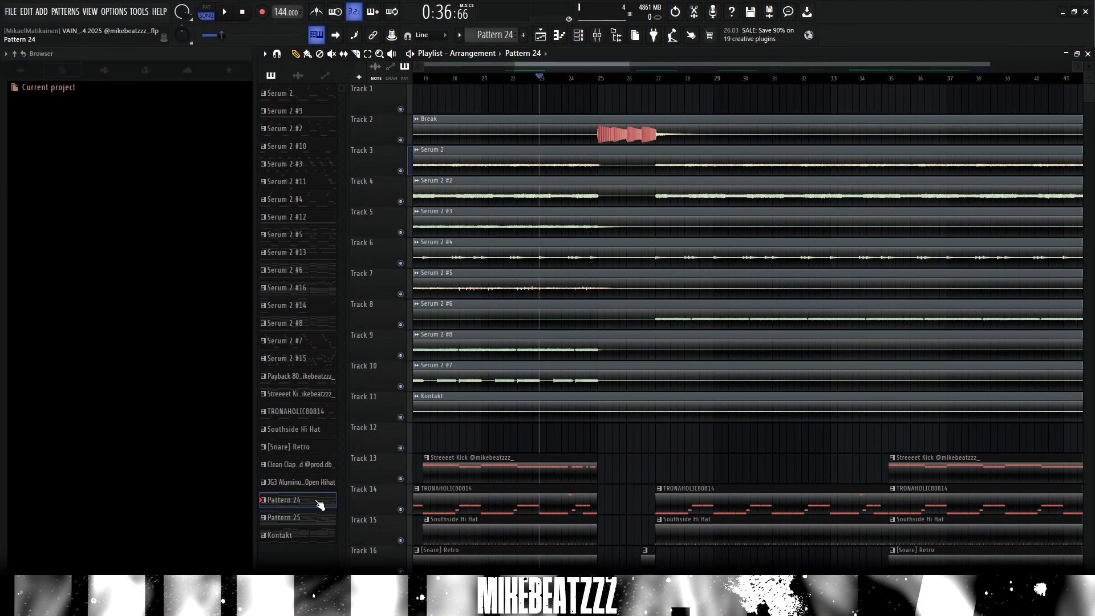
- Review the notes of Pattern 24 in the piano roll, in pattern playback mode, and check its channels in the channel rack
{"action": "key", "text": "F7"}
{"action": "scroll", "coordinate": [511, 81], "scroll_direction": "down", "scroll_amount": 1}
{"action": "scroll", "coordinate": [511, 80], "scroll_direction": "up", "scroll_amount": 1}
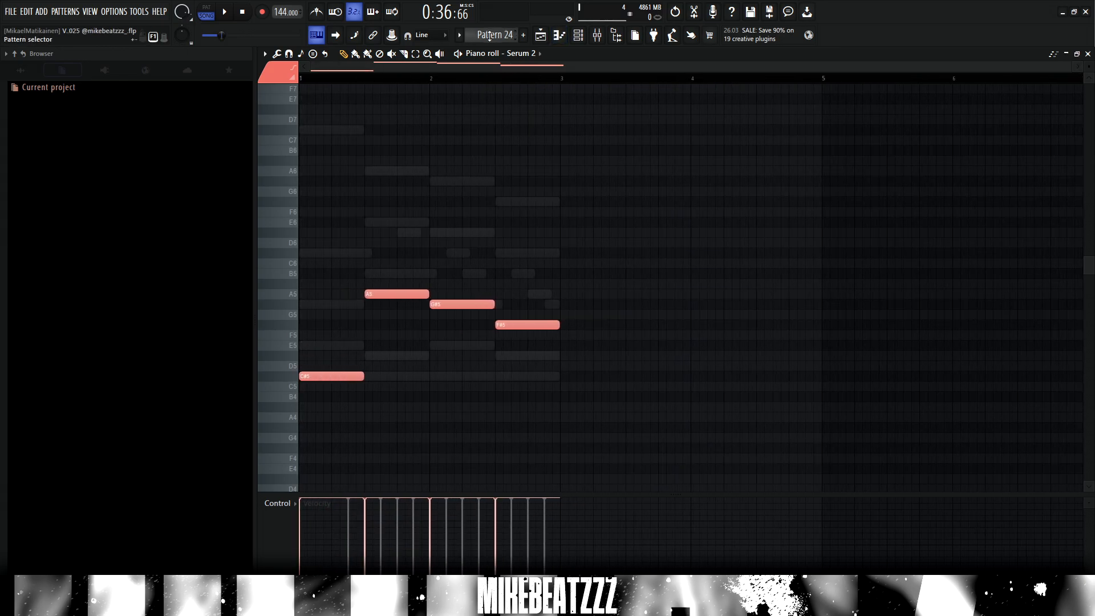
{"action": "scroll", "coordinate": [490, 35], "scroll_direction": "down", "scroll_amount": 1}
{"action": "key", "text": "l"}
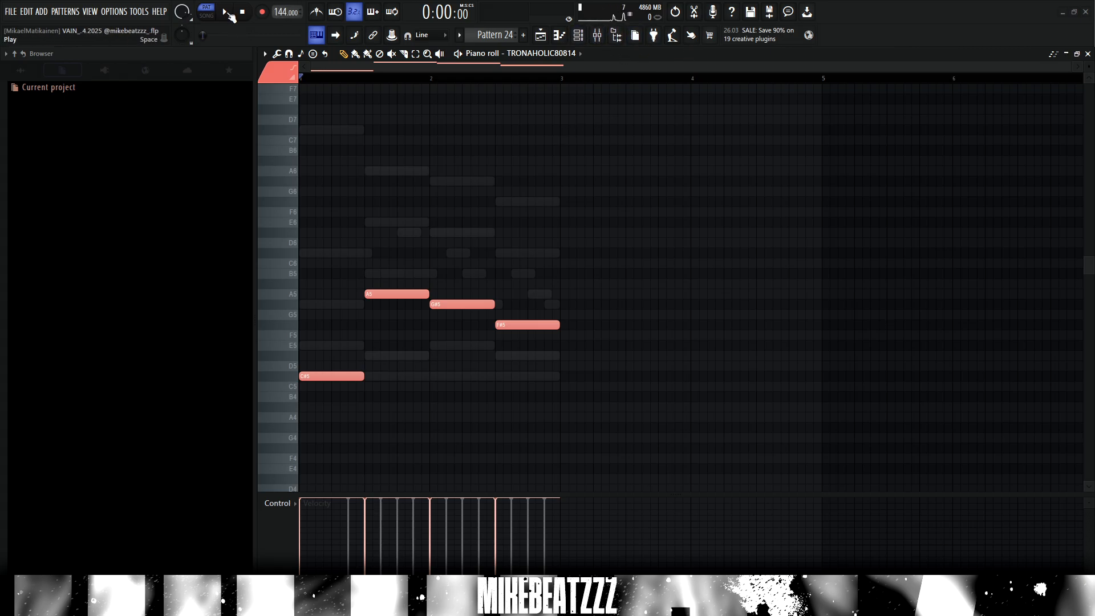
{"action": "left_click", "coordinate": [578, 35]}
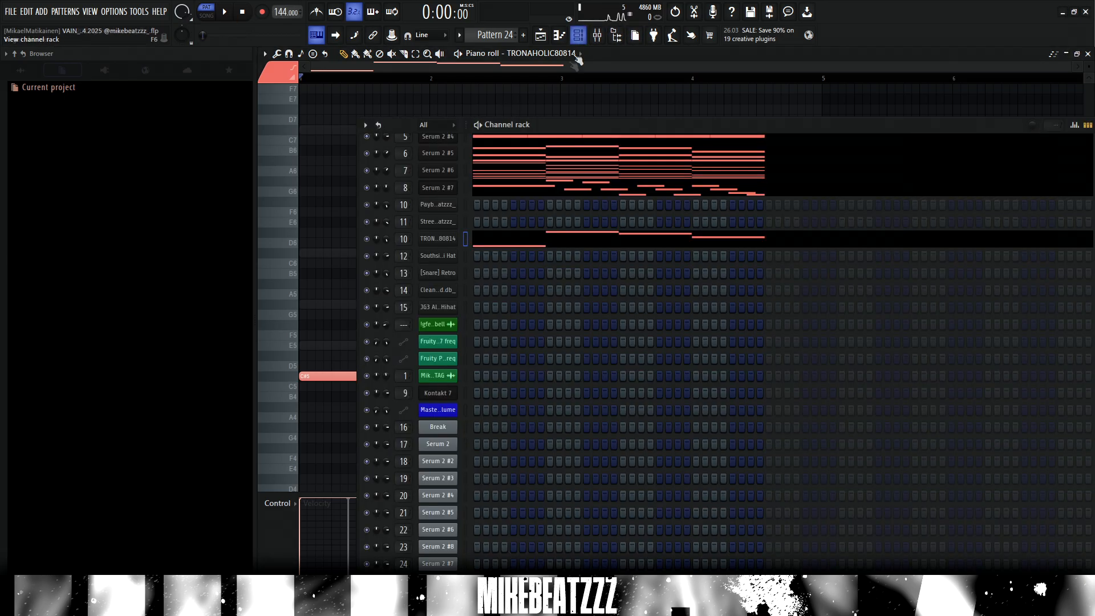
{"action": "left_click", "coordinate": [578, 35]}
- Scrub the playback position from bar 9 past bar 25, place it near bar 15, and examine the drum clips on tracks 12 to 18
{"action": "scroll", "coordinate": [514, 126], "scroll_direction": "down", "scroll_amount": 2}
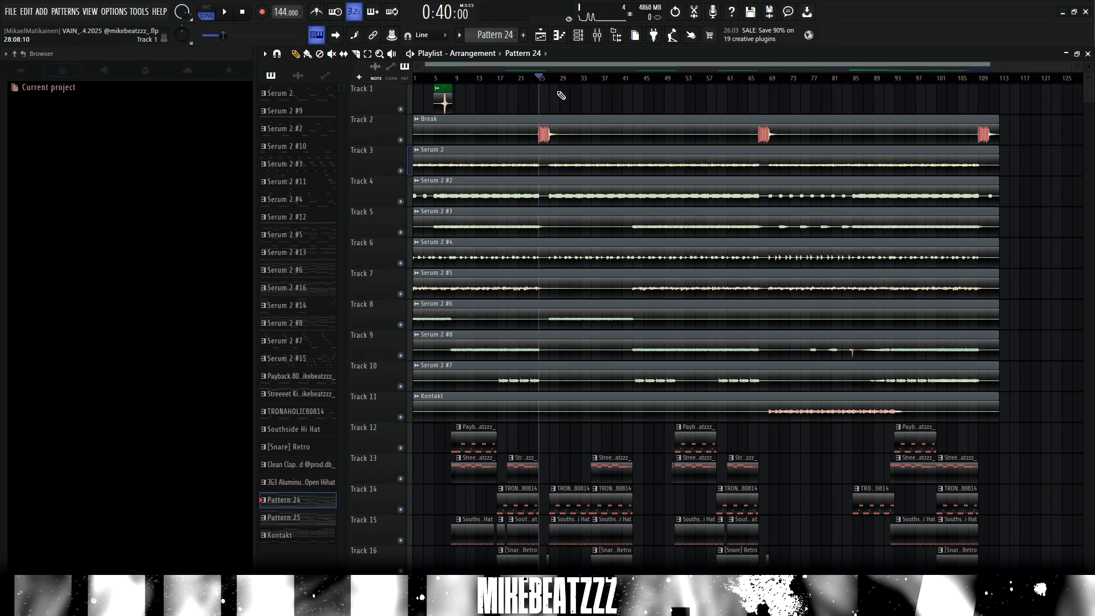
{"action": "left_click_drag", "start_coordinate": [456, 77], "coordinate": [546, 80]}
{"action": "left_click", "coordinate": [487, 78]}
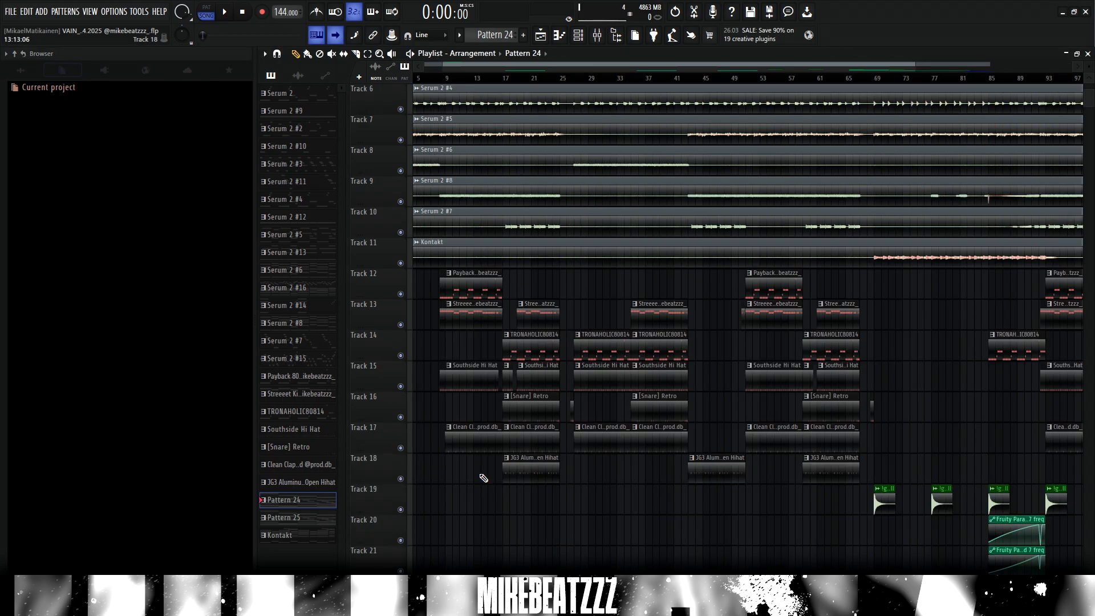
{"action": "scroll", "coordinate": [571, 66], "scroll_direction": "down", "scroll_amount": 2}
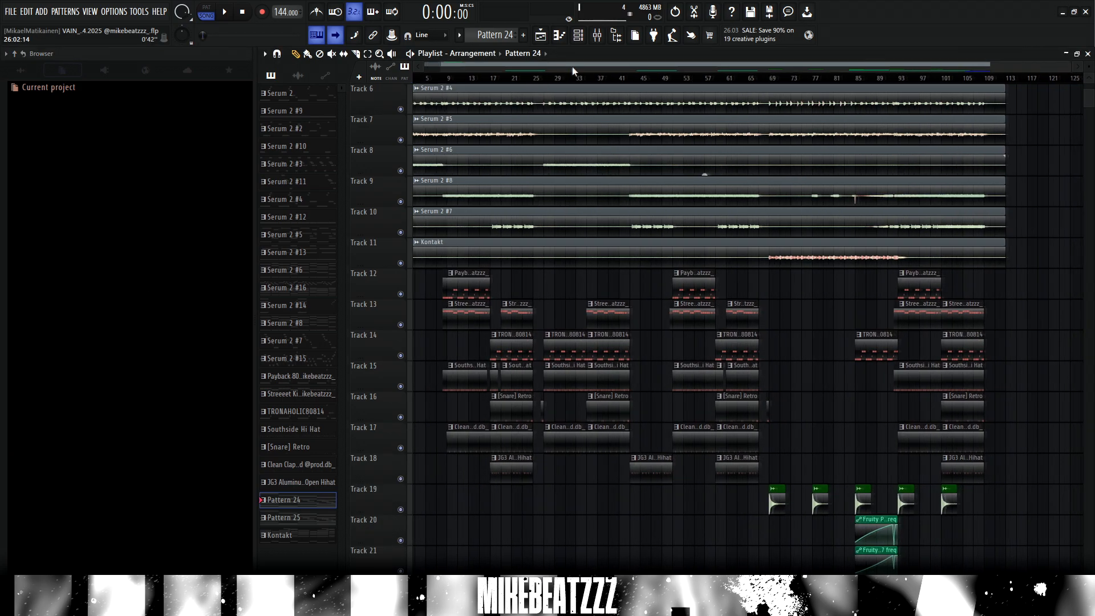
- Examine the Payback 808 pattern's notes up to its last bar in the piano roll and set the playback position to bar 8
{"action": "left_click", "coordinate": [326, 378]}
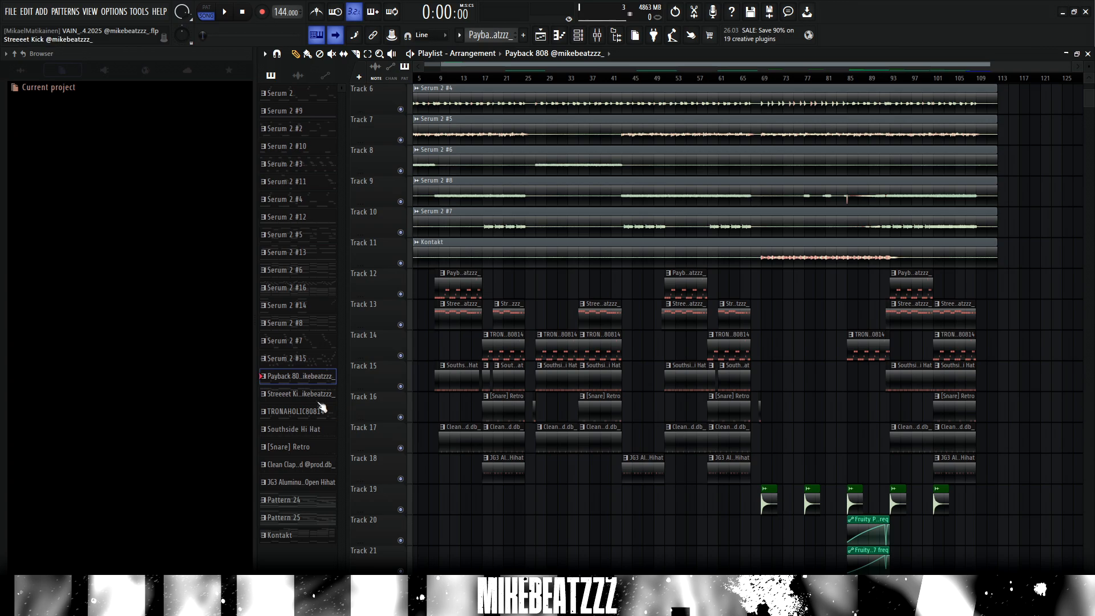
{"action": "key", "text": "F7"}
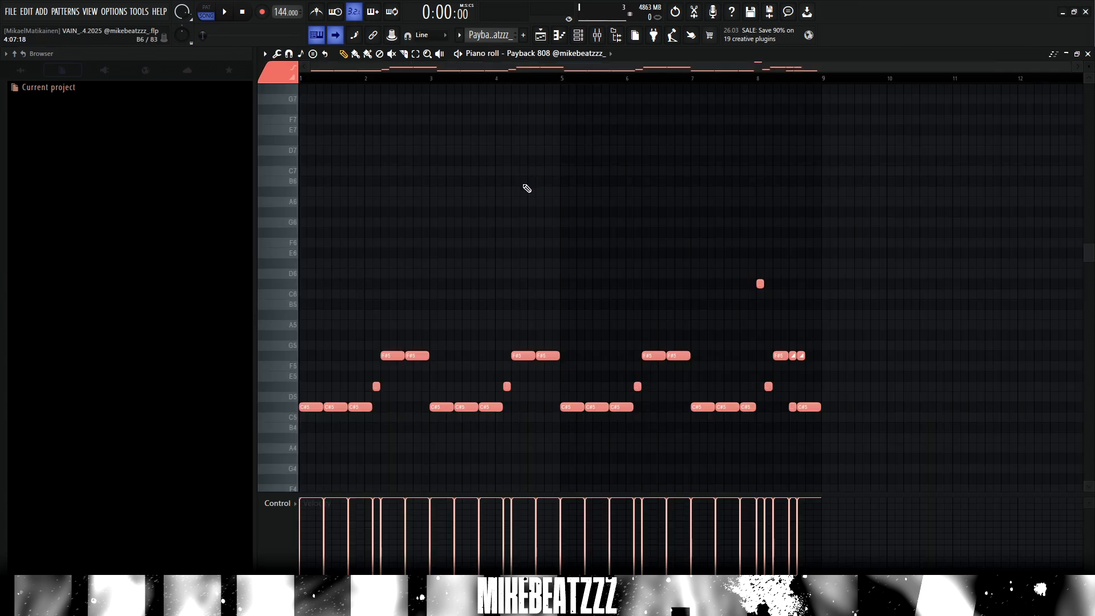
{"action": "scroll", "coordinate": [546, 164], "scroll_direction": "down", "scroll_amount": 3}
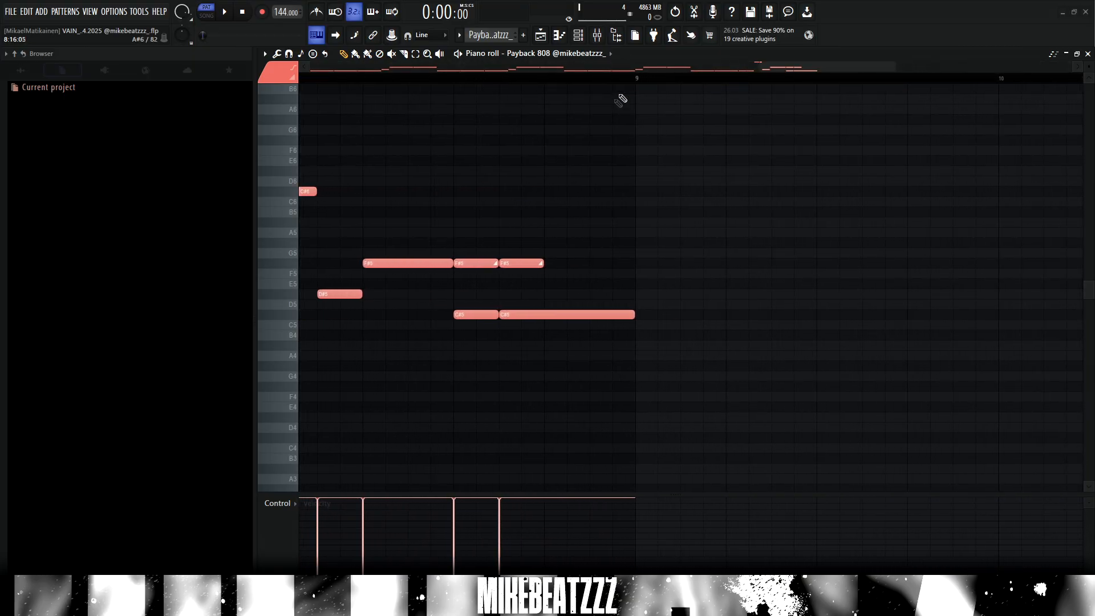
{"action": "scroll", "coordinate": [701, 80], "scroll_direction": "down", "scroll_amount": 2}
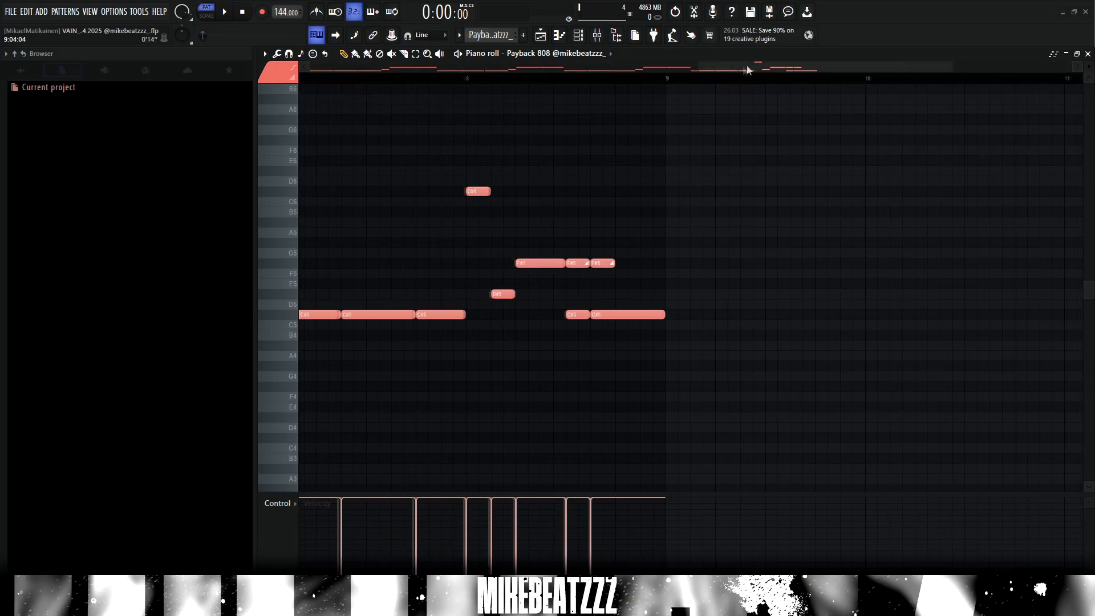
{"action": "left_click_drag", "start_coordinate": [747, 66], "coordinate": [729, 66]}
{"action": "scroll", "coordinate": [701, 210], "scroll_direction": "down", "scroll_amount": 1}
{"action": "scroll", "coordinate": [678, 171], "scroll_direction": "up", "scroll_amount": 2}
{"action": "left_click", "coordinate": [685, 80]}
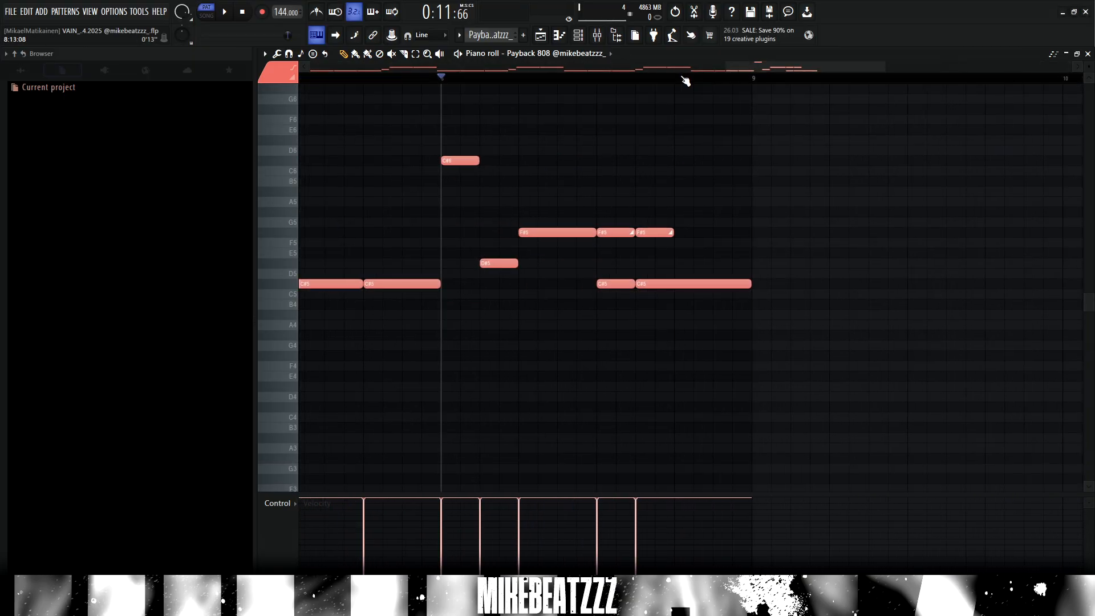
- Inspect the Payback 808 channel in the channel rack and open its 808s mixer track
{"action": "key", "text": "F9"}
{"action": "key", "text": "F5"}
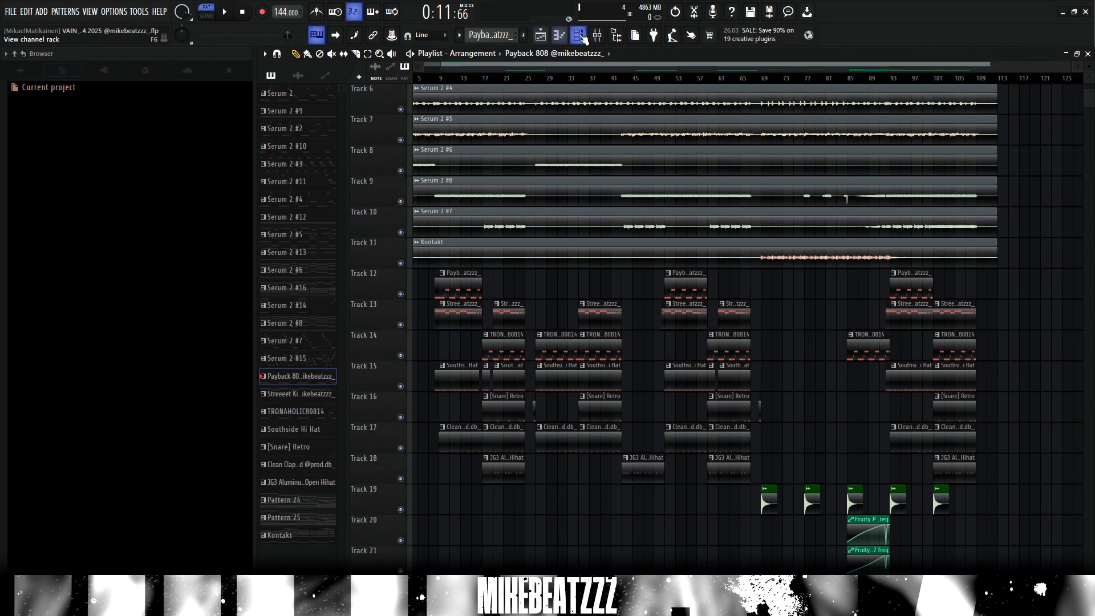
{"action": "key", "text": "F6"}
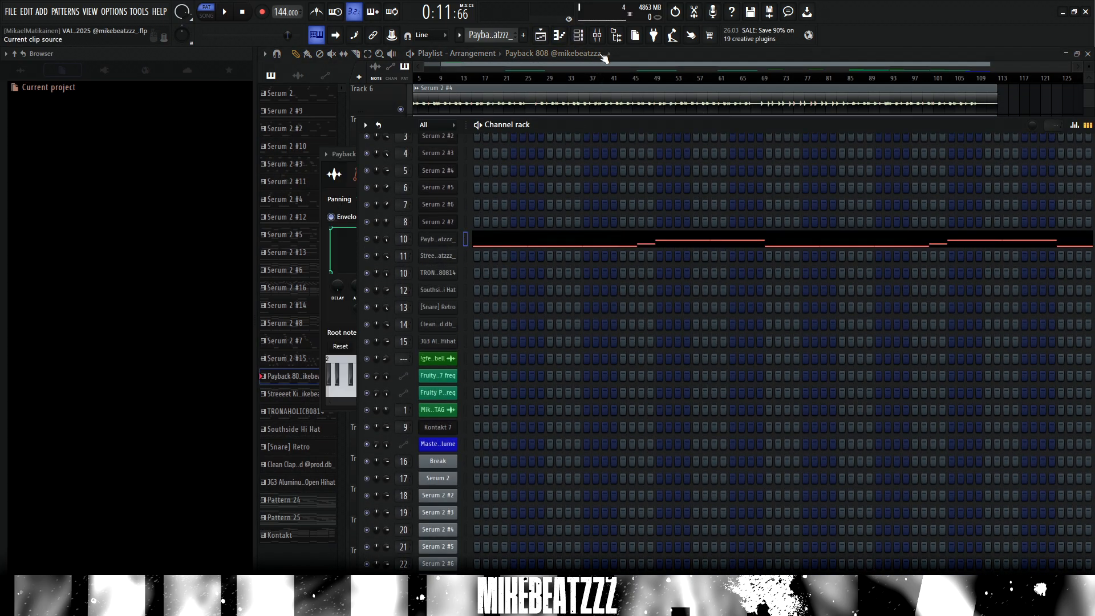
{"action": "key", "text": "F9"}
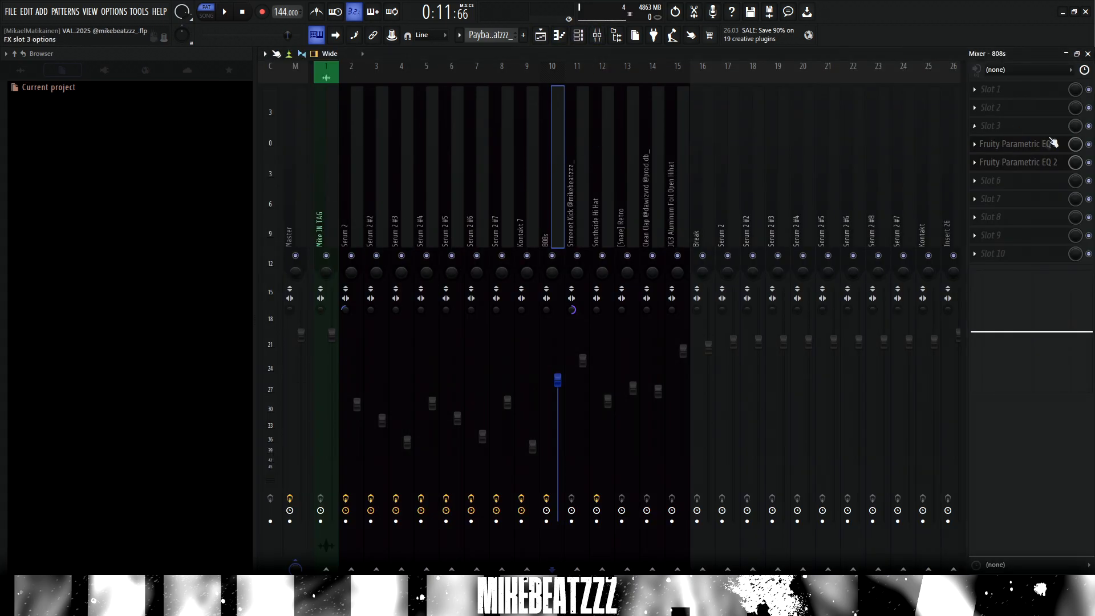
- Examine the band curves of both Fruity Parametric EQ 2 effects on the 808s mixer track
{"action": "left_click", "coordinate": [1043, 145]}
{"action": "left_click", "coordinate": [1043, 162]}
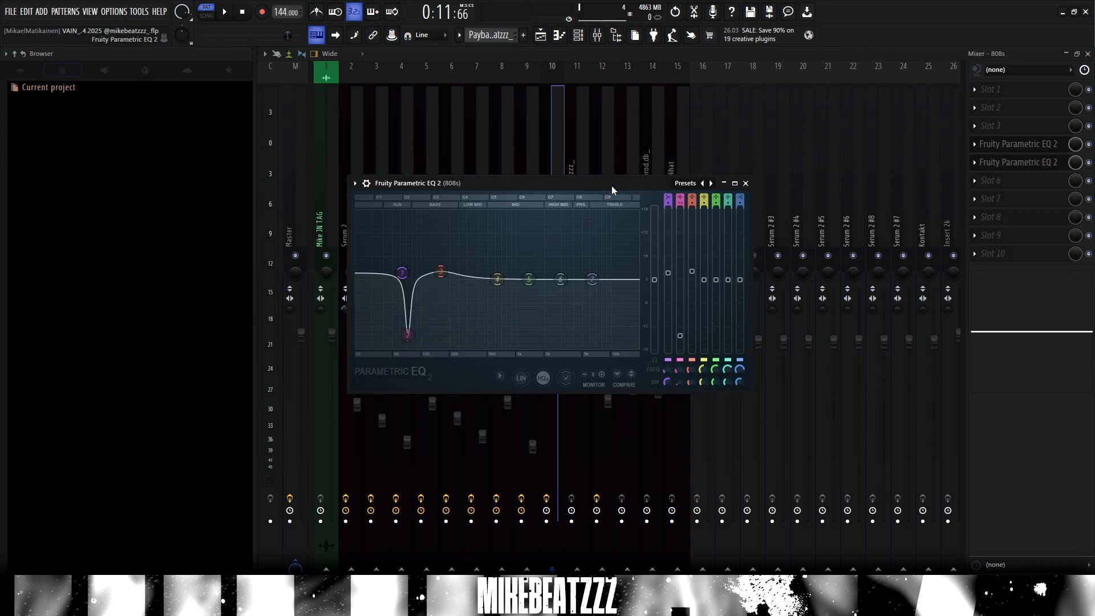
{"action": "left_click_drag", "start_coordinate": [611, 186], "coordinate": [594, 259]}
{"action": "left_click", "coordinate": [1042, 149]}
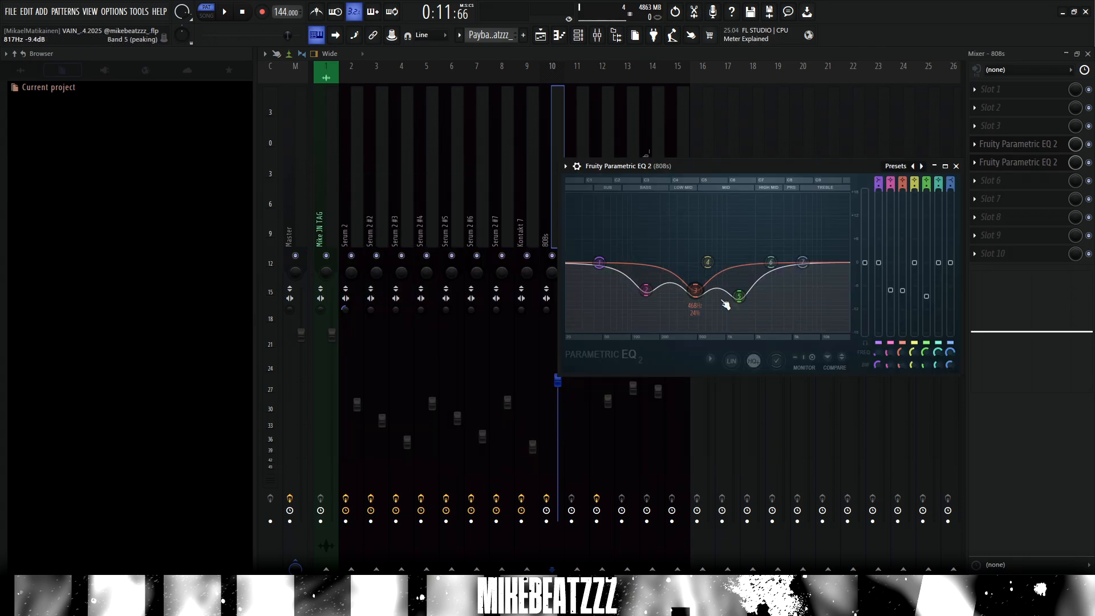
{"action": "left_click", "coordinate": [1040, 152]}
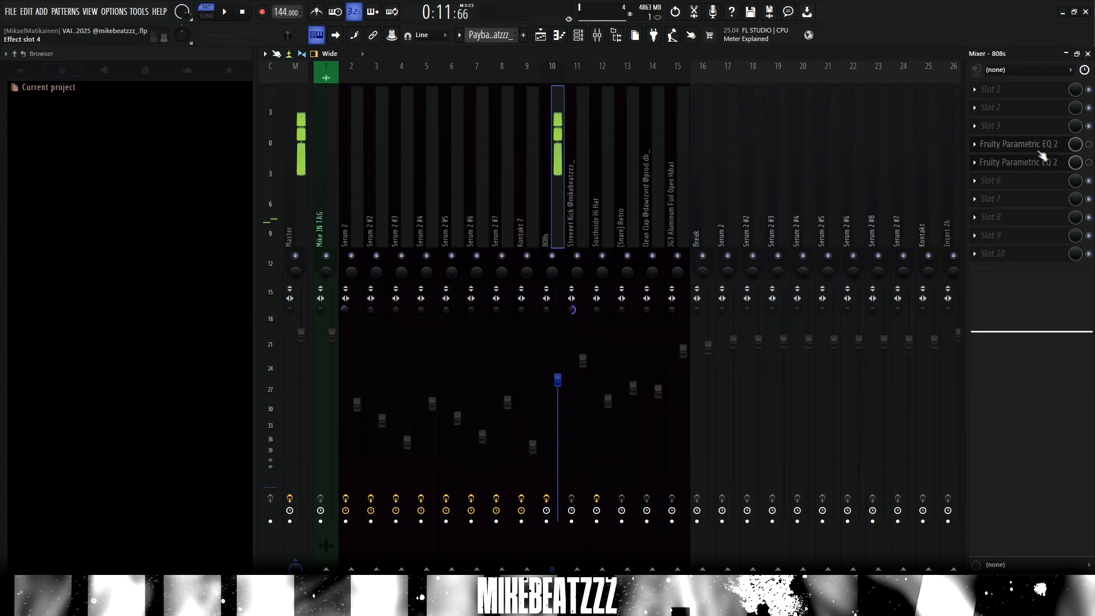
{"action": "left_click", "coordinate": [1001, 143]}
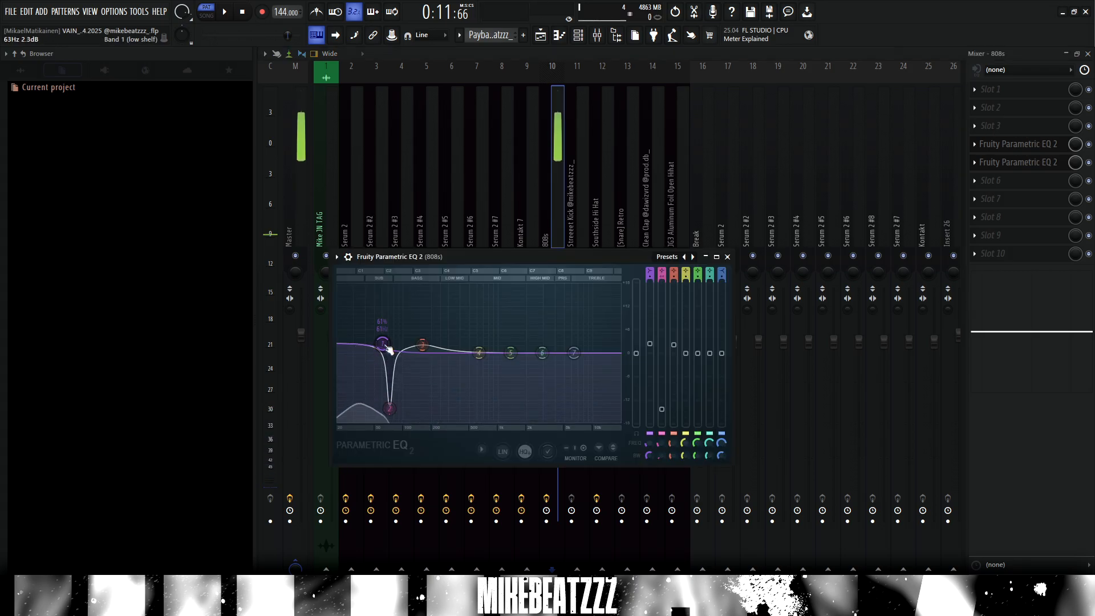
{"action": "left_click_drag", "start_coordinate": [499, 257], "coordinate": [642, 216]}
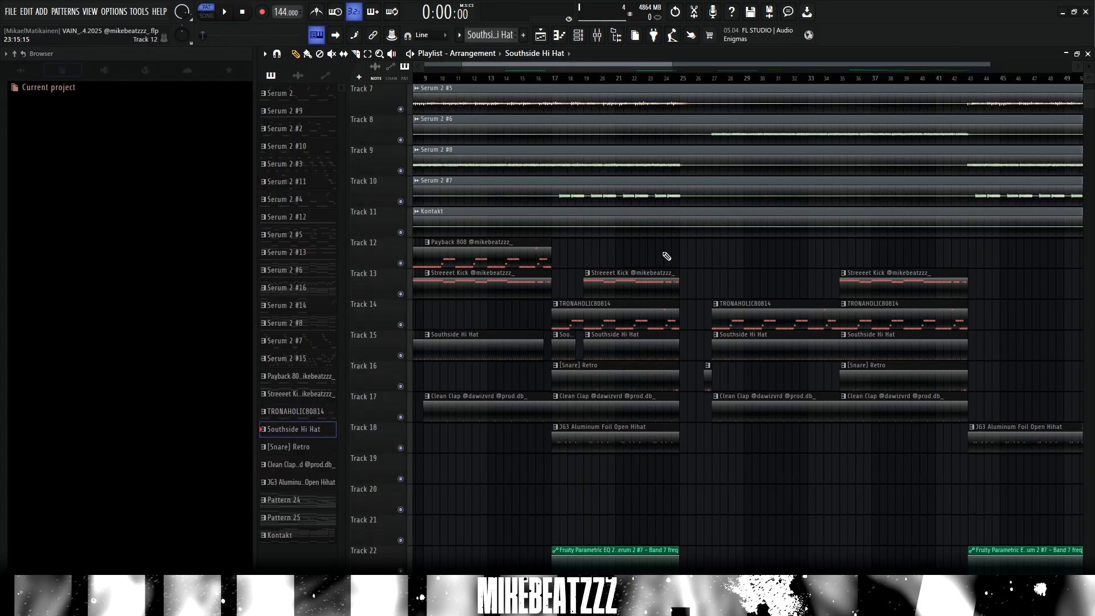
- Fill the gaps at the end of bar 1 and start of bar 2 with C5 notes in the Southside Hi Hat pattern and play it
{"action": "double_click", "coordinate": [626, 345]}
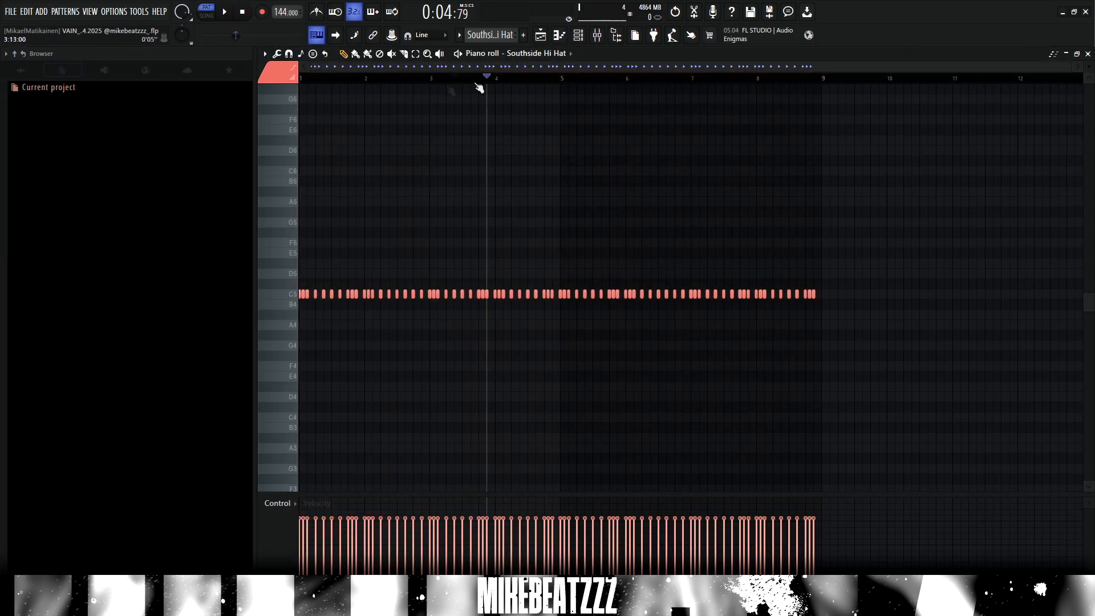
{"action": "scroll", "coordinate": [327, 75], "scroll_direction": "up", "scroll_amount": 3}
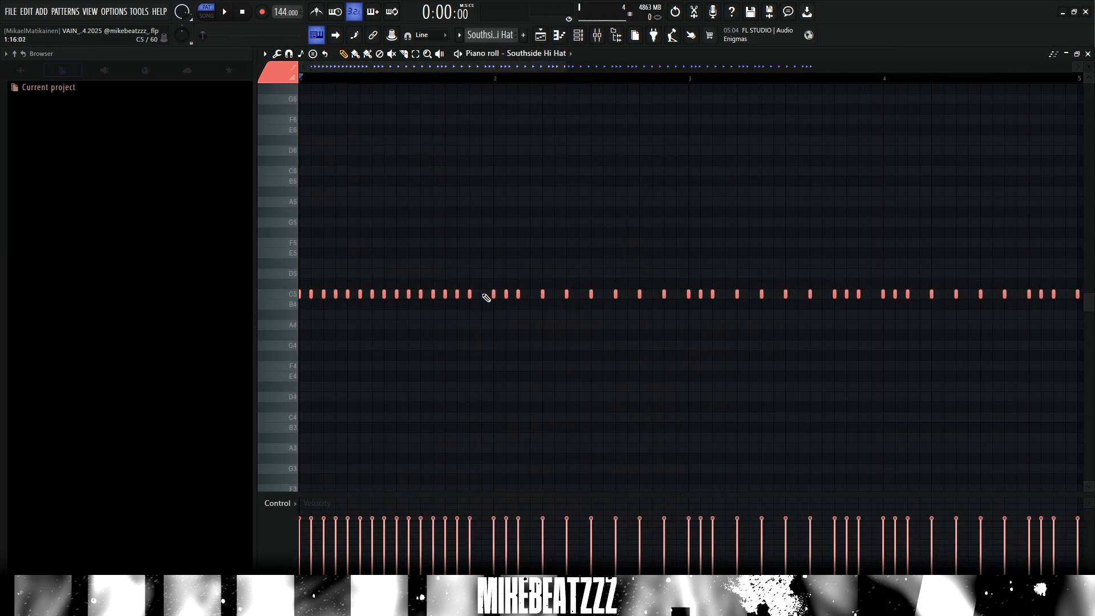
{"action": "left_click", "coordinate": [482, 295]}
{"action": "left_click", "coordinate": [531, 295]}
{"action": "scroll", "coordinate": [338, 67], "scroll_direction": "down", "scroll_amount": 2}
{"action": "scroll", "coordinate": [340, 67], "scroll_direction": "up", "scroll_amount": 3}
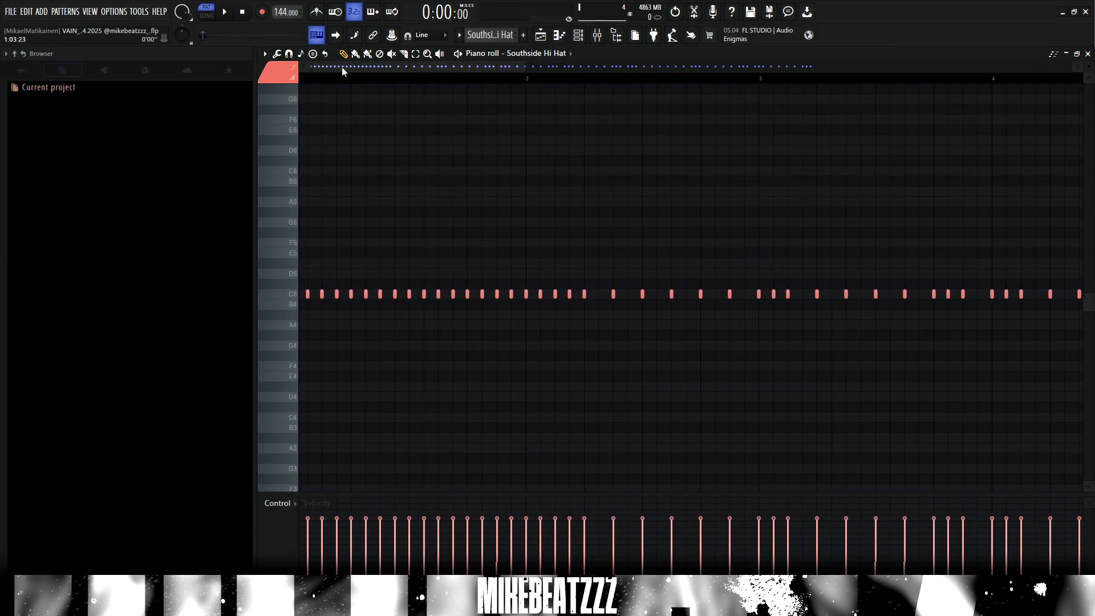
{"action": "left_click_drag", "start_coordinate": [342, 68], "coordinate": [335, 68]}
{"action": "key", "text": "space"}
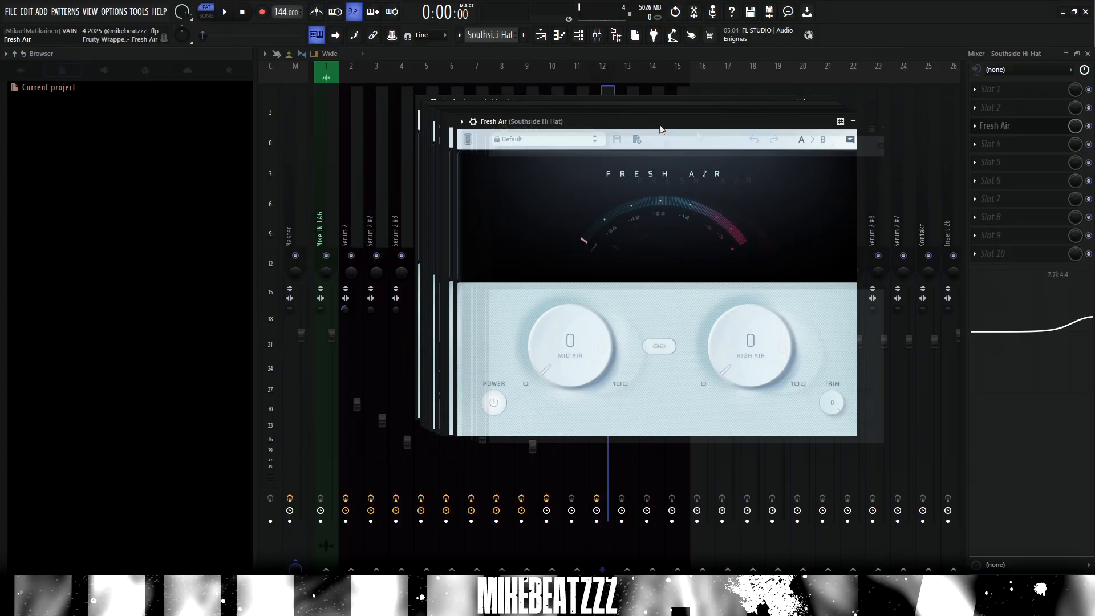
- Set Mid Air to 16% and adjust High Air in the Fresh Air effect on the Southside Hi Hat mixer track
{"action": "left_click_drag", "start_coordinate": [688, 329], "coordinate": [668, 313]}
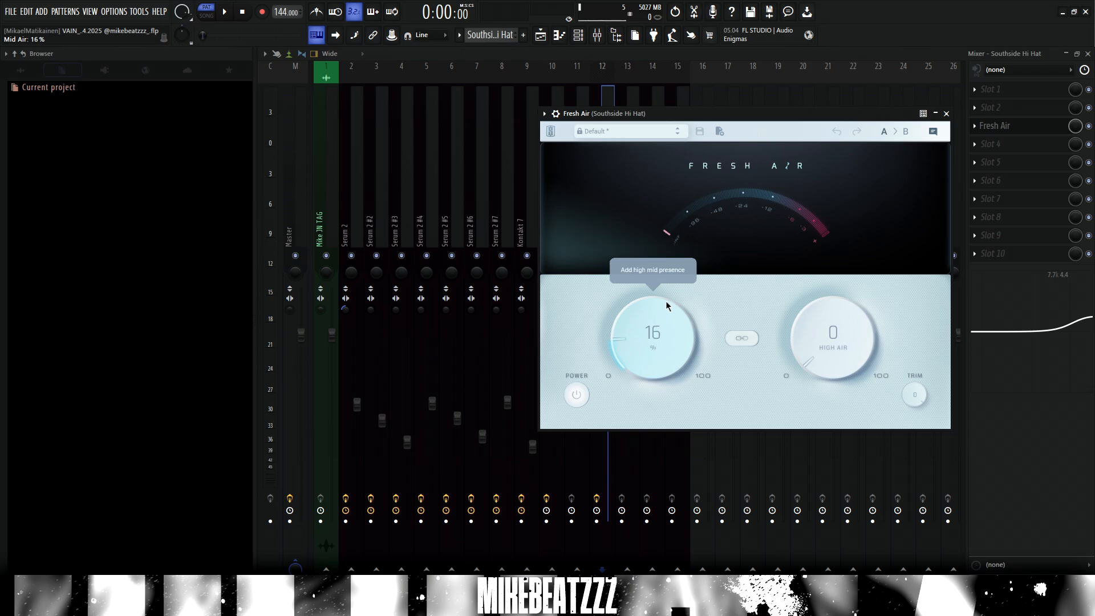
{"action": "left_click_drag", "start_coordinate": [806, 315], "coordinate": [806, 305]}
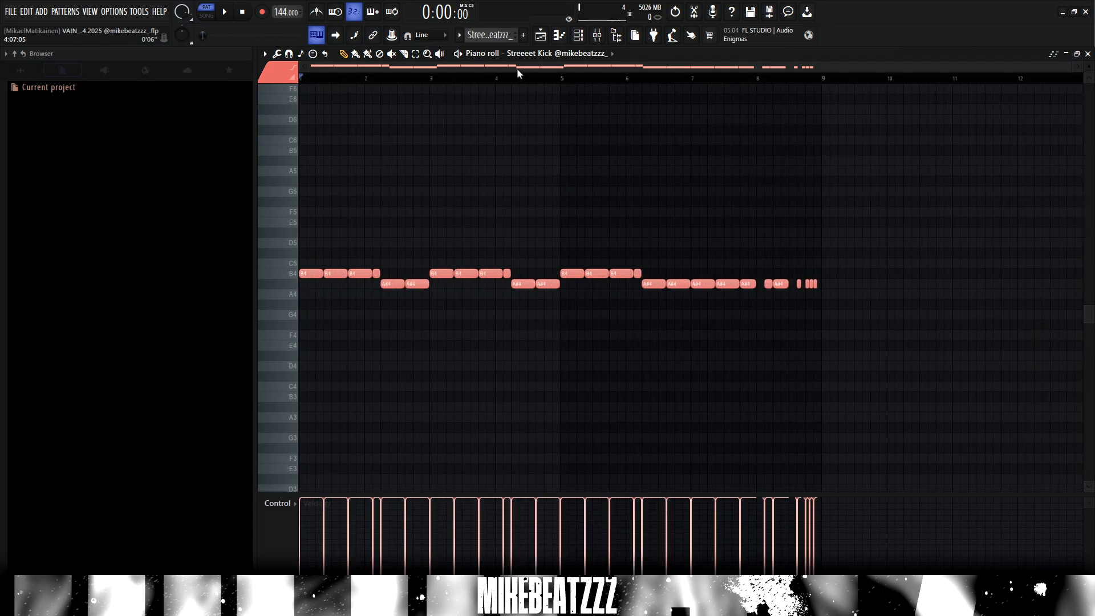
- Review the Streeeet Kick channel settings, followed by the [Snare] Retro pattern's notes and channel settings
{"action": "left_click", "coordinate": [585, 39]}
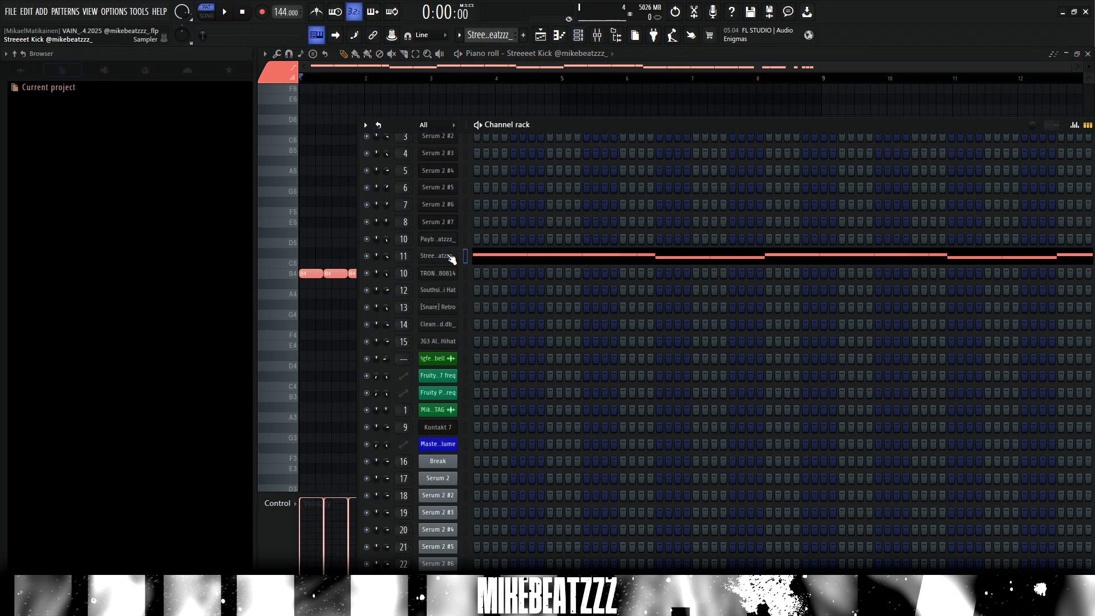
{"action": "left_click", "coordinate": [451, 256]}
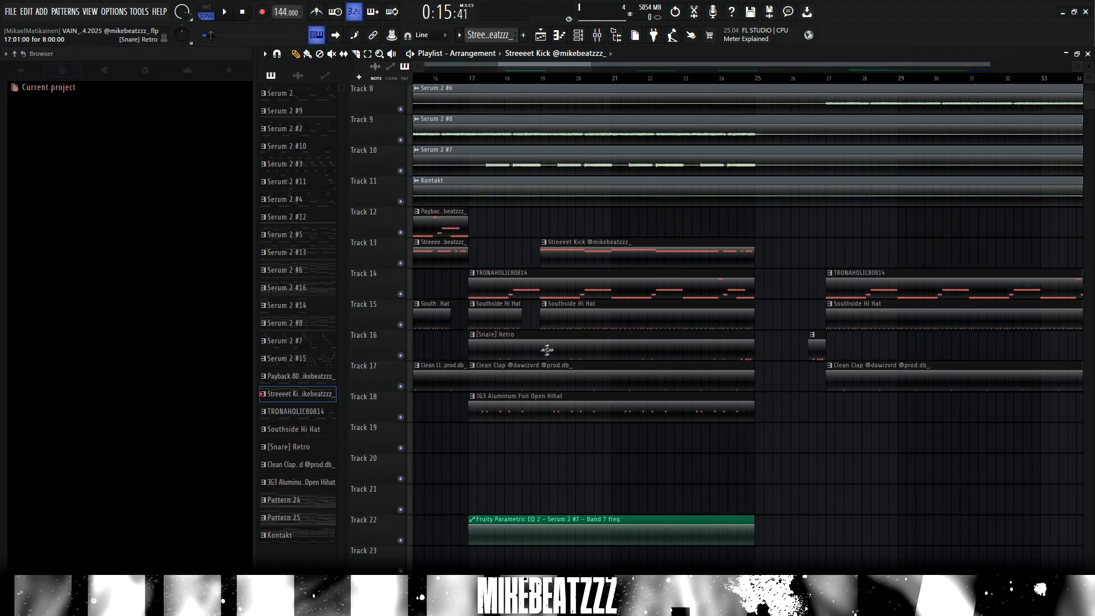
{"action": "double_click", "coordinate": [548, 349]}
{"action": "left_click", "coordinate": [578, 35]}
{"action": "left_click", "coordinate": [438, 307]}
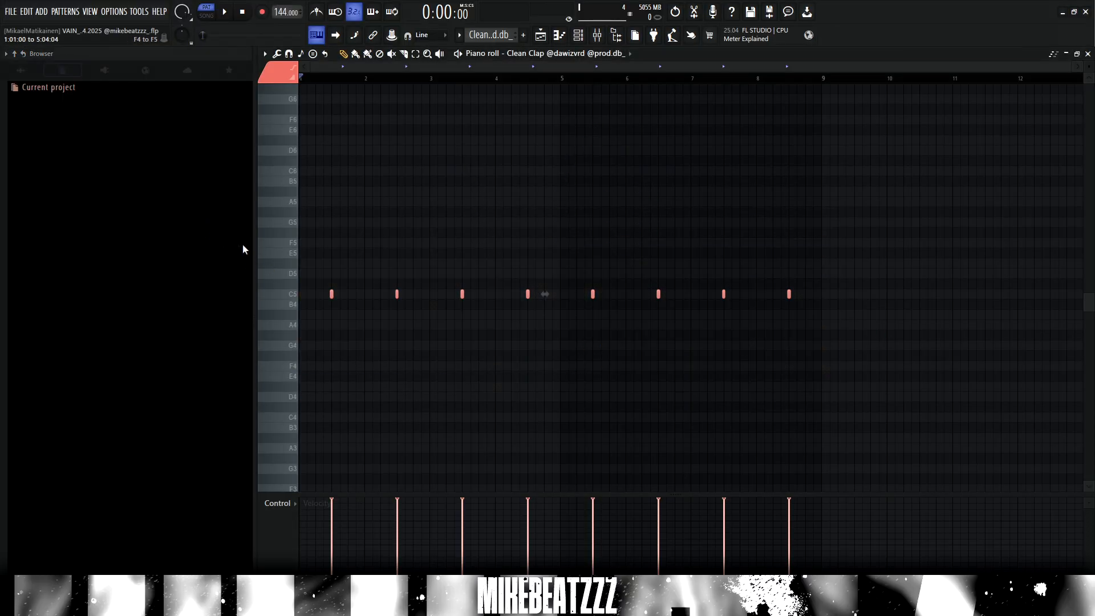
- Review the Clean Clap's mixer track and where its clips fall in the arrangement
{"action": "left_click", "coordinate": [541, 35]}
{"action": "left_click", "coordinate": [597, 38]}
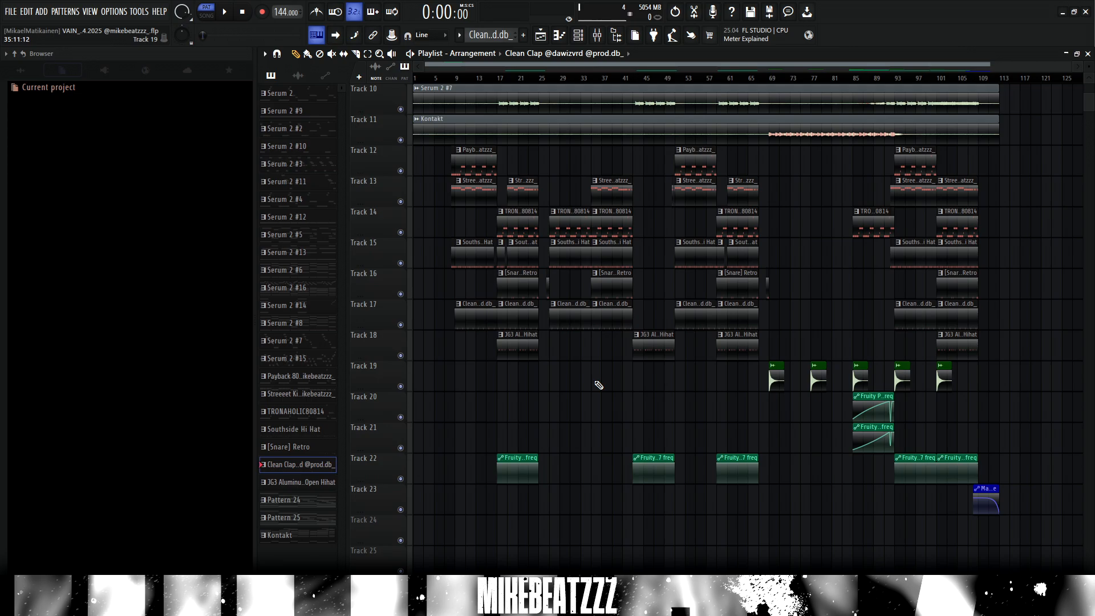
{"action": "scroll", "coordinate": [598, 385], "scroll_direction": "up", "scroll_amount": 5}
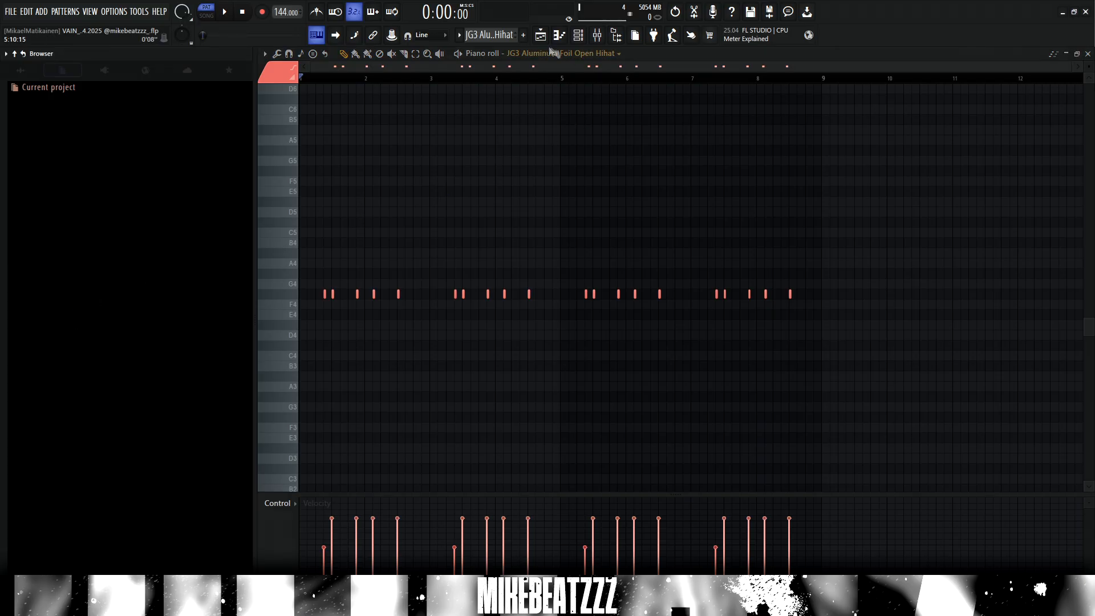
- Check the JG3 Aluminum Foil Open Hihat channel and examine how the drum and melody clips line up around bars 17 to 25
{"action": "left_click", "coordinate": [579, 36]}
{"action": "left_click", "coordinate": [540, 35]}
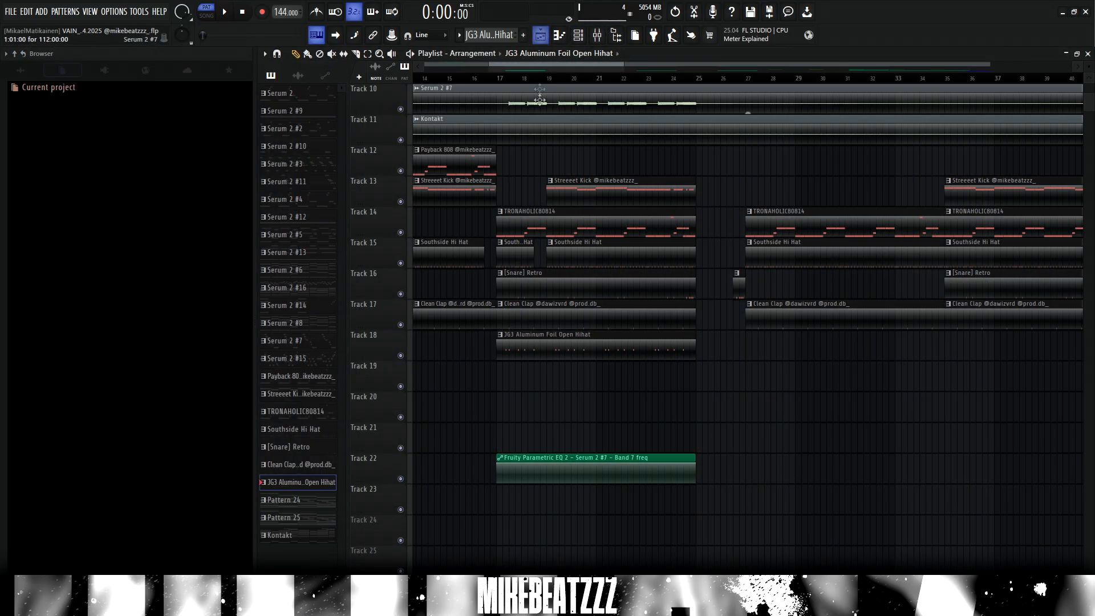
{"action": "scroll", "coordinate": [550, 88], "scroll_direction": "up", "scroll_amount": 4}
{"action": "left_click_drag", "start_coordinate": [543, 66], "coordinate": [538, 68]}
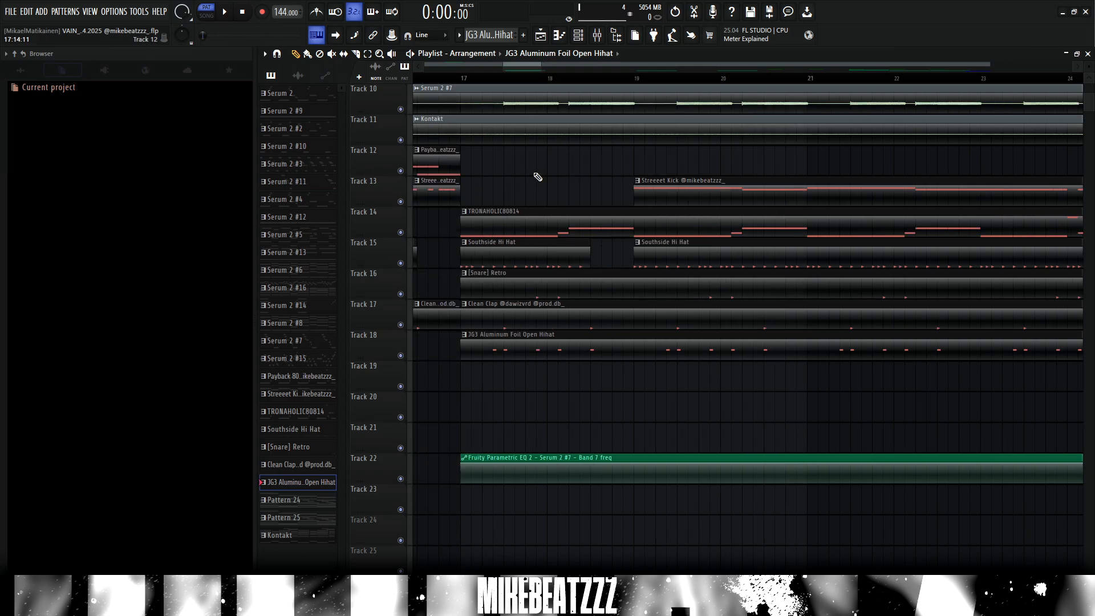
{"action": "scroll", "coordinate": [667, 229], "scroll_direction": "right", "scroll_amount": 1}
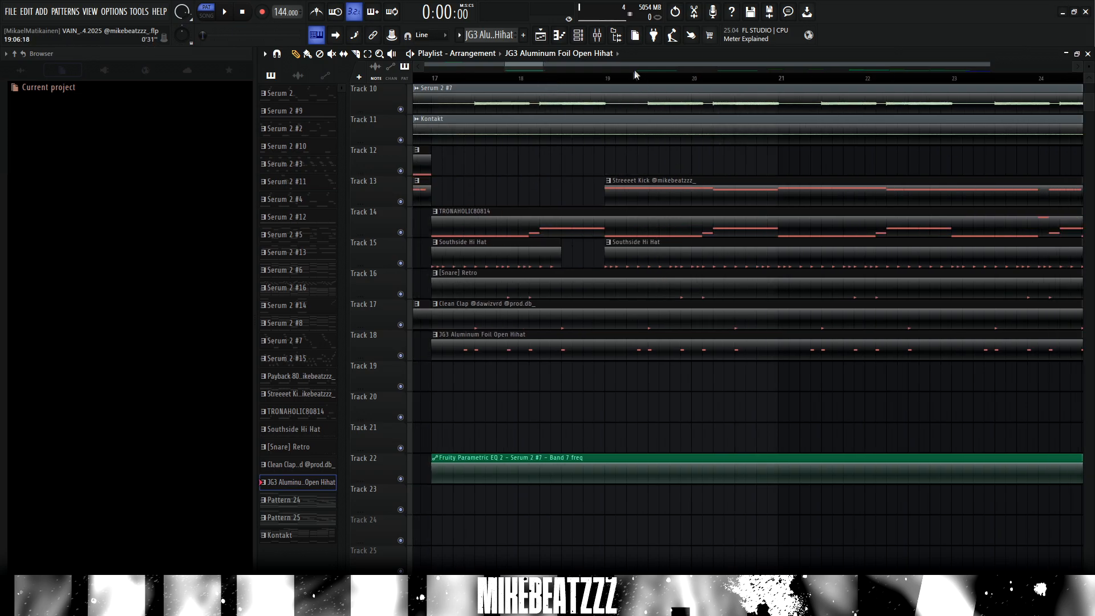
{"action": "scroll", "coordinate": [532, 67], "scroll_direction": "down", "scroll_amount": 3}
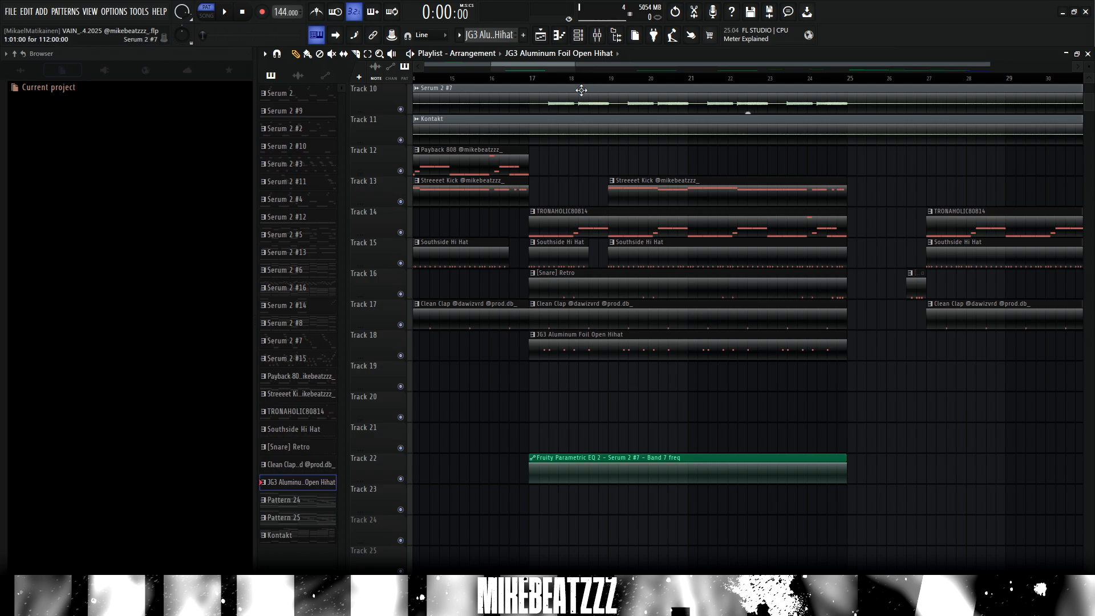
{"action": "scroll", "coordinate": [587, 79], "scroll_direction": "down", "scroll_amount": 2}
{"action": "scroll", "coordinate": [586, 137], "scroll_direction": "up", "scroll_amount": 5}
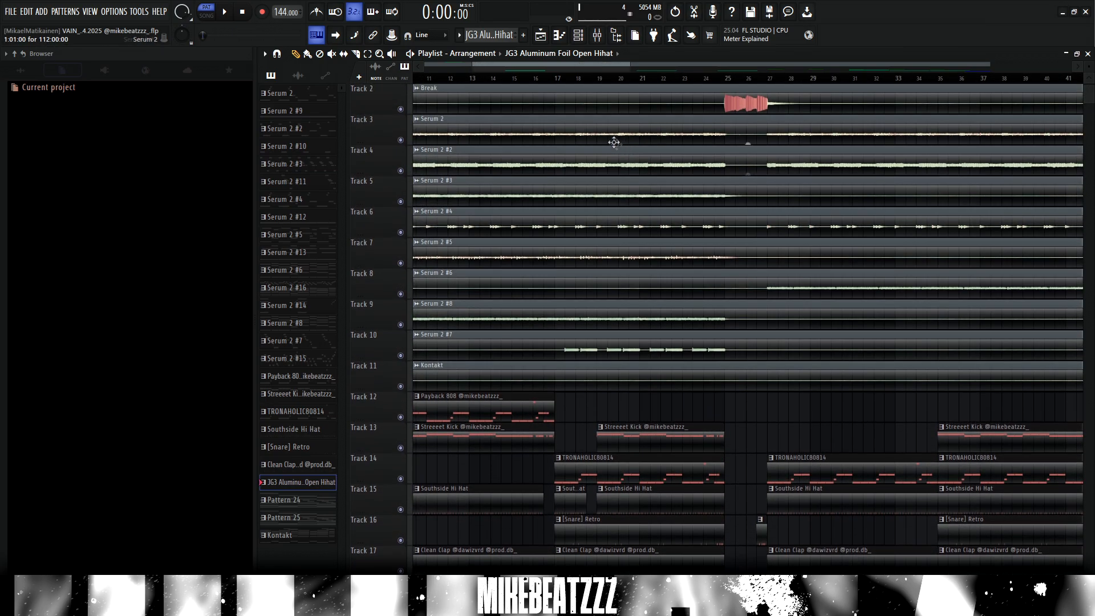
- Examine the !gfelds - tubular bell clips on Track 19 and how they line up with the Kontakt layer from bar 69
{"action": "left_click_drag", "start_coordinate": [557, 80], "coordinate": [725, 86]}
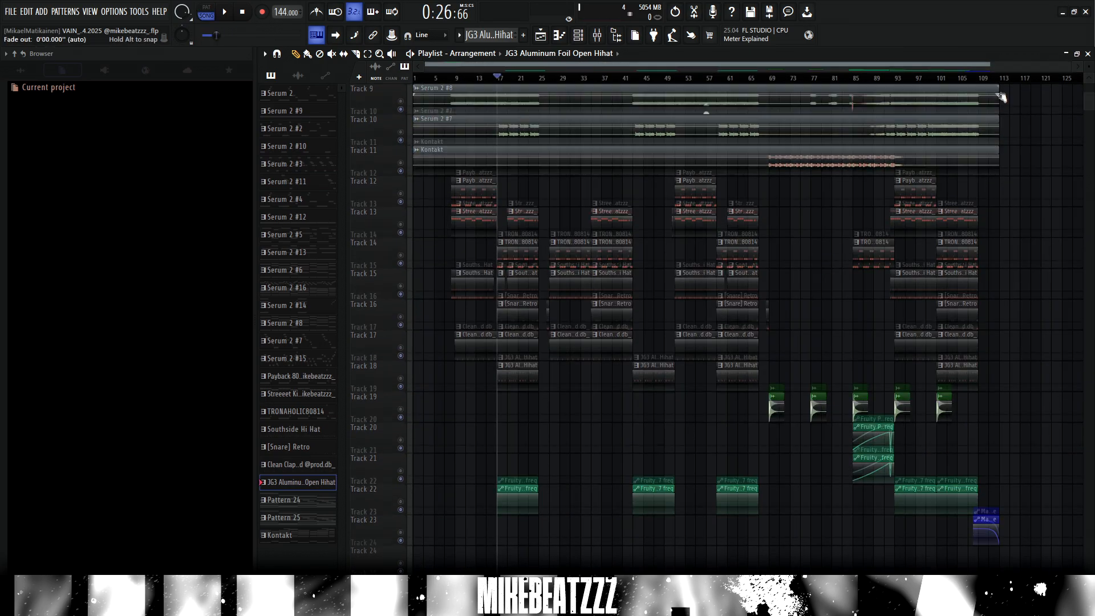
{"action": "scroll", "coordinate": [1002, 97], "scroll_direction": "down", "scroll_amount": 1}
{"action": "scroll", "coordinate": [995, 81], "scroll_direction": "up", "scroll_amount": 4}
{"action": "scroll", "coordinate": [992, 83], "scroll_direction": "down", "scroll_amount": 1}
{"action": "scroll", "coordinate": [799, 251], "scroll_direction": "down", "scroll_amount": 1}
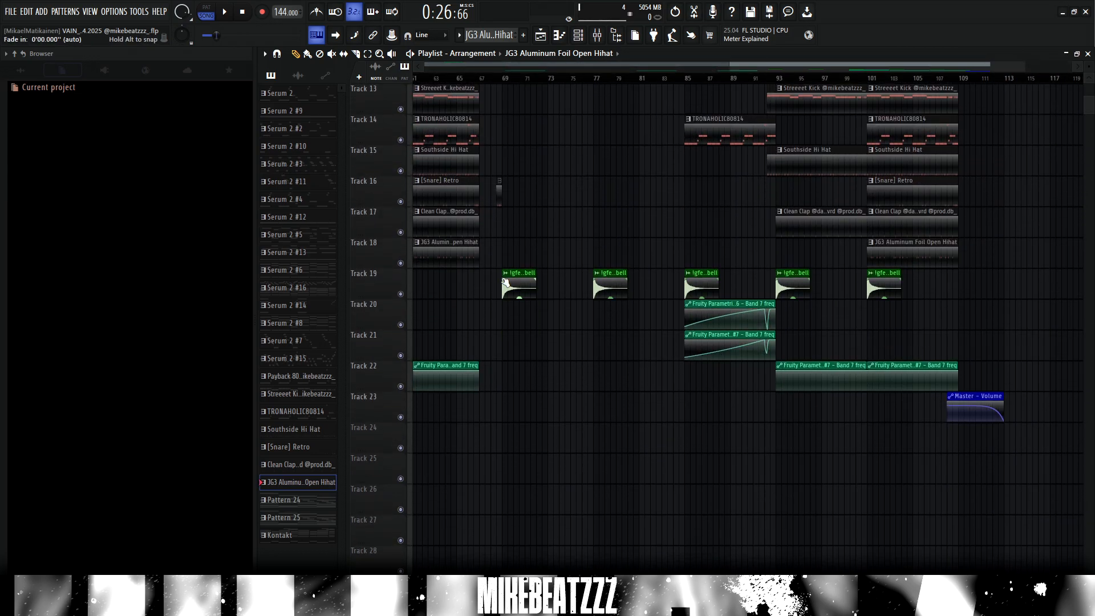
{"action": "left_click", "coordinate": [527, 282]}
{"action": "scroll", "coordinate": [547, 387], "scroll_direction": "up", "scroll_amount": 3}
{"action": "scroll", "coordinate": [553, 394], "scroll_direction": "down", "scroll_amount": 3}
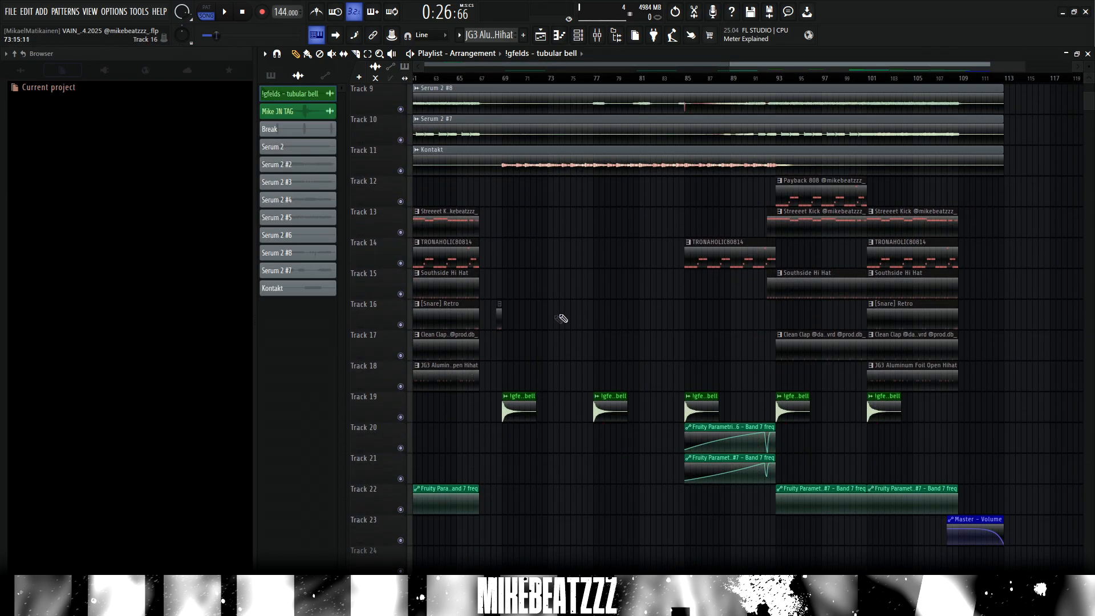
{"action": "scroll", "coordinate": [655, 84], "scroll_direction": "down", "scroll_amount": 3}
{"action": "scroll", "coordinate": [984, 319], "scroll_direction": "up", "scroll_amount": 3}
{"action": "scroll", "coordinate": [987, 318], "scroll_direction": "down", "scroll_amount": 3}
{"action": "scroll", "coordinate": [883, 81], "scroll_direction": "up", "scroll_amount": 5}
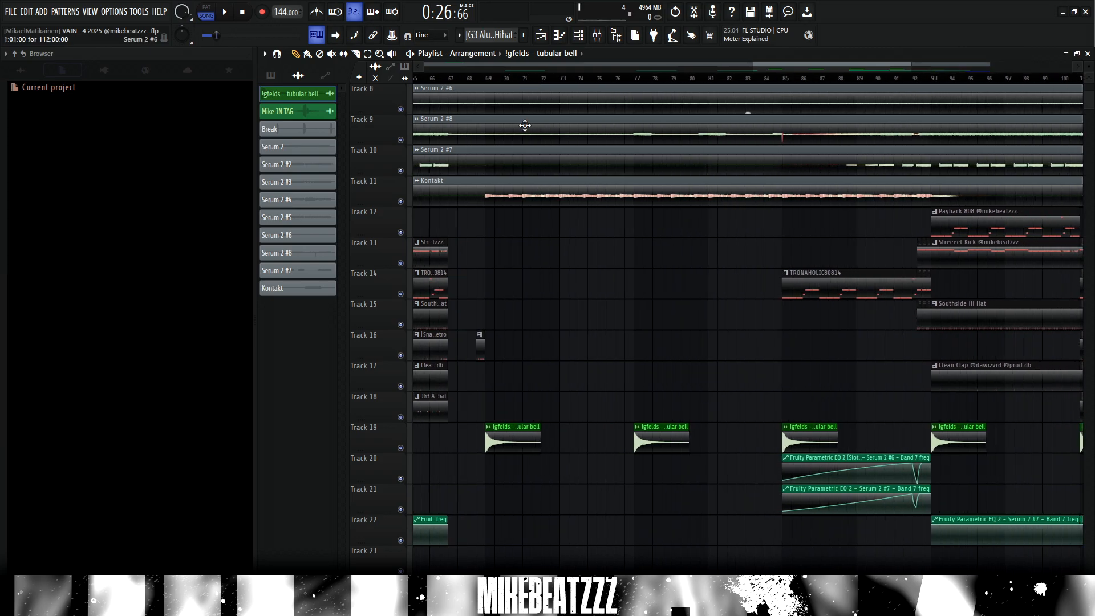
- Check the mixer tracks and locate the Fruity Parametric EQ 2 automation clips on Track 22 in the arrangement
{"action": "scroll", "coordinate": [516, 319], "scroll_direction": "down", "scroll_amount": 1}
{"action": "double_click", "coordinate": [510, 374]}
{"action": "left_click_drag", "start_coordinate": [494, 141], "coordinate": [702, 118]}
{"action": "left_click_drag", "start_coordinate": [804, 66], "coordinate": [876, 80]}
{"action": "scroll", "coordinate": [605, 408], "scroll_direction": "down", "scroll_amount": 3}
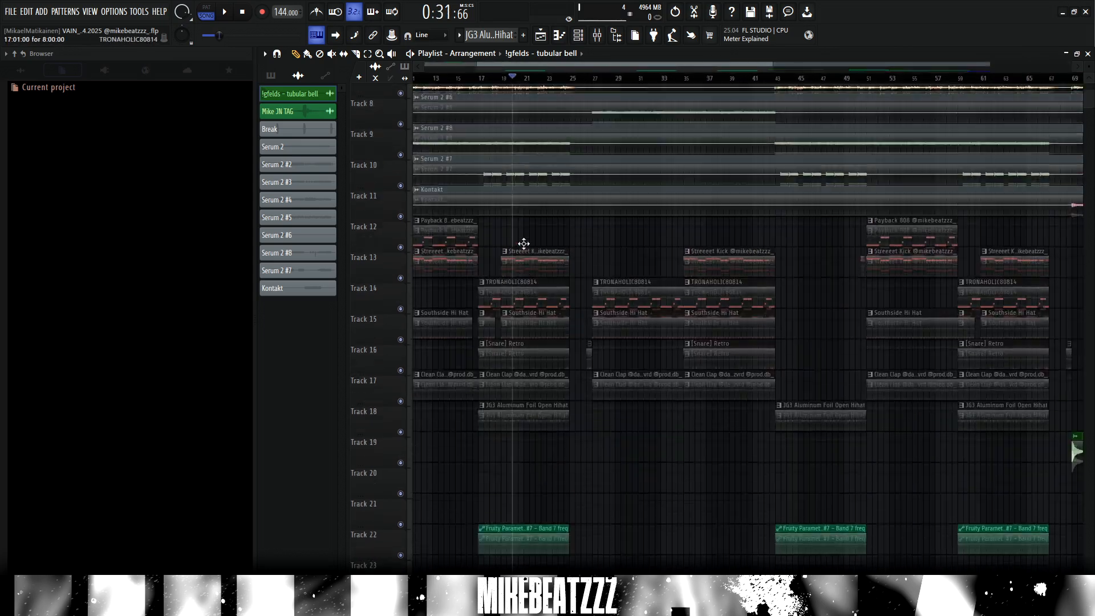
{"action": "left_click", "coordinate": [597, 35]}
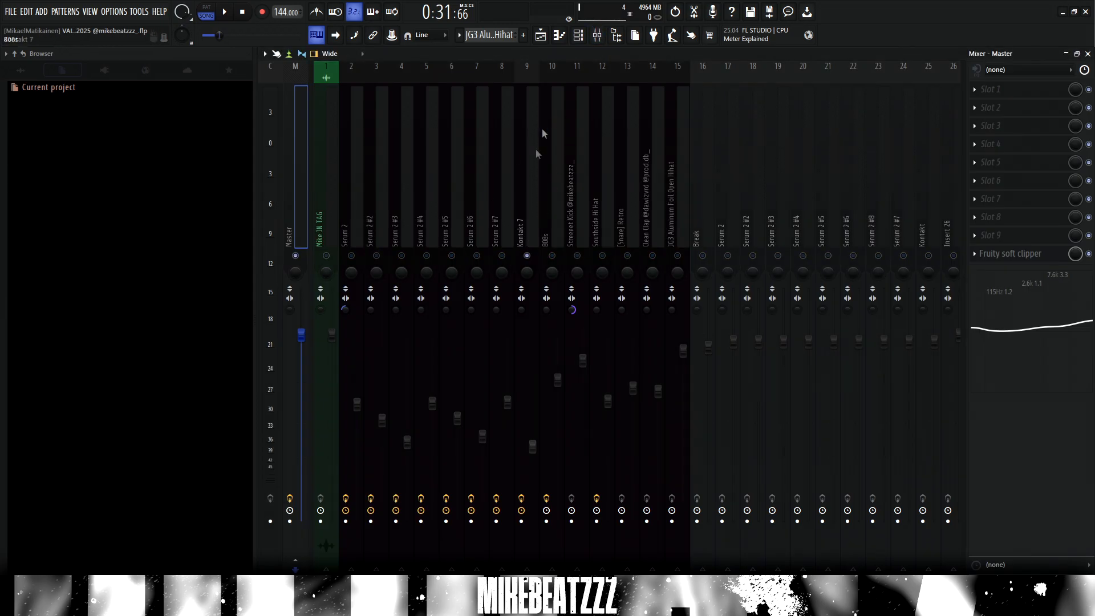
{"action": "left_click", "coordinate": [541, 35]}
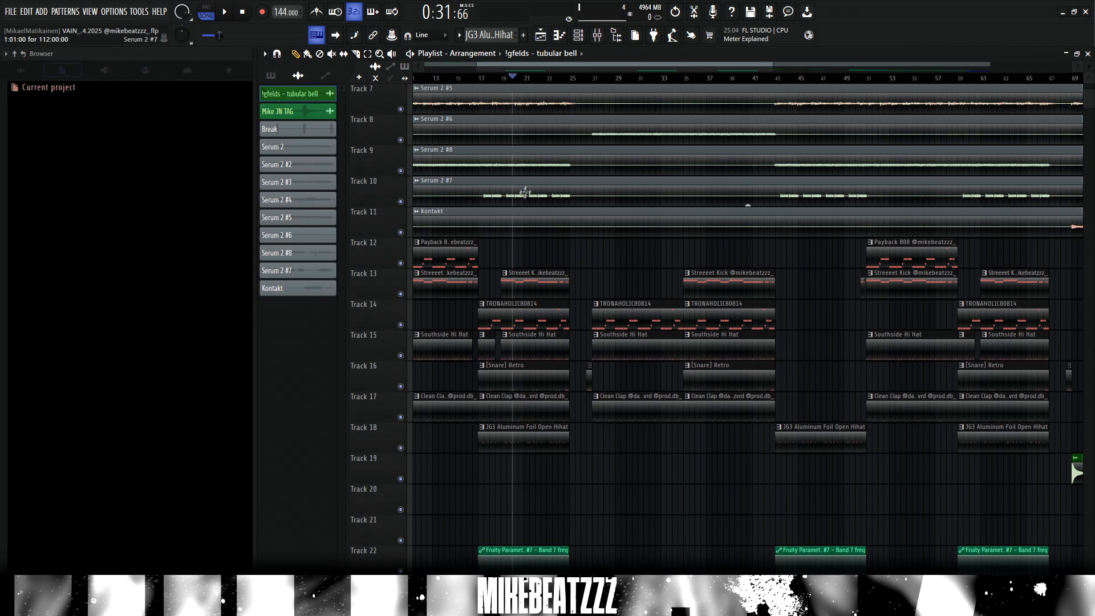
- Listen to Serum 2 #7 soloed with its Fruity Parametric EQ 2 Band 7 freq automation from around bar 17, and stop playback
{"action": "left_click", "coordinate": [489, 78]}
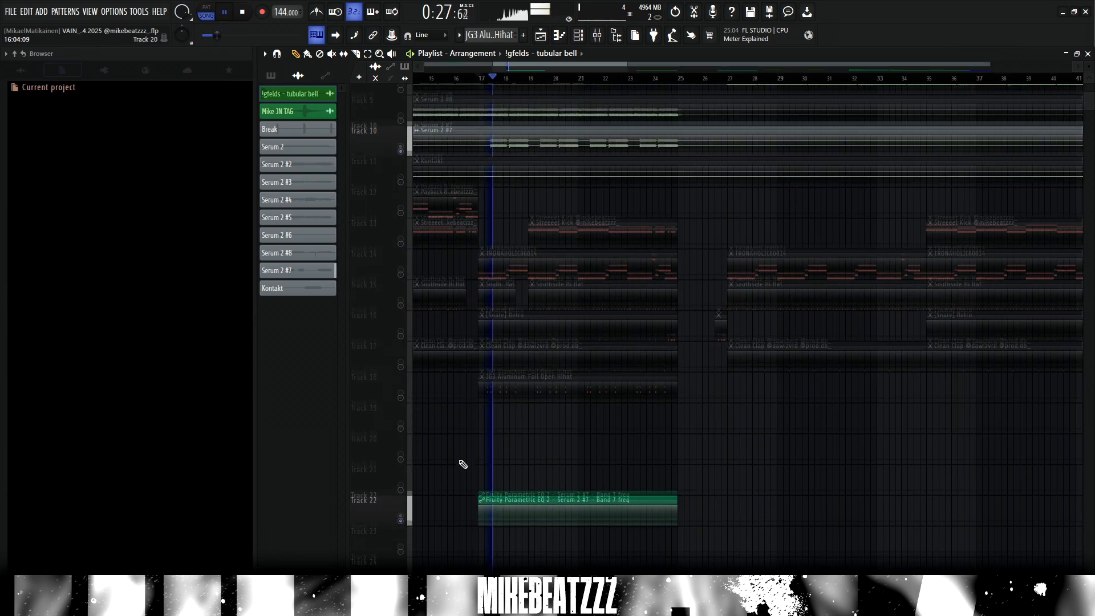
{"action": "scroll", "coordinate": [579, 276], "scroll_direction": "down", "scroll_amount": 1}
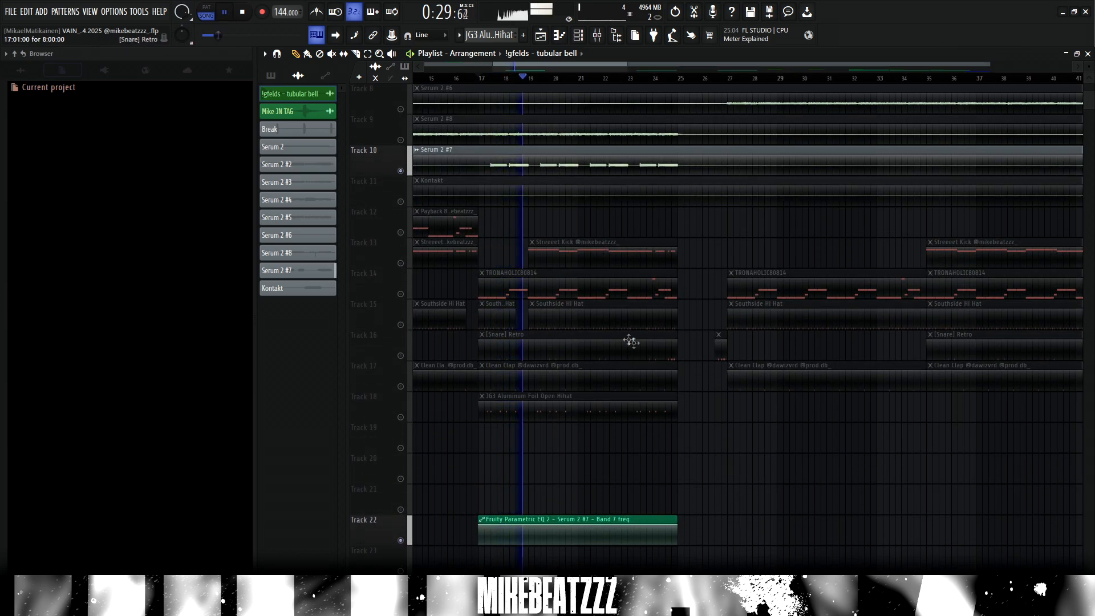
{"action": "key", "text": "space"}
{"action": "key", "text": "F9"}
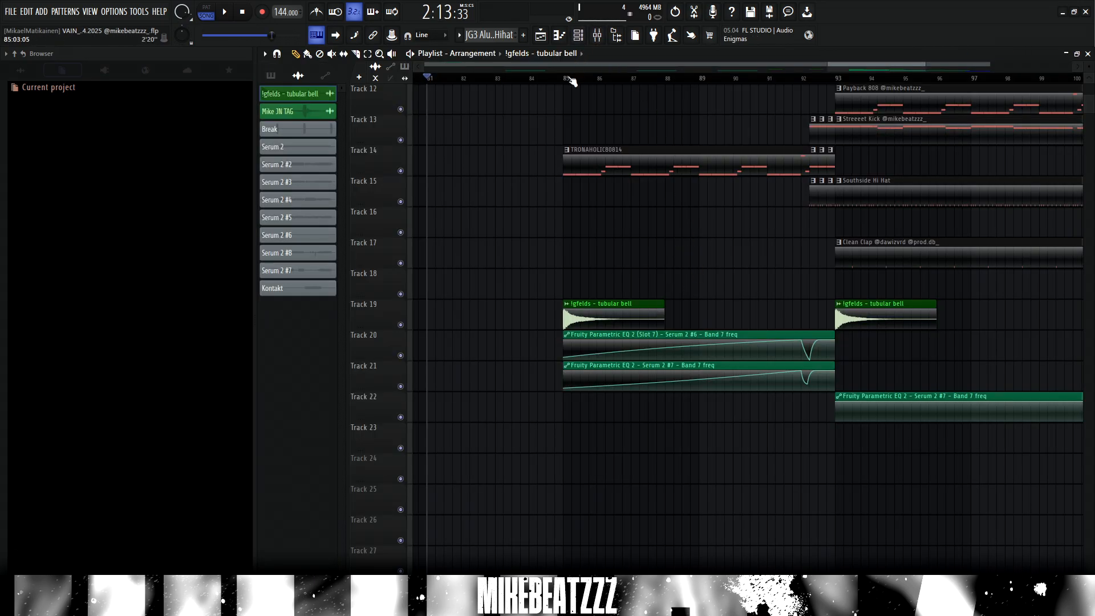
- Examine the Band 7 freq automation curves for Serum 2 #6 and Serum 2 #7 between bars 85 and 93
{"action": "left_click", "coordinate": [570, 79]}
{"action": "scroll", "coordinate": [570, 79], "scroll_direction": "down", "scroll_amount": 5}
{"action": "scroll", "coordinate": [639, 79], "scroll_direction": "up", "scroll_amount": 4}
{"action": "scroll", "coordinate": [536, 180], "scroll_direction": "up", "scroll_amount": 9}
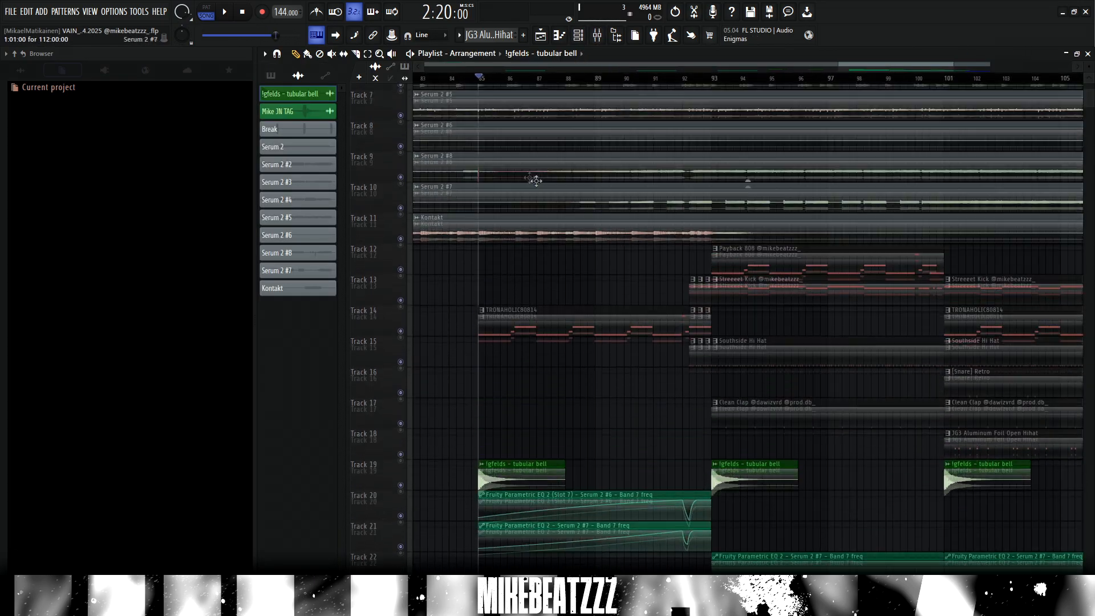
{"action": "left_click_drag", "start_coordinate": [483, 79], "coordinate": [532, 85]}
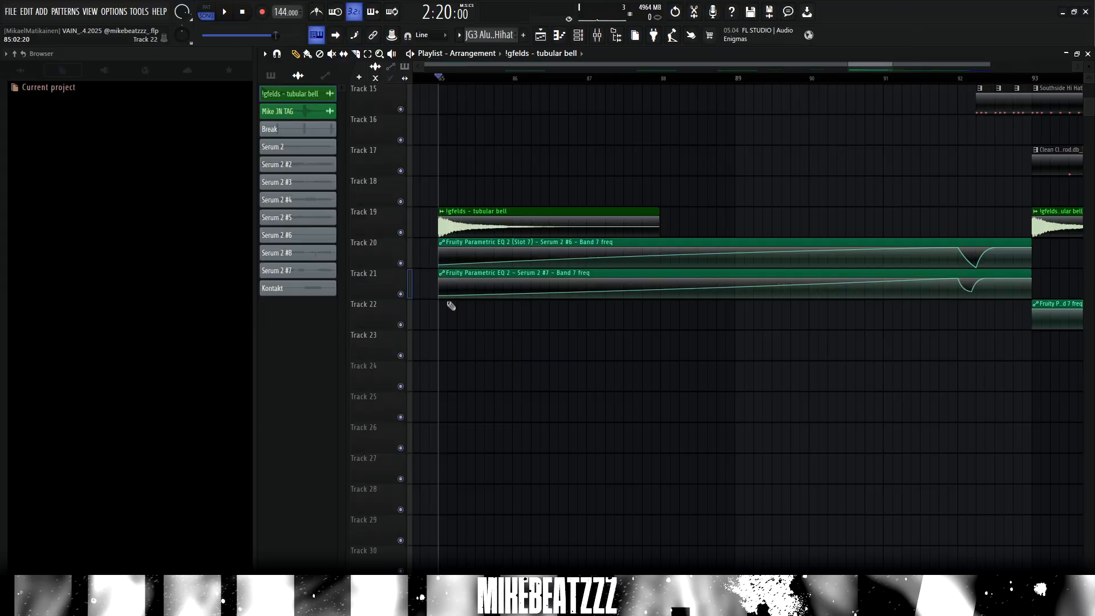
{"action": "left_click_drag", "start_coordinate": [875, 66], "coordinate": [896, 68]}
{"action": "scroll", "coordinate": [678, 81], "scroll_direction": "up", "scroll_amount": 4}
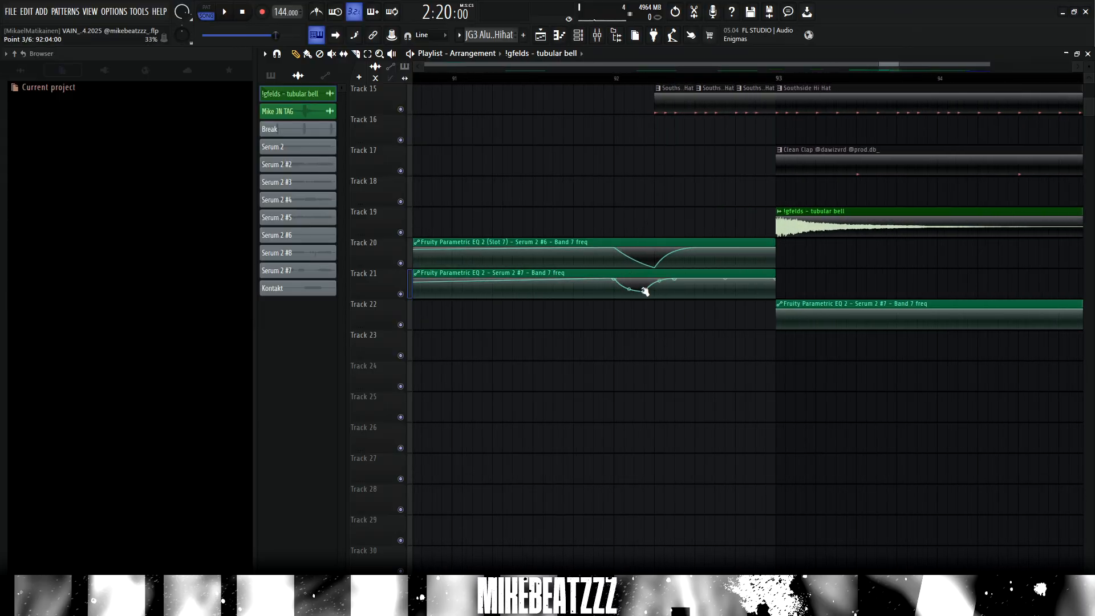
- Examine the Master - Volume automation clip on Track 23 that fades out the end of the arrangement
{"action": "scroll", "coordinate": [762, 79], "scroll_direction": "down", "scroll_amount": 5}
{"action": "scroll", "coordinate": [664, 368], "scroll_direction": "up", "scroll_amount": 7}
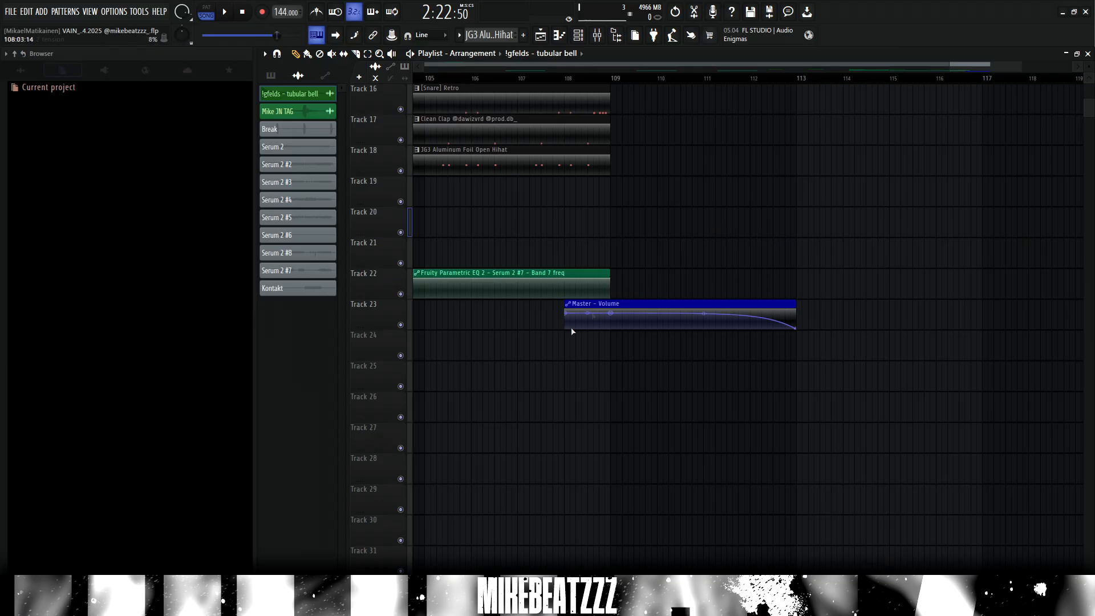
{"action": "scroll", "coordinate": [799, 359], "scroll_direction": "up", "scroll_amount": 4}
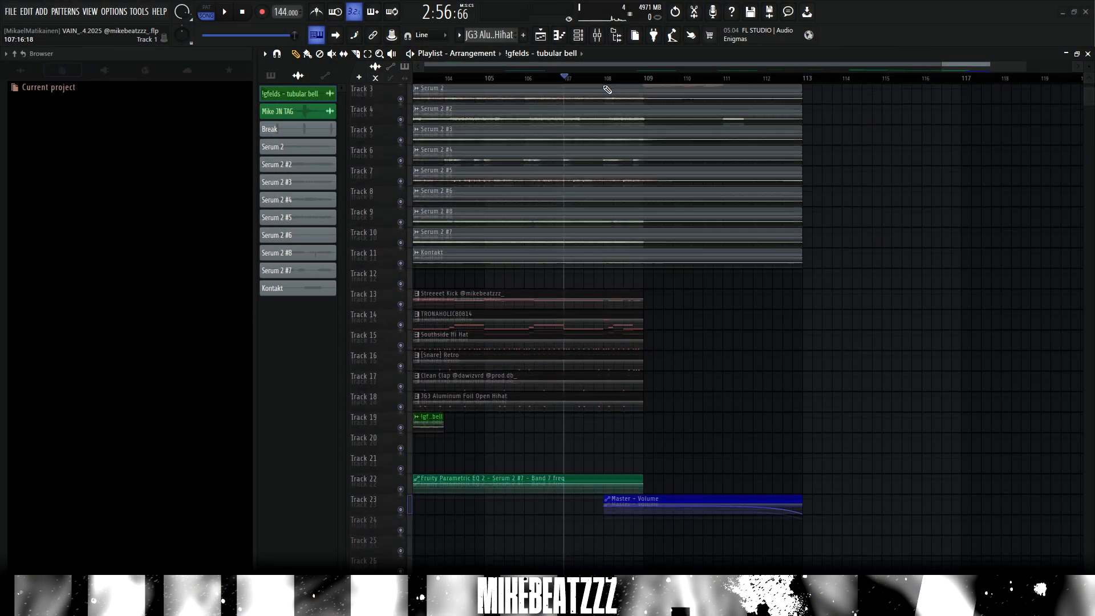
{"action": "scroll", "coordinate": [653, 80], "scroll_direction": "down", "scroll_amount": 2}
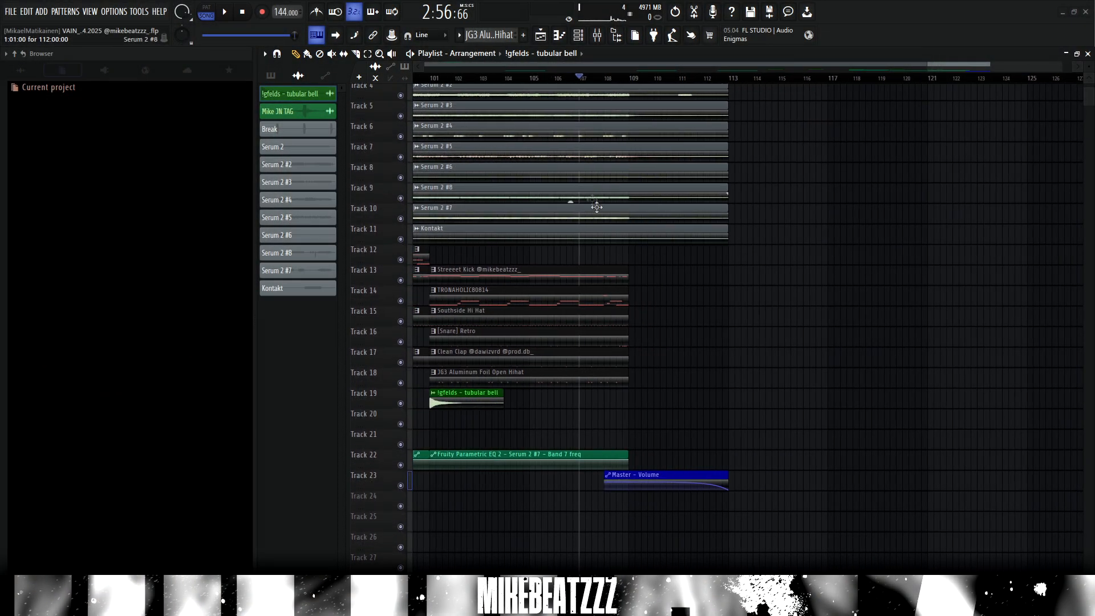
- Review the full arrangement from start to end, with all melody, drum and automation tracks in view
{"action": "scroll", "coordinate": [653, 80], "scroll_direction": "down", "scroll_amount": 7}
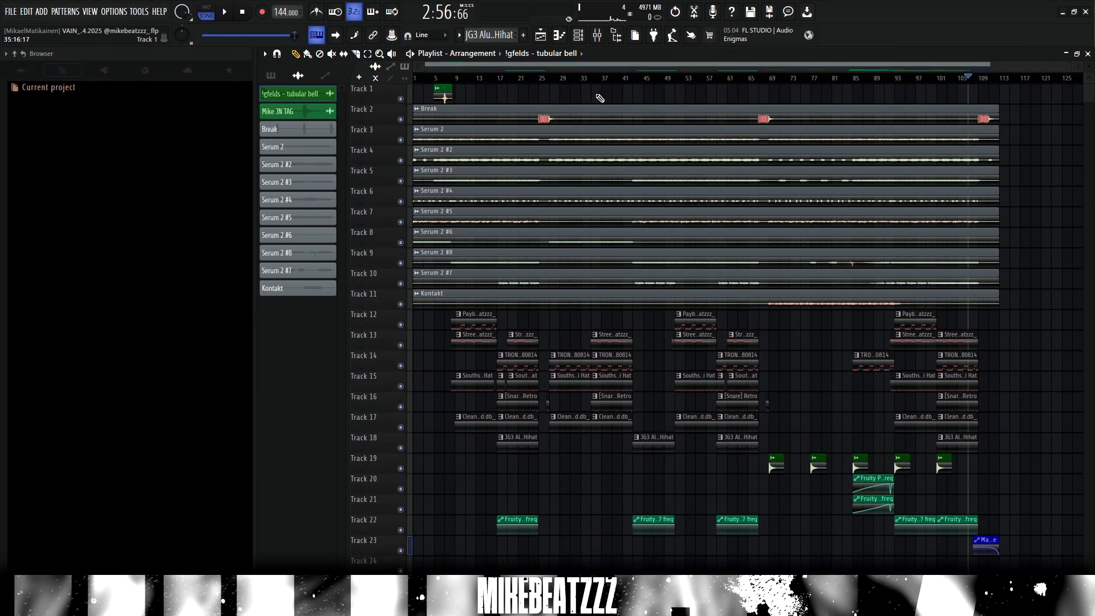
{"action": "mouse_move", "coordinate": [1089, 66]}
{"action": "left_mouse_down"}
{"action": "mouse_move", "coordinate": [1089, 56]}
{"action": "mouse_move", "coordinate": [1089, 69]}
{"action": "left_mouse_up"}
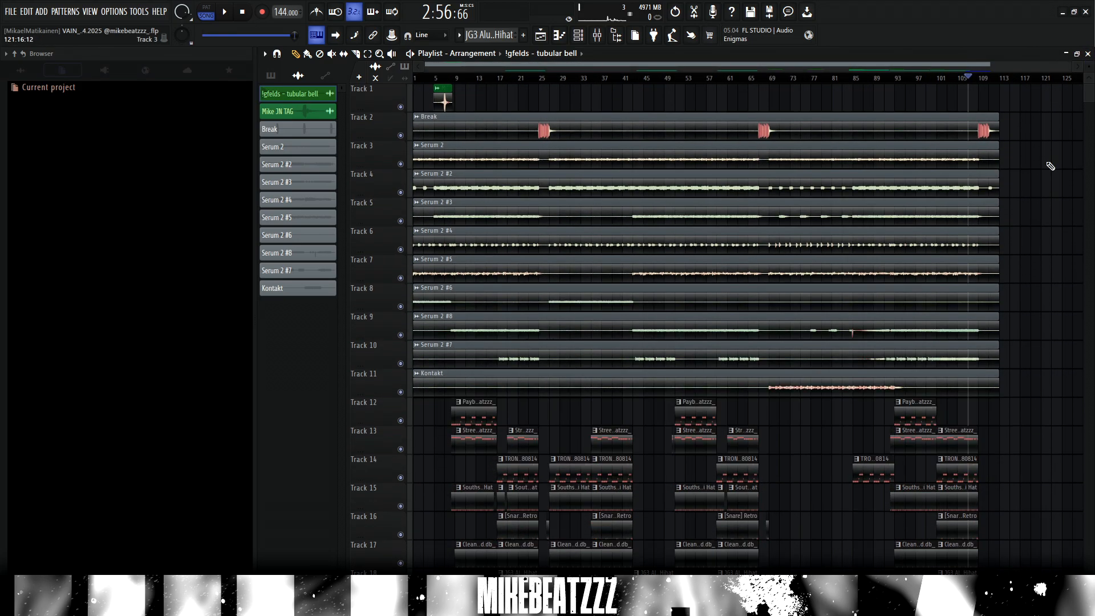
{"action": "scroll", "coordinate": [835, 453], "scroll_direction": "down", "scroll_amount": 2}
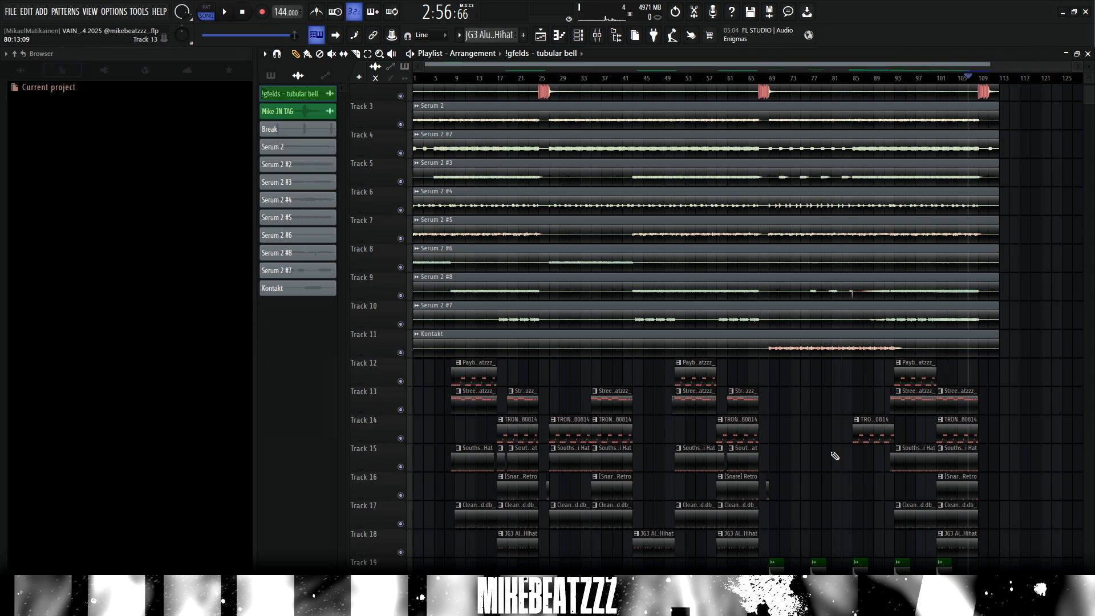